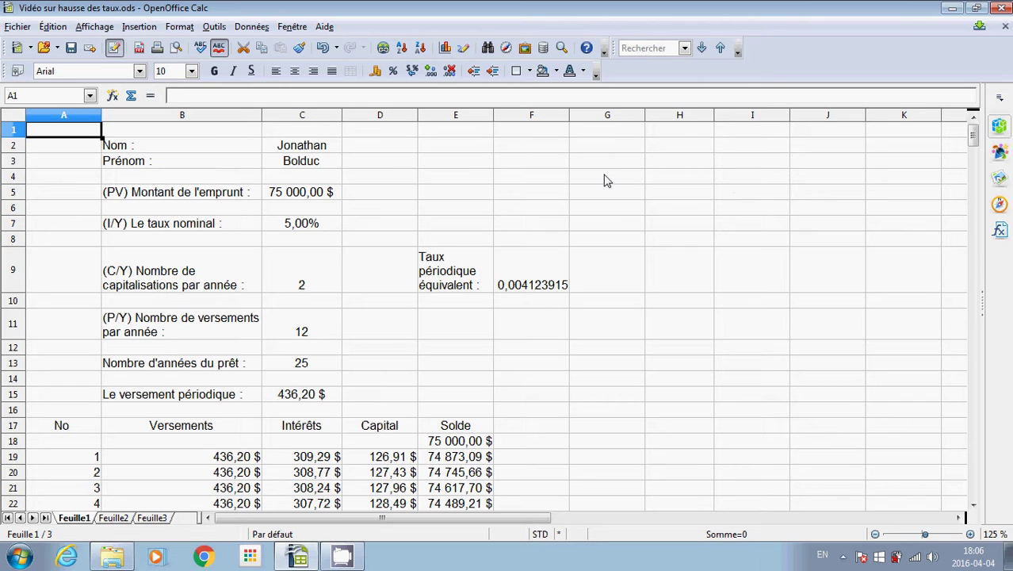
Review the loan parameters at the start of the sheet, including the nominal rate and the number of payments per year.
{"action": "left_click", "coordinate": [256, 132]}
{"action": "left_click", "coordinate": [287, 134]}
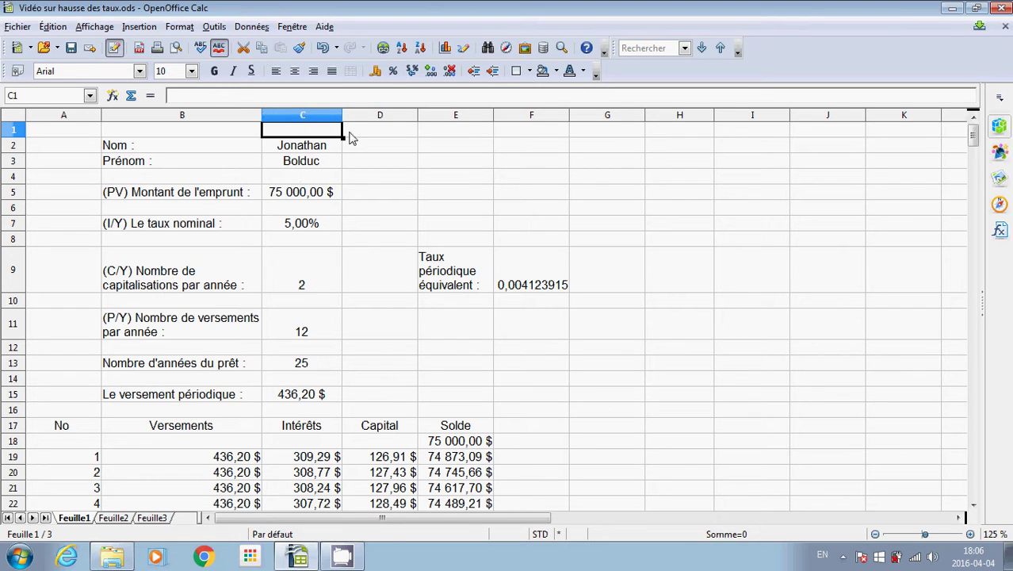
{"action": "left_click", "coordinate": [459, 193]}
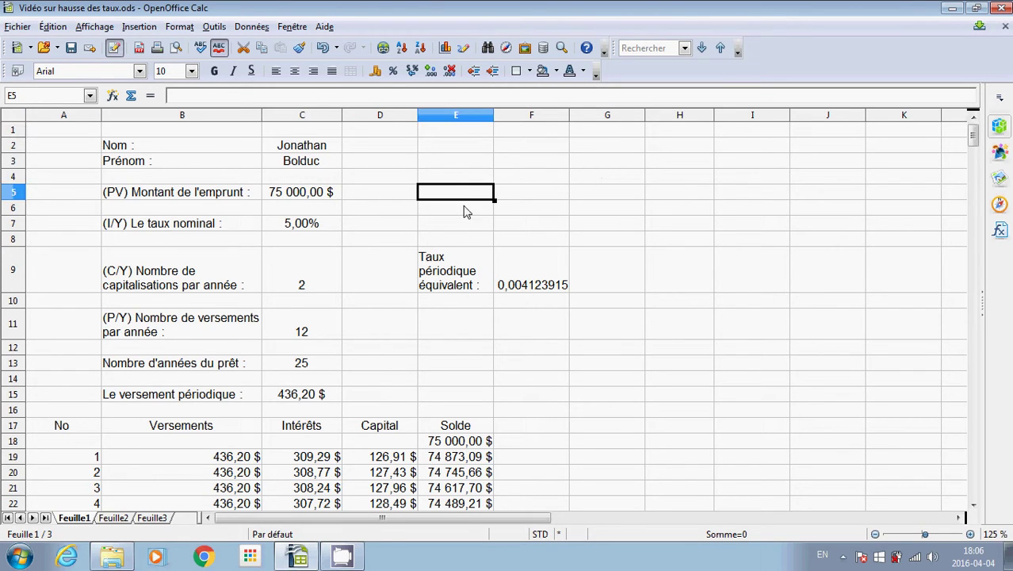
{"action": "left_click", "coordinate": [383, 210]}
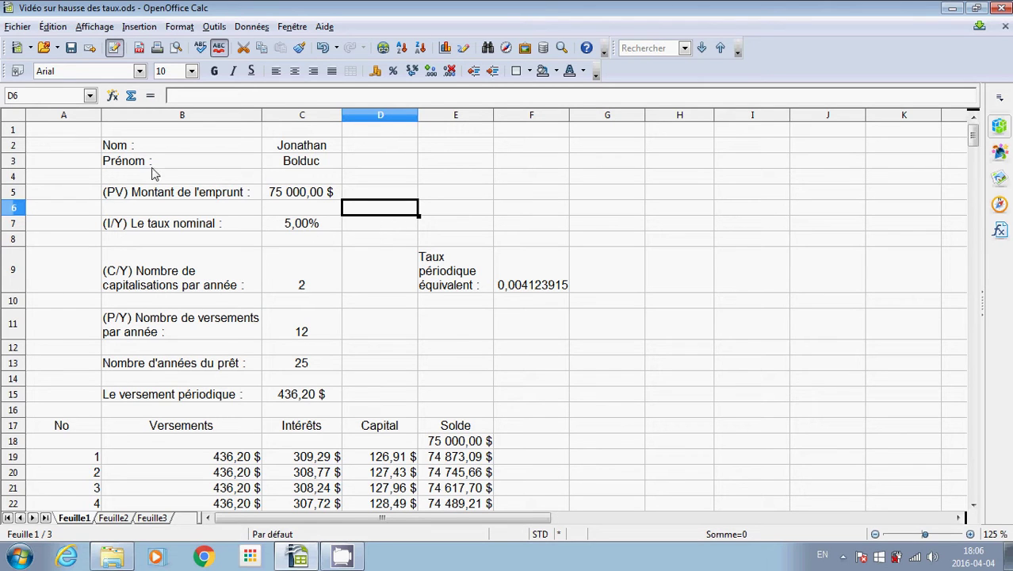
{"action": "left_click_drag", "start_coordinate": [144, 229], "coordinate": [337, 230]}
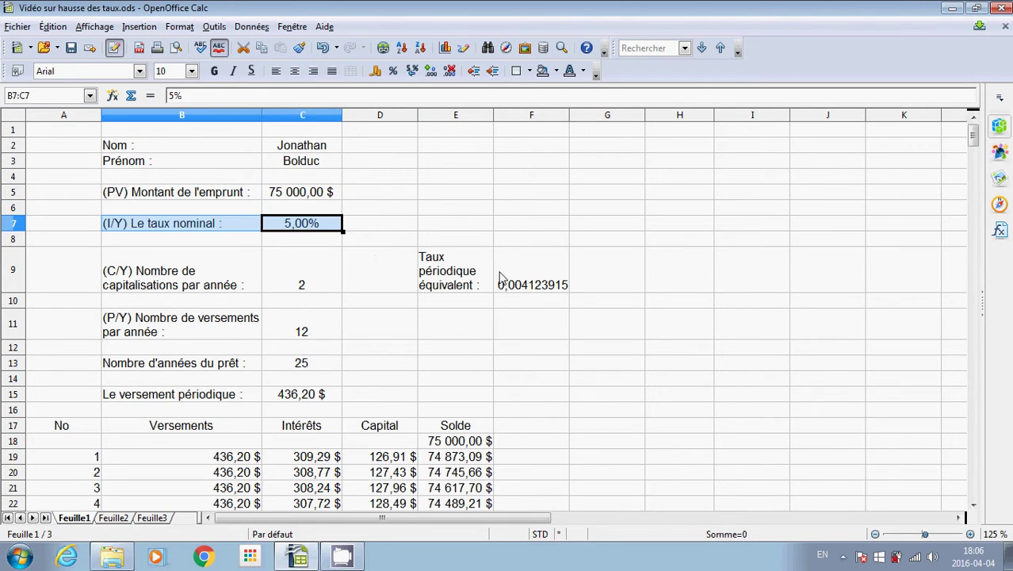
{"action": "left_click", "coordinate": [483, 225]}
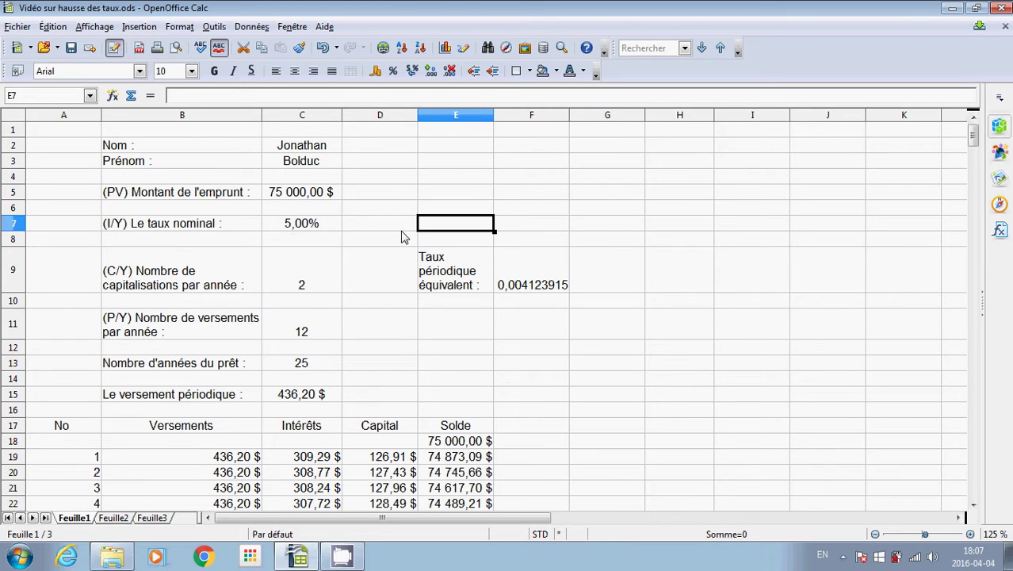
{"action": "left_click", "coordinate": [320, 233]}
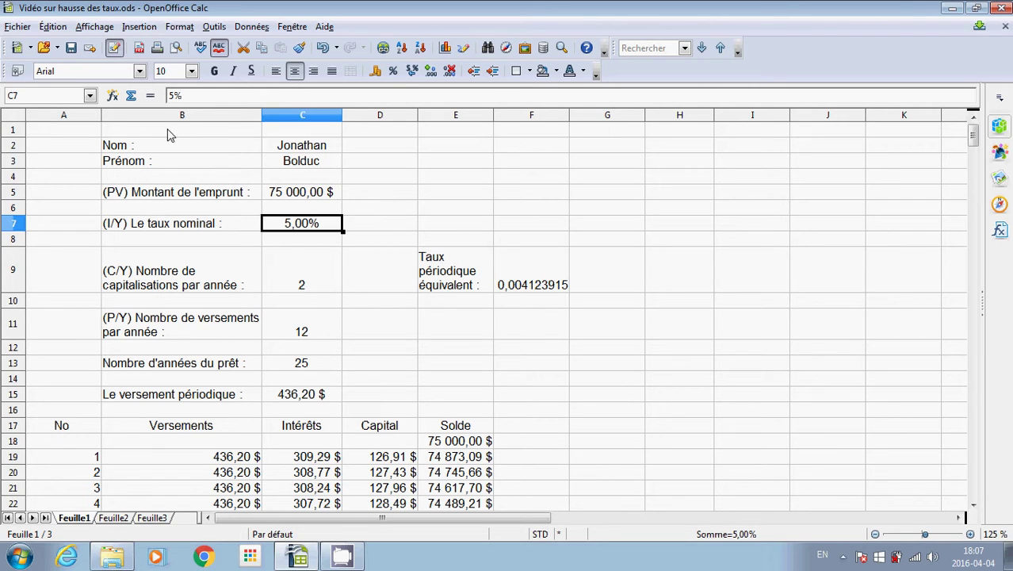
{"action": "left_click_drag", "start_coordinate": [47, 129], "coordinate": [497, 442]}
{"action": "left_click", "coordinate": [410, 343]}
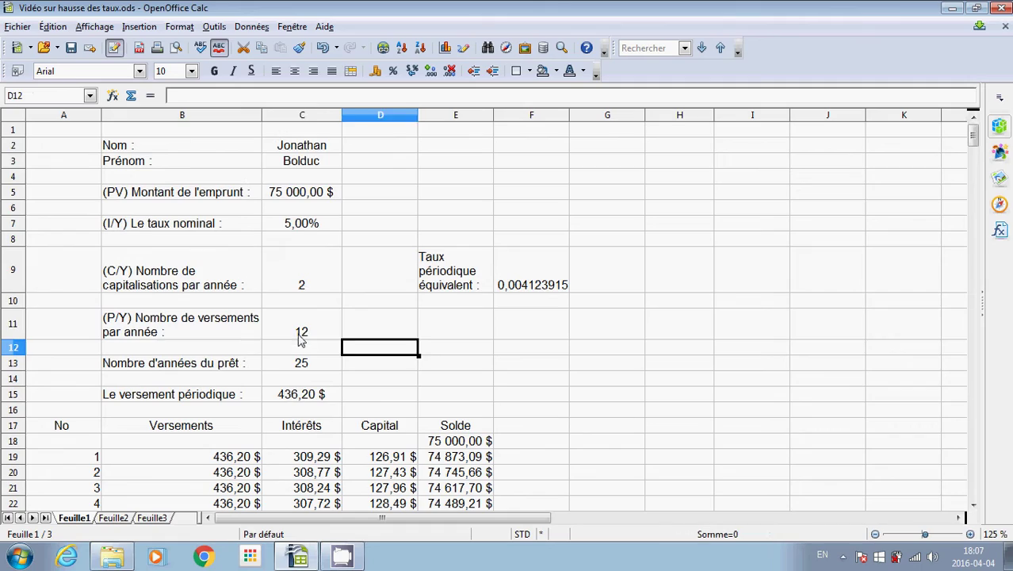
{"action": "key", "text": "Left"}
{"action": "key", "text": "Up"}
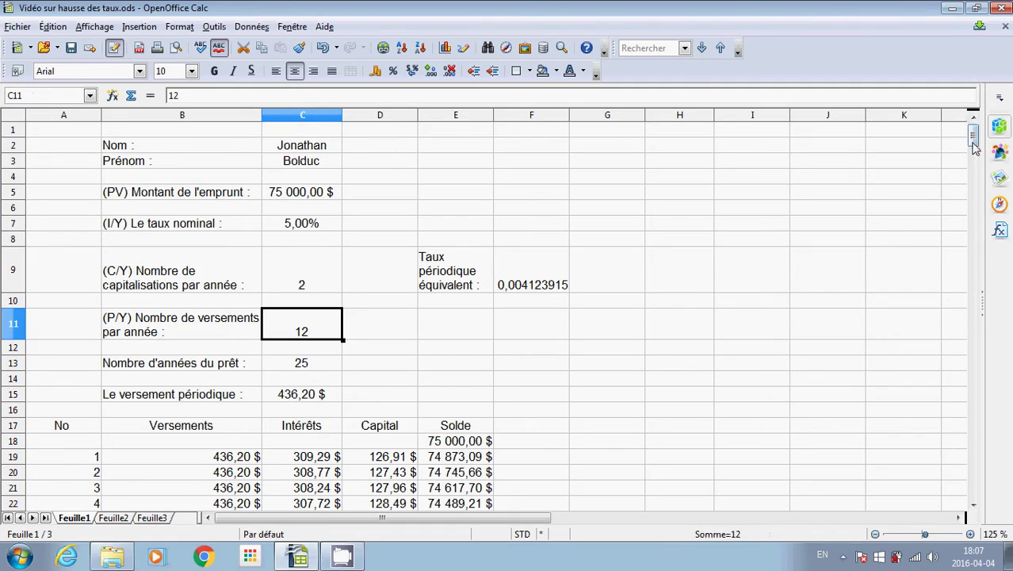
Examine the first 12 payments of the amortization table and the row for payment 13.
{"action": "mouse_move", "coordinate": [974, 140]}
{"action": "left_mouse_down"}
{"action": "mouse_move", "coordinate": [961, 324]}
{"action": "mouse_move", "coordinate": [978, 482]}
{"action": "mouse_move", "coordinate": [974, 139]}
{"action": "left_mouse_up"}
{"action": "left_click", "coordinate": [643, 357]}
{"action": "scroll", "coordinate": [643, 361], "scroll_direction": "down", "scroll_amount": 4}
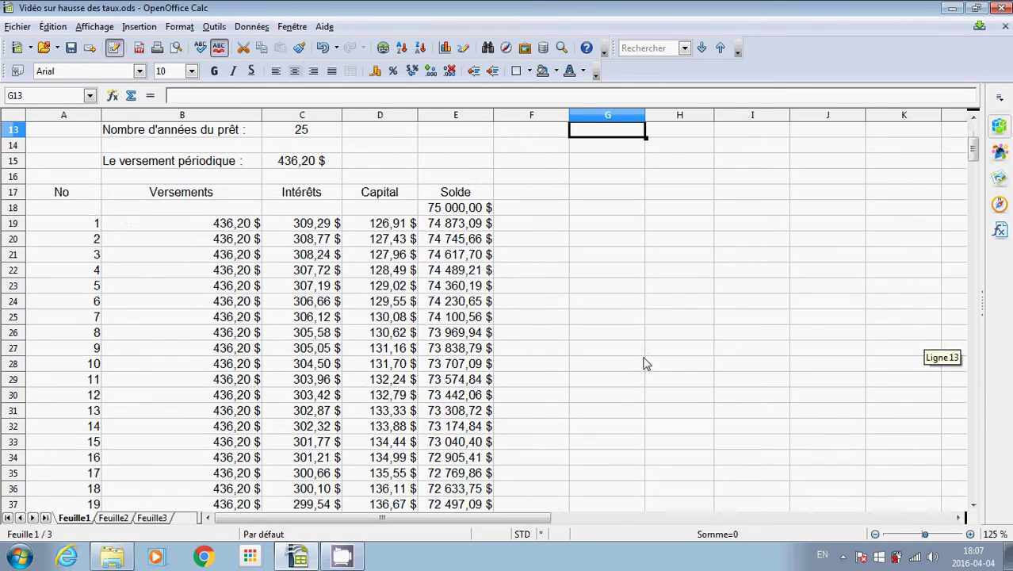
{"action": "scroll", "coordinate": [644, 363], "scroll_direction": "up", "scroll_amount": 4}
{"action": "scroll", "coordinate": [644, 364], "scroll_direction": "down", "scroll_amount": 5}
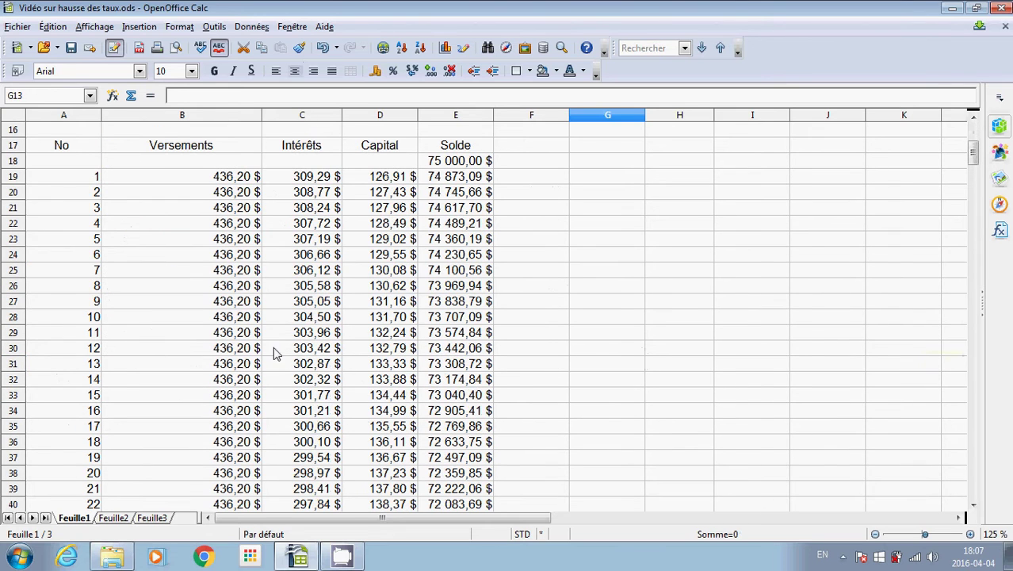
{"action": "left_click_drag", "start_coordinate": [76, 177], "coordinate": [76, 349]}
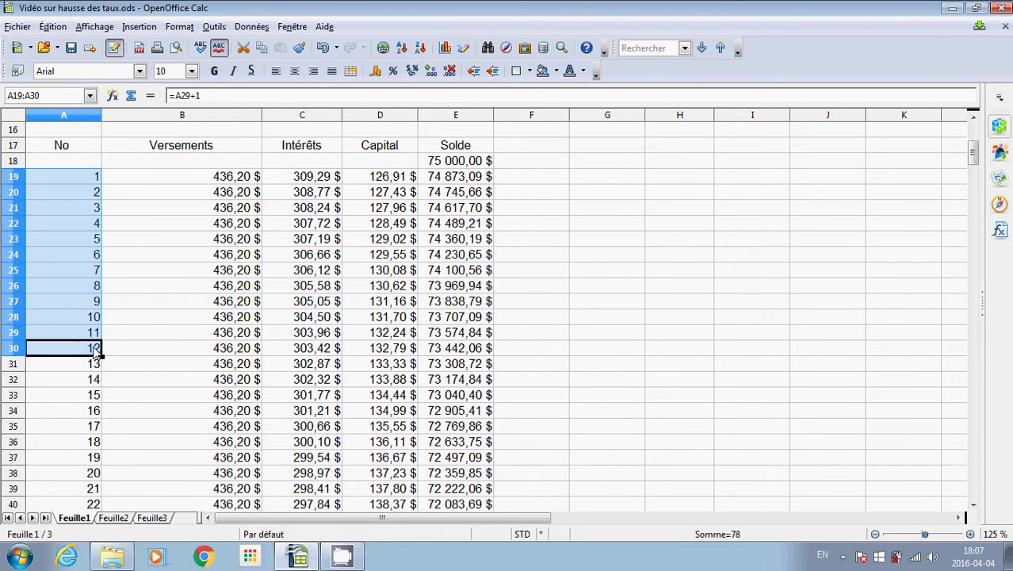
{"action": "left_click", "coordinate": [94, 366]}
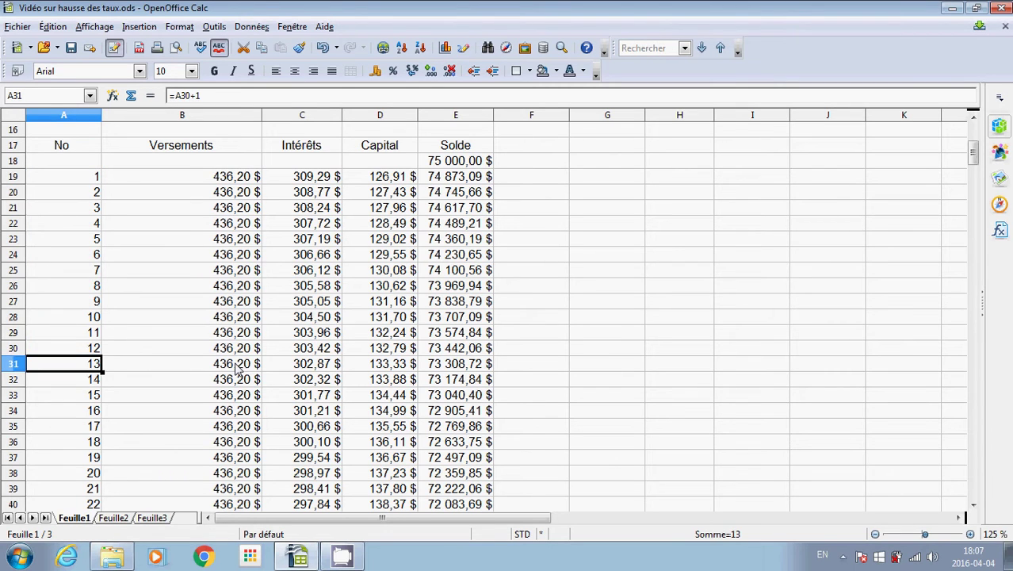
{"action": "left_click", "coordinate": [236, 368]}
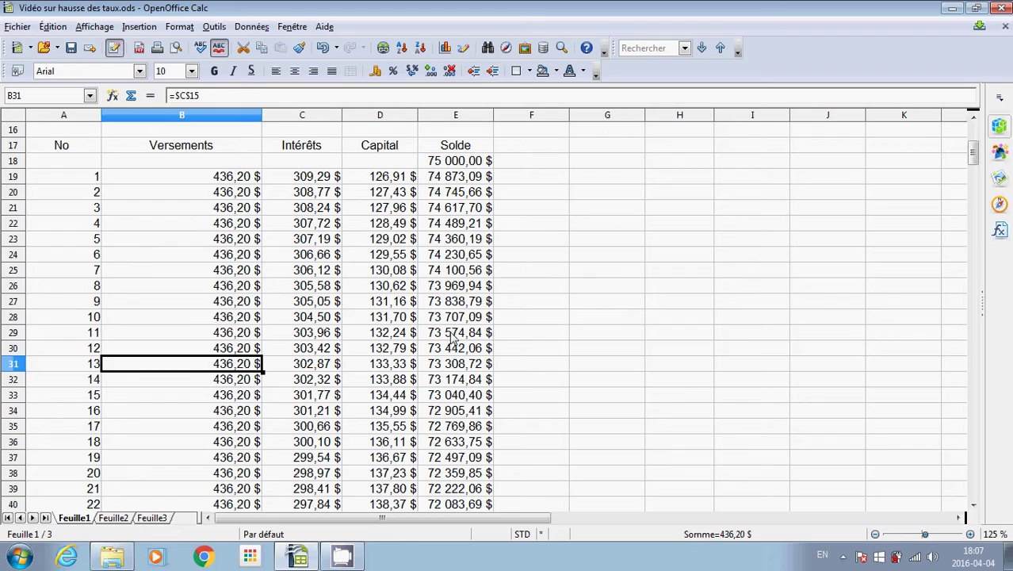
{"action": "left_click", "coordinate": [579, 288]}
{"action": "scroll", "coordinate": [590, 284], "scroll_direction": "up", "scroll_amount": 5}
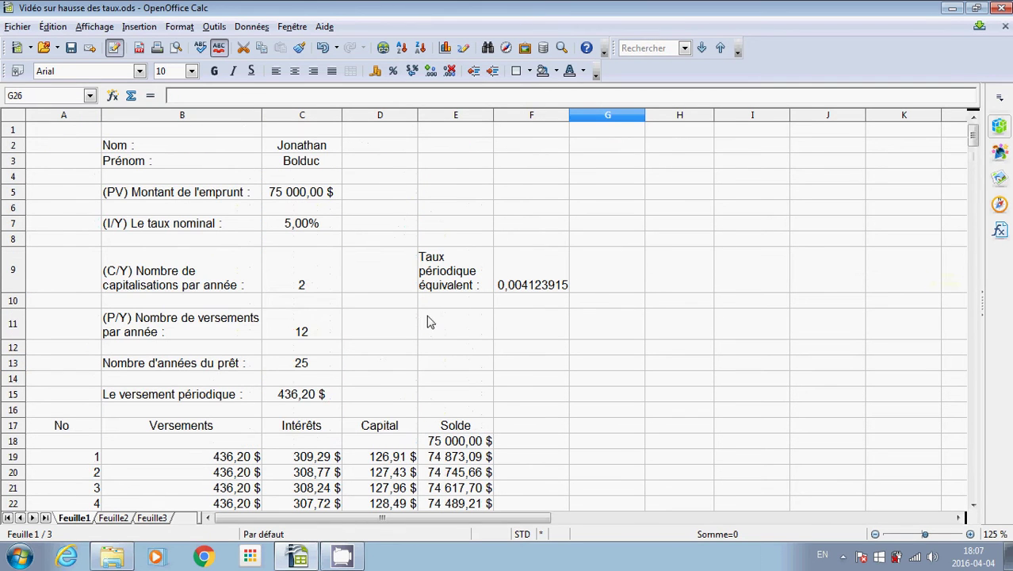
Enter the label "Taux nominal" in cell H7 and widen column H slightly to fit it.
{"action": "left_click", "coordinate": [691, 229]}
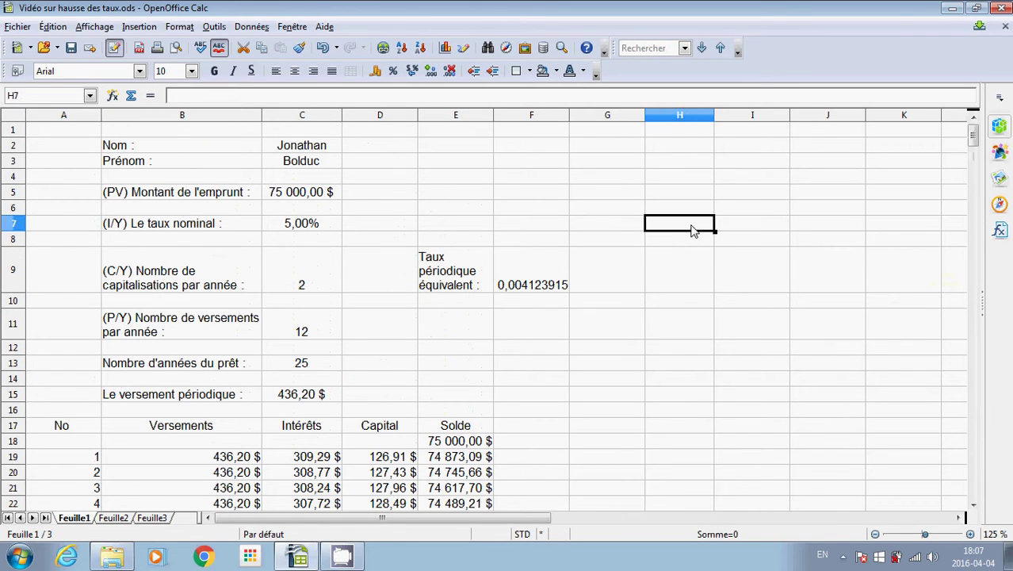
{"action": "type", "text": "Taux "}
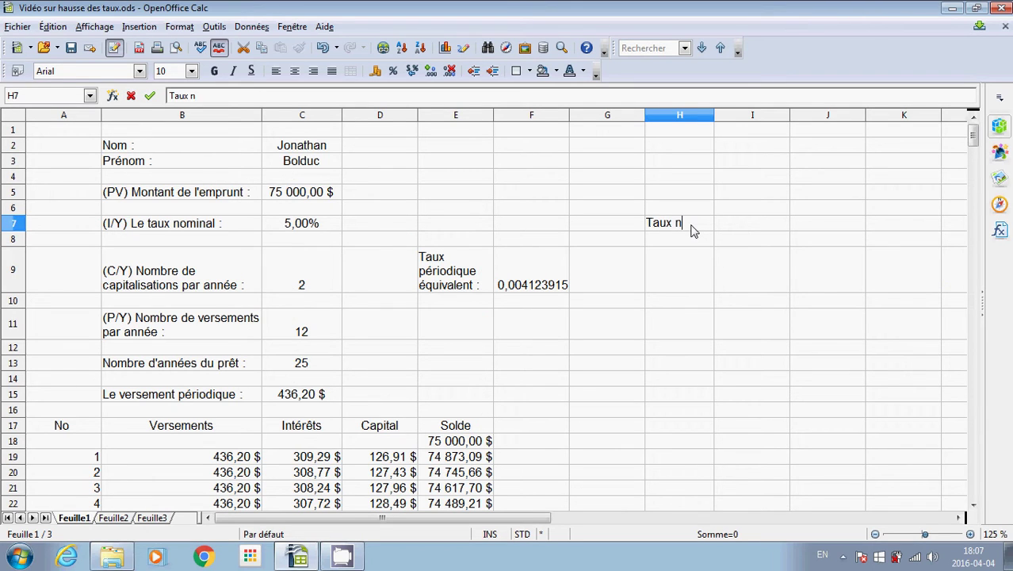
{"action": "type", "text": "nominal"}
{"action": "left_click", "coordinate": [721, 116]}
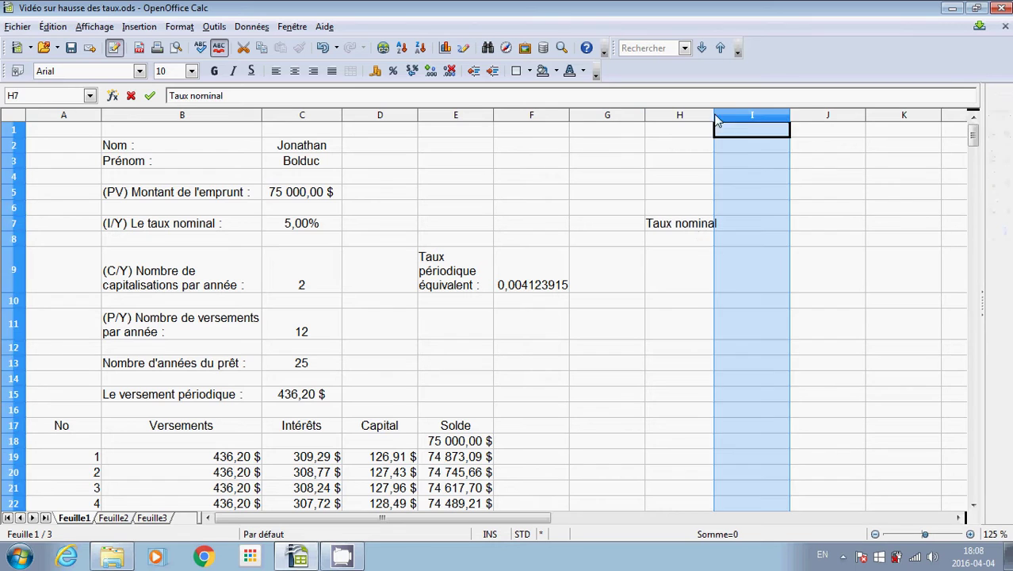
{"action": "left_click", "coordinate": [746, 176]}
{"action": "left_click_drag", "start_coordinate": [716, 116], "coordinate": [721, 116]}
{"action": "left_click", "coordinate": [748, 226]}
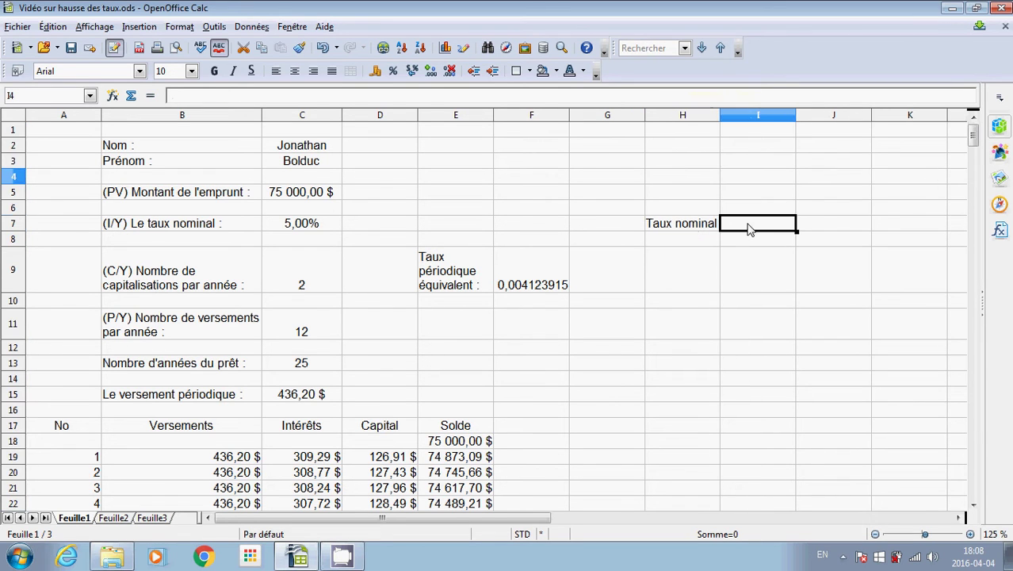
Calculate the increased nominal rate in cell I7 with the formula =C7+0,005.
{"action": "left_click", "coordinate": [684, 230]}
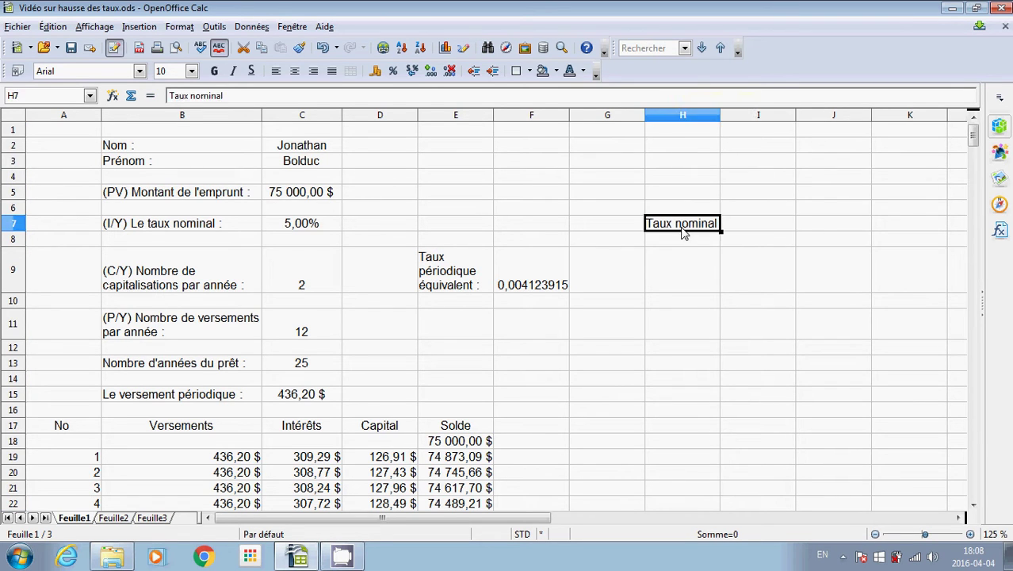
{"action": "left_click", "coordinate": [762, 226]}
{"action": "type", "text": "="}
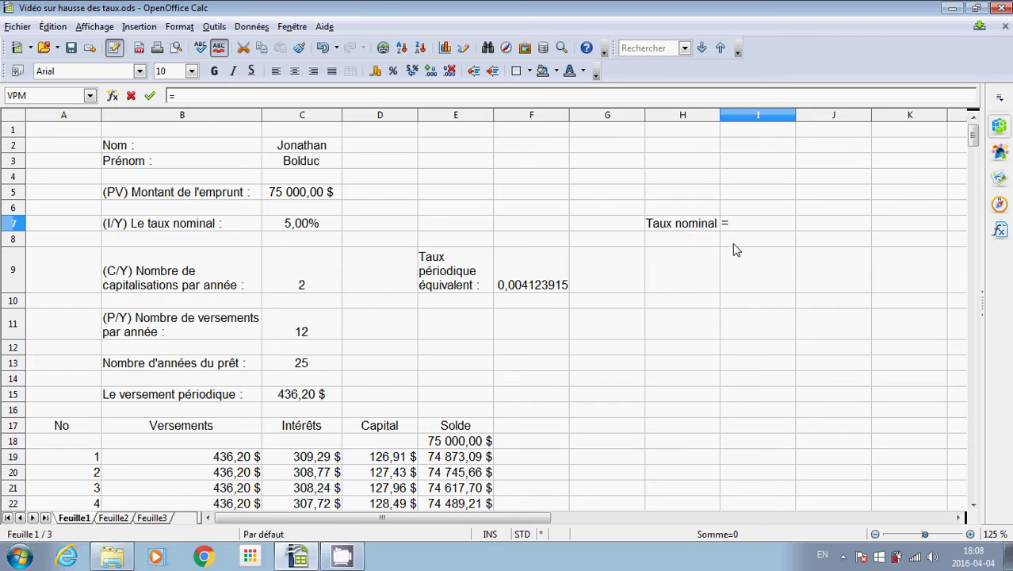
{"action": "left_click", "coordinate": [299, 227]}
{"action": "type", "text": "+0,005"}
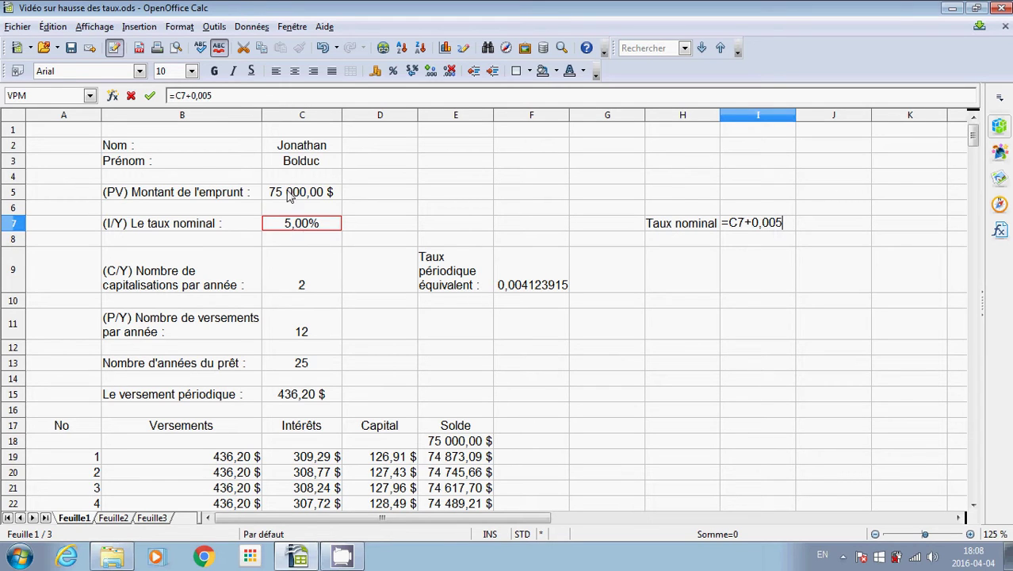
{"action": "left_click", "coordinate": [152, 96]}
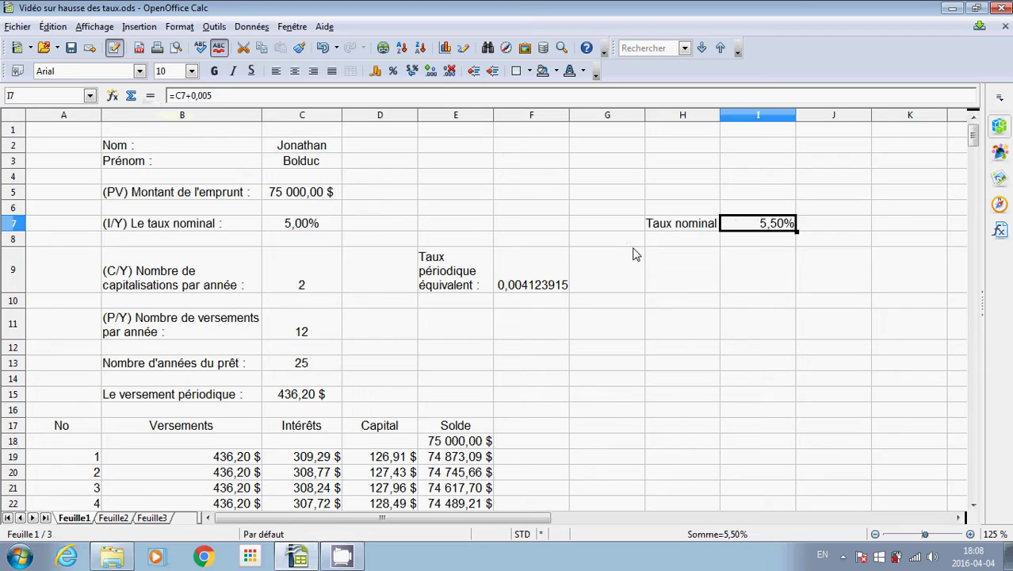
{"action": "left_click", "coordinate": [694, 289]}
{"action": "left_click", "coordinate": [734, 228]}
Delete all contents of the amortization table from payment 13 through payment 300, range A31:E318.
{"action": "scroll", "coordinate": [669, 327], "scroll_direction": "down", "scroll_amount": 3}
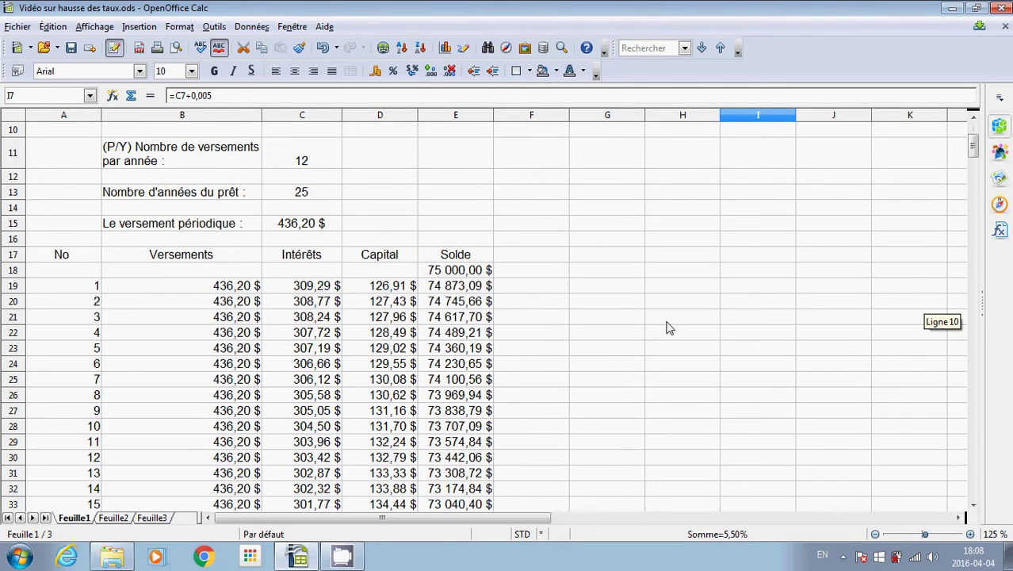
{"action": "scroll", "coordinate": [668, 327], "scroll_direction": "down", "scroll_amount": 1}
{"action": "left_click", "coordinate": [51, 418]}
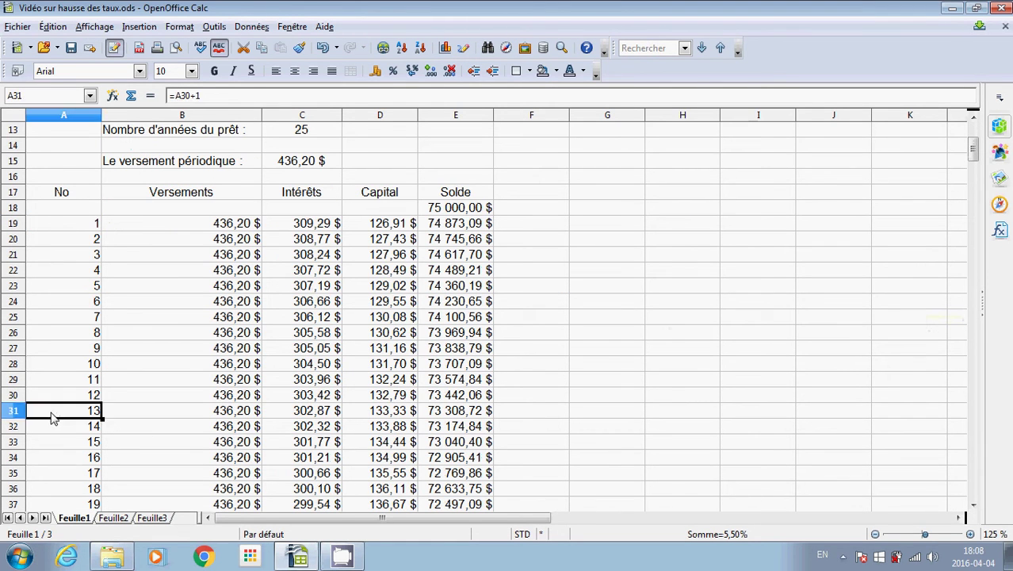
{"action": "left_click_drag", "start_coordinate": [52, 417], "coordinate": [476, 414]}
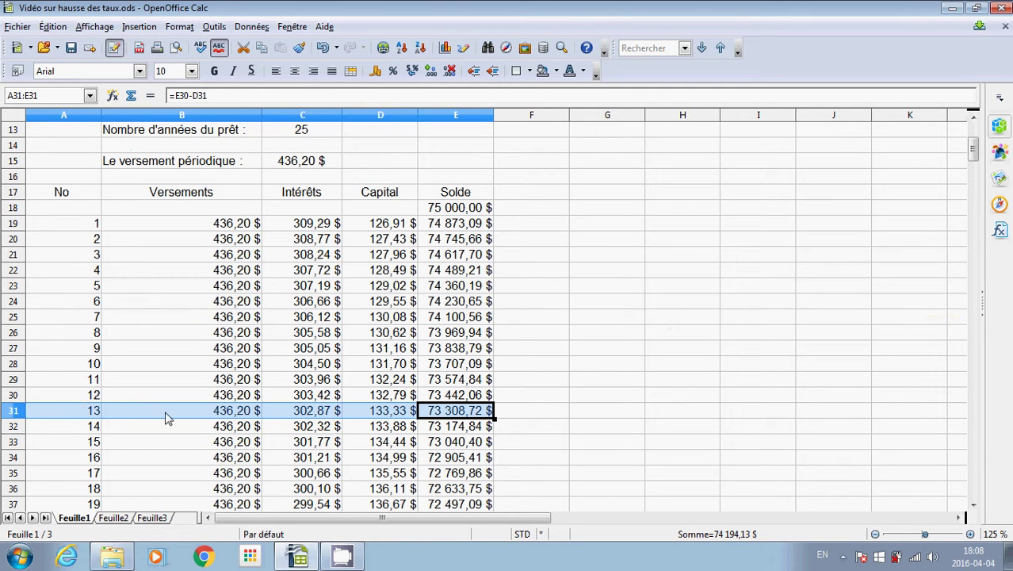
{"action": "left_click", "coordinate": [626, 412]}
{"action": "left_click_drag", "start_coordinate": [69, 411], "coordinate": [460, 356]}
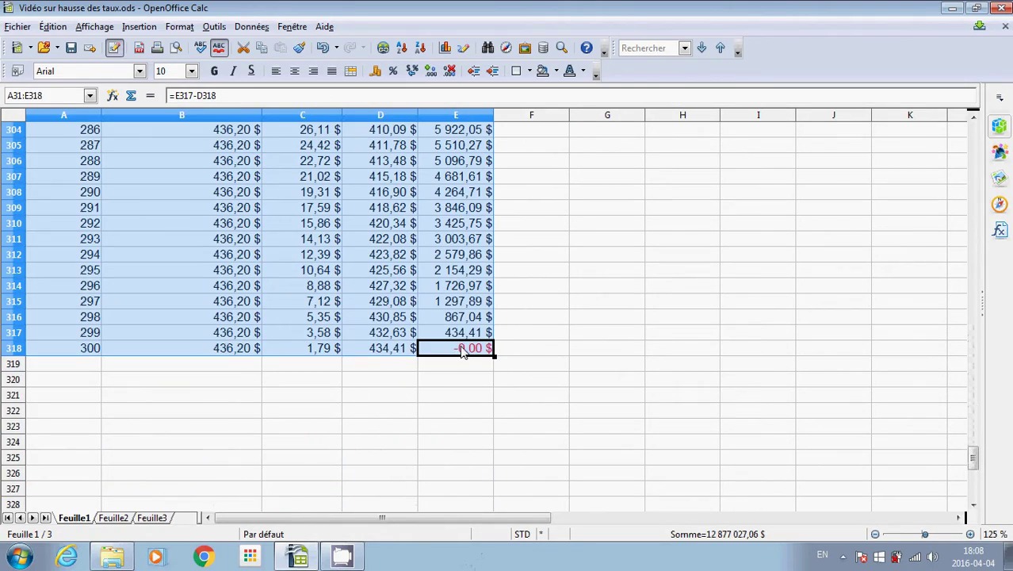
{"action": "key", "text": "Delete"}
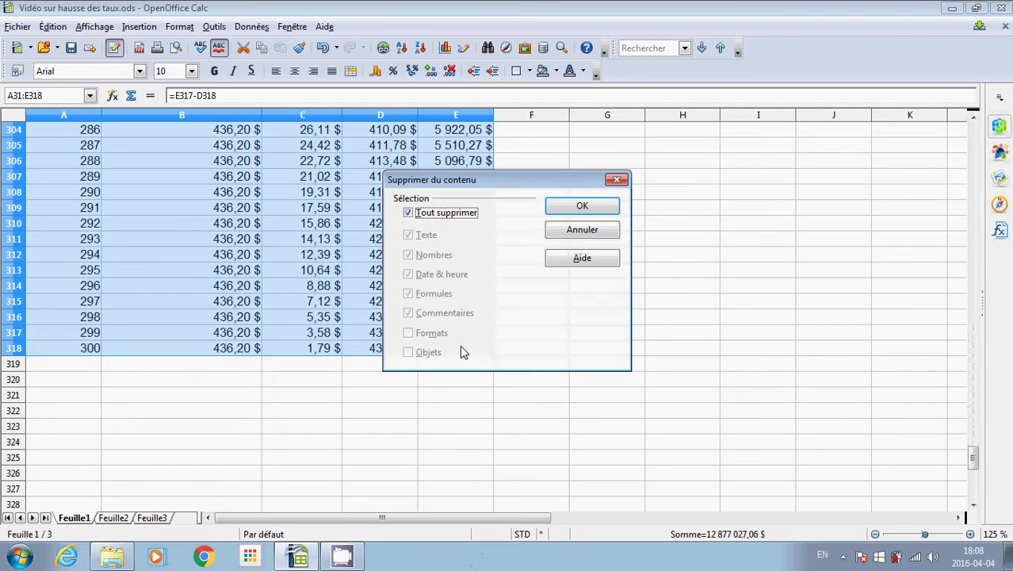
{"action": "left_click", "coordinate": [567, 213]}
{"action": "scroll", "coordinate": [507, 238], "scroll_direction": "up", "scroll_amount": 20}
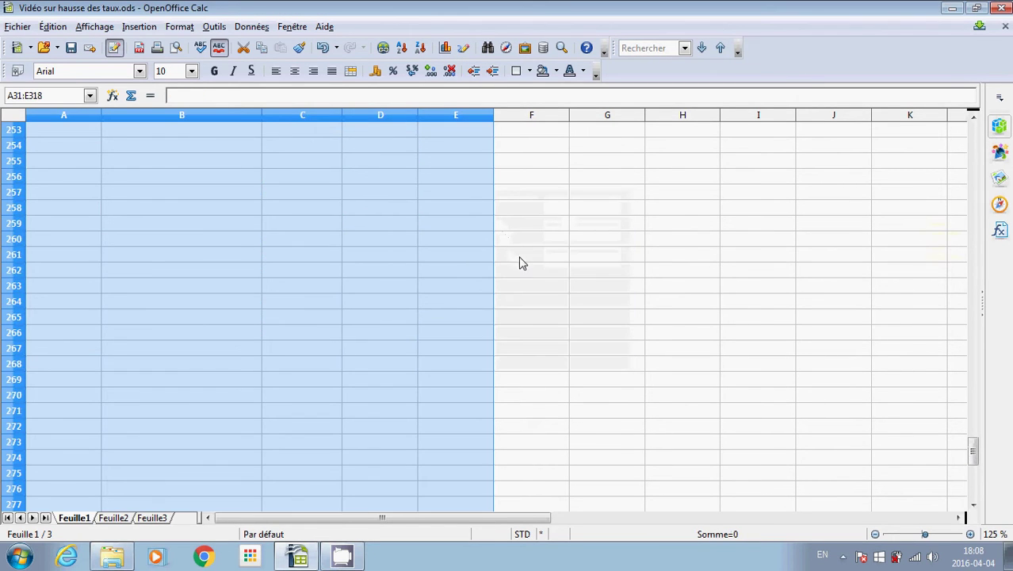
{"action": "scroll", "coordinate": [551, 279], "scroll_direction": "up", "scroll_amount": 19}
{"action": "left_click", "coordinate": [683, 283]}
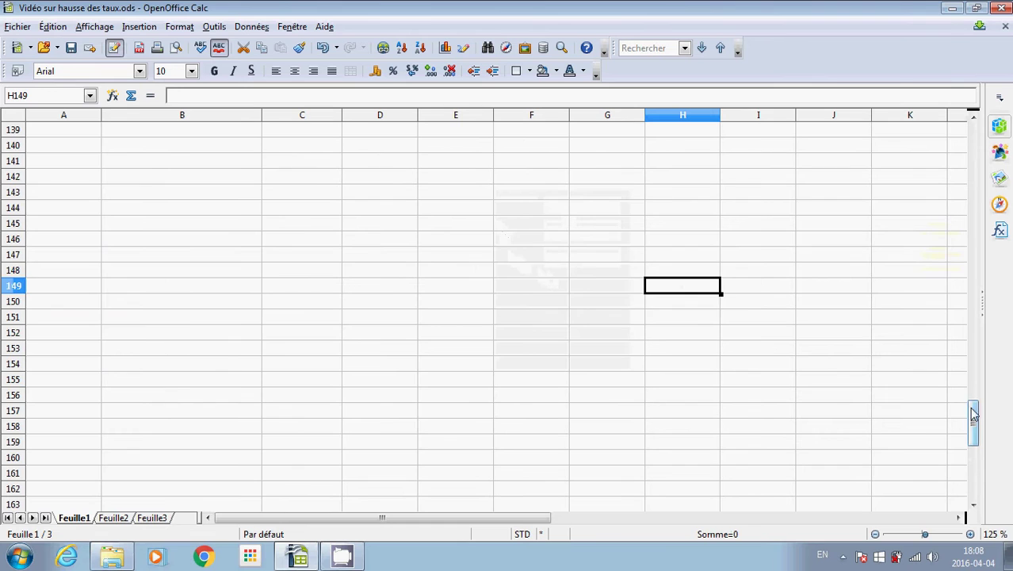
{"action": "left_click_drag", "start_coordinate": [972, 420], "coordinate": [972, 159]}
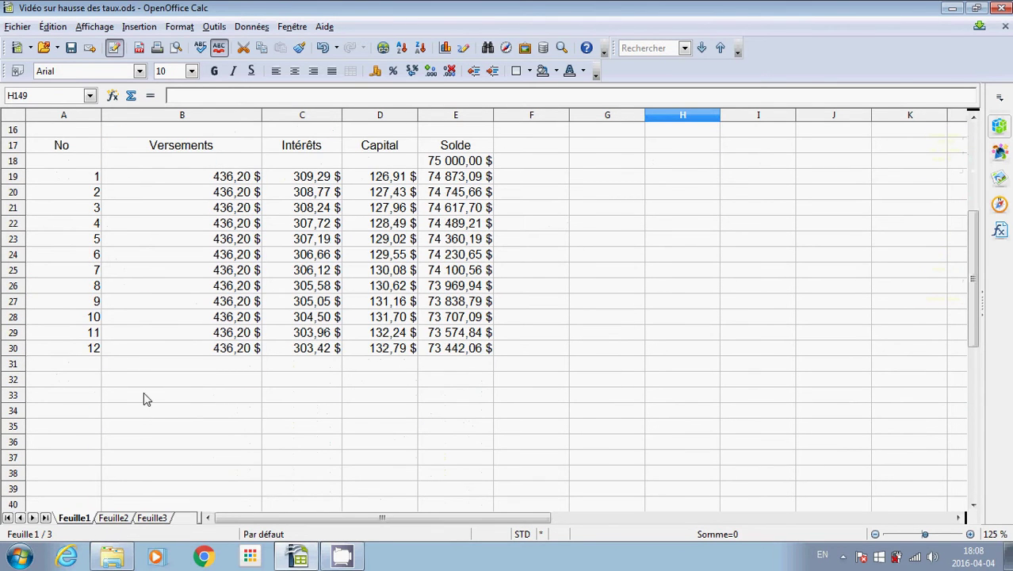
Examine the free area around the new nominal rate and the end of the amortization table at payment 12.
{"action": "left_click", "coordinate": [78, 366]}
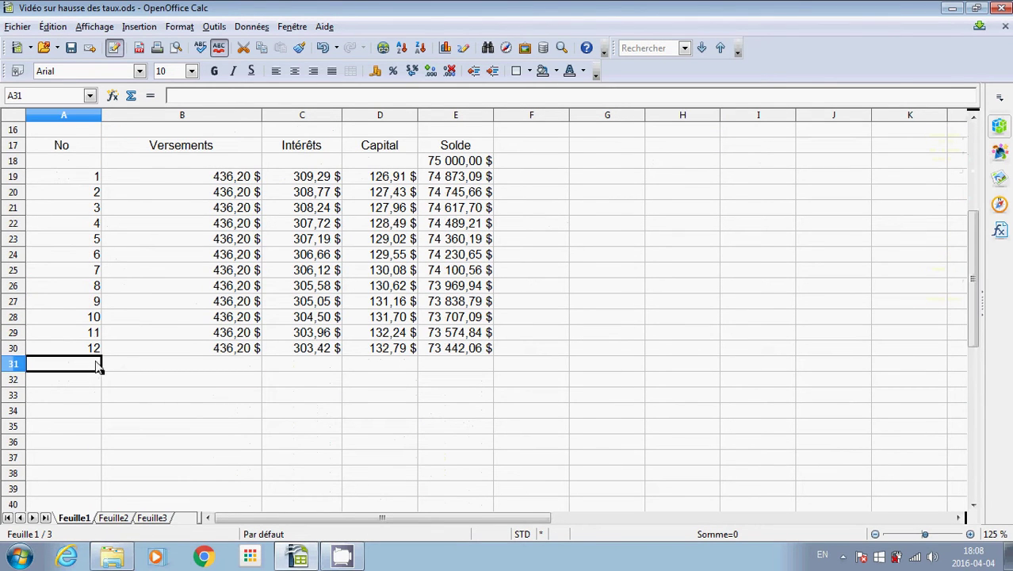
{"action": "scroll", "coordinate": [508, 379], "scroll_direction": "up", "scroll_amount": 1}
{"action": "scroll", "coordinate": [525, 380], "scroll_direction": "up", "scroll_amount": 4}
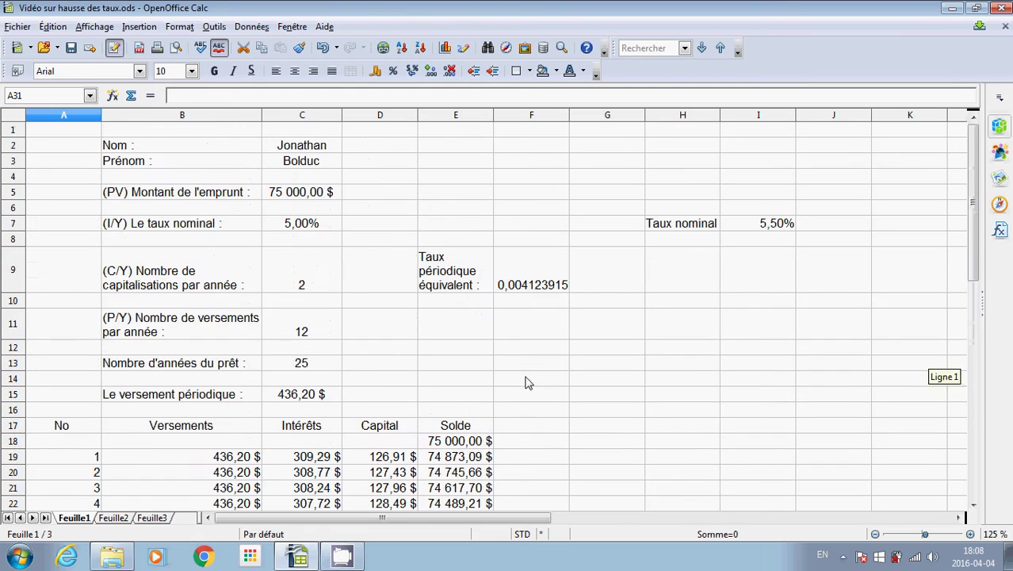
{"action": "left_click_drag", "start_coordinate": [698, 133], "coordinate": [864, 430]}
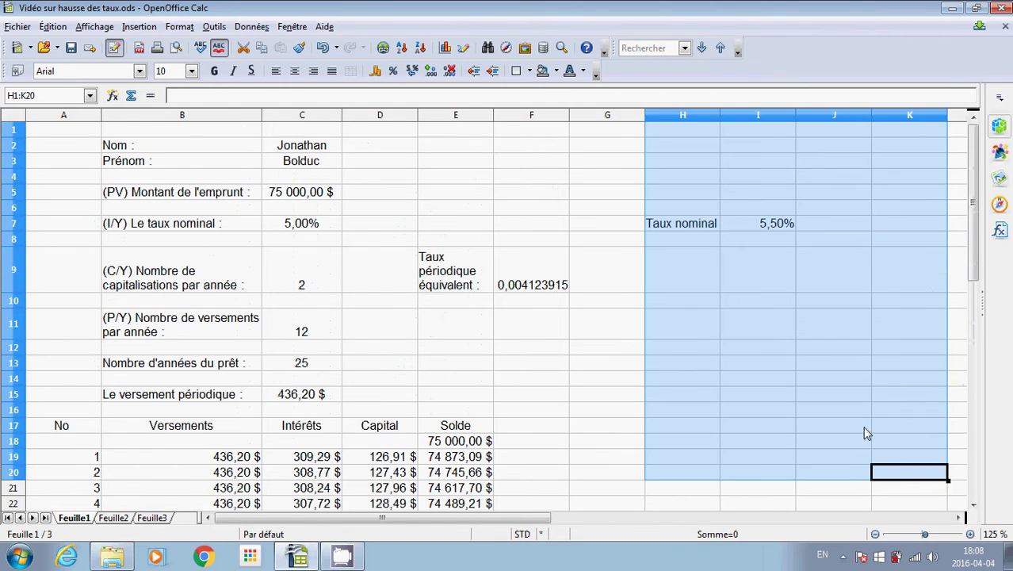
{"action": "left_click", "coordinate": [799, 349]}
{"action": "scroll", "coordinate": [801, 348], "scroll_direction": "down", "scroll_amount": 3}
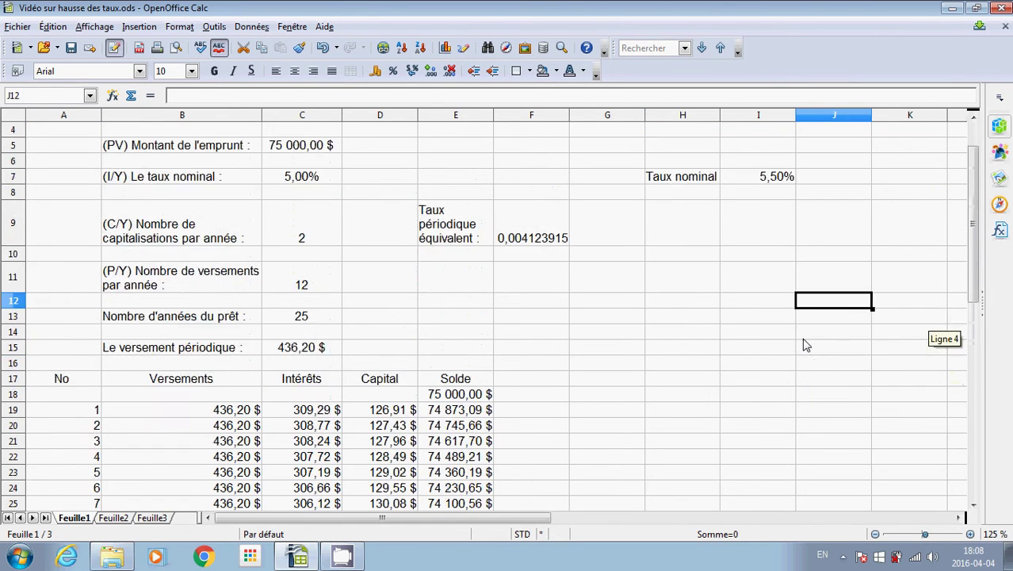
{"action": "left_click", "coordinate": [91, 457]}
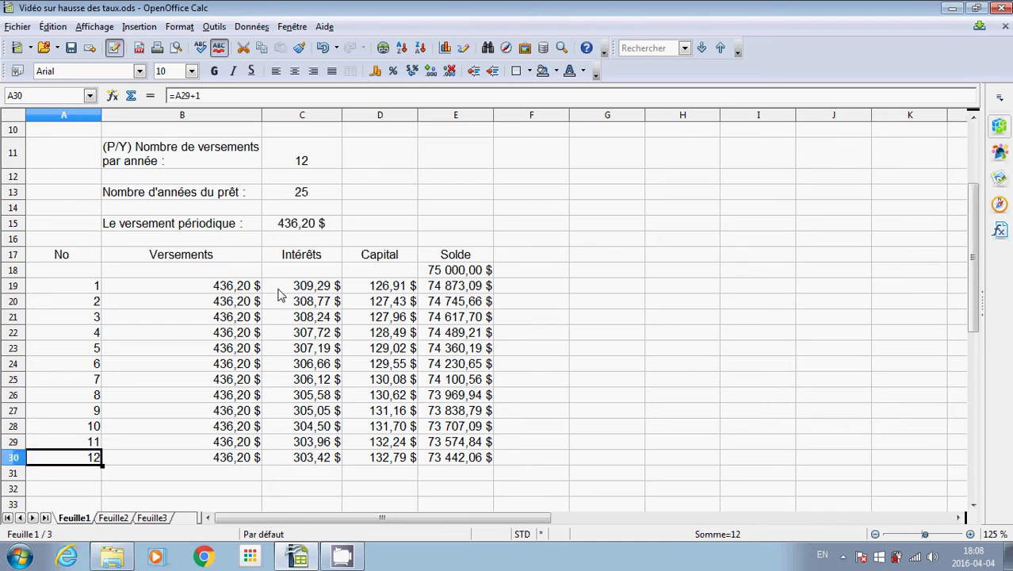
{"action": "left_click_drag", "start_coordinate": [82, 295], "coordinate": [485, 450]}
{"action": "left_click", "coordinate": [612, 394]}
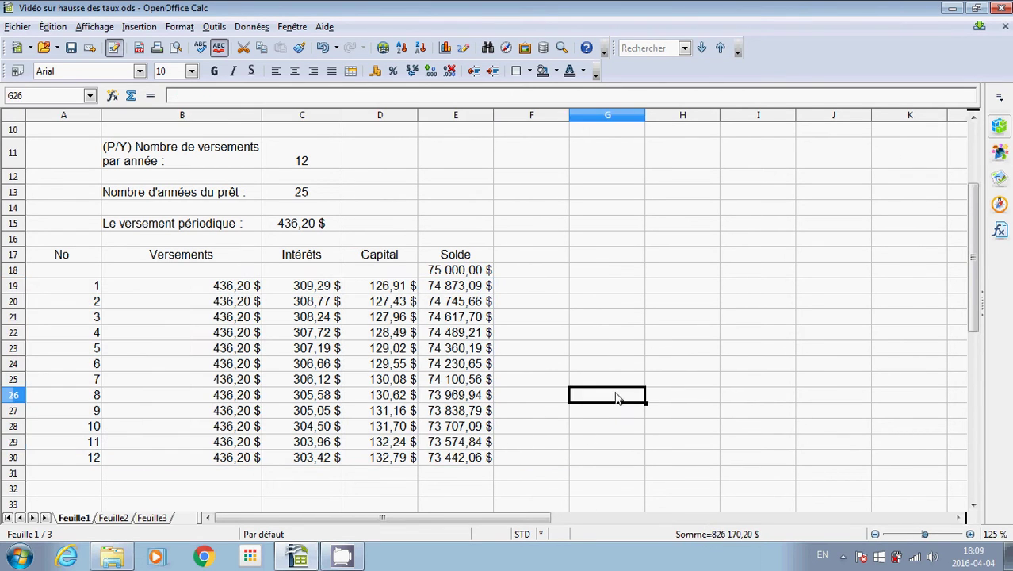
{"action": "scroll", "coordinate": [608, 361], "scroll_direction": "up", "scroll_amount": 3}
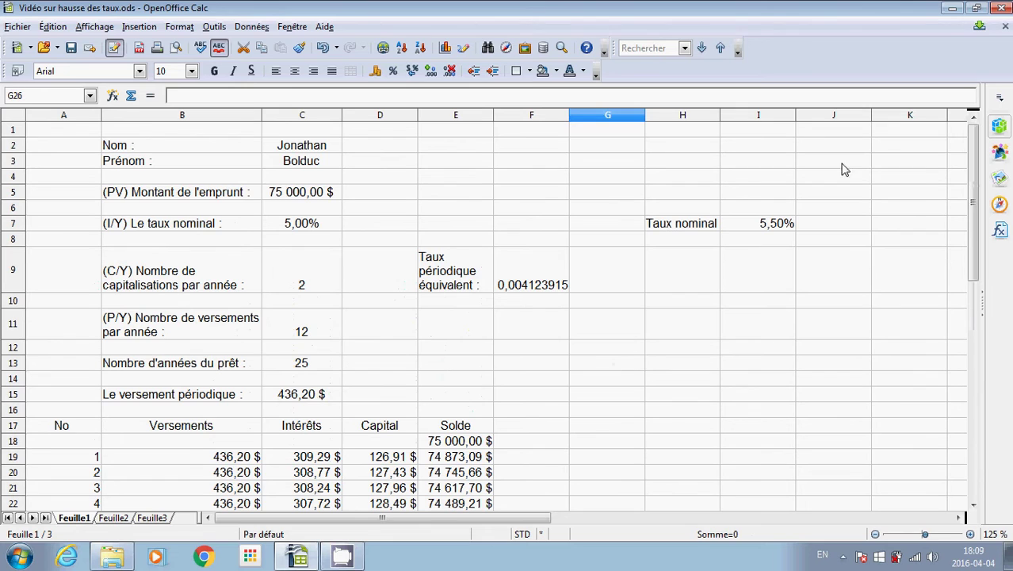
{"action": "left_click", "coordinate": [736, 225]}
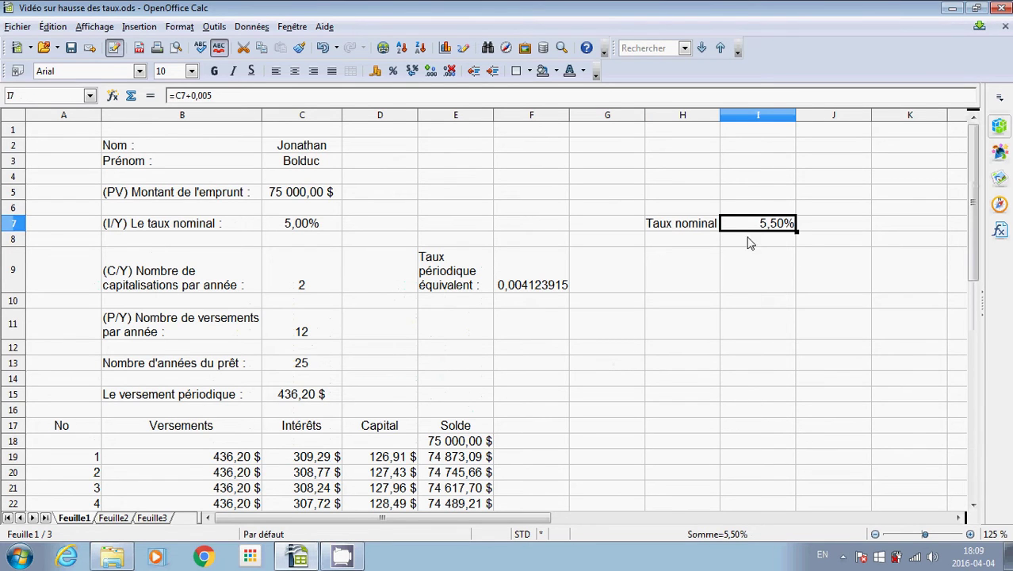
Copy the label "Taux périodique équivalent :" from cell E9 to cell H9.
{"action": "left_click", "coordinate": [695, 260]}
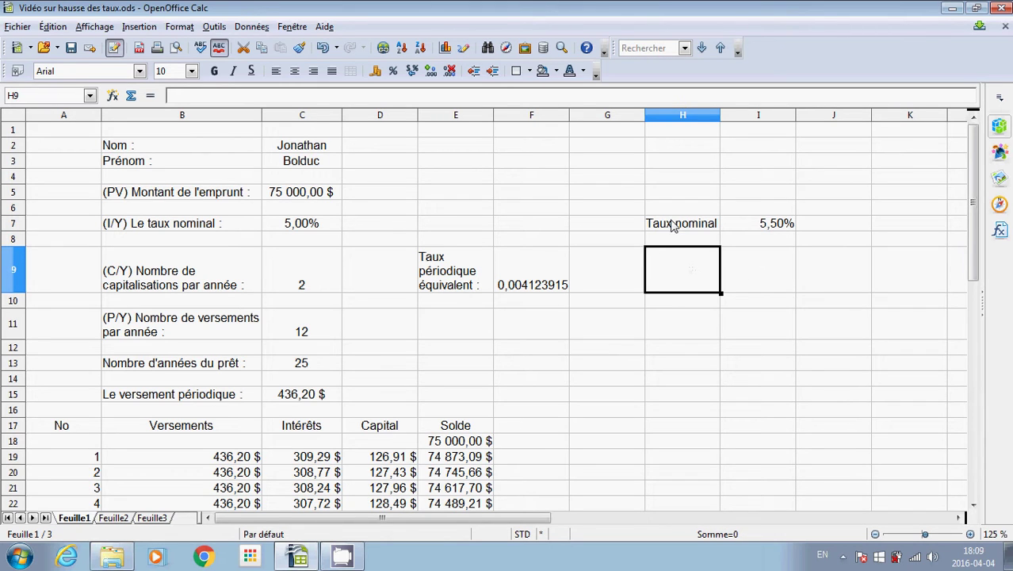
{"action": "left_click", "coordinate": [450, 262]}
{"action": "left_click", "coordinate": [681, 286]}
{"action": "left_click", "coordinate": [426, 282]}
{"action": "key", "text": "ctrl+c"}
{"action": "left_click", "coordinate": [664, 282]}
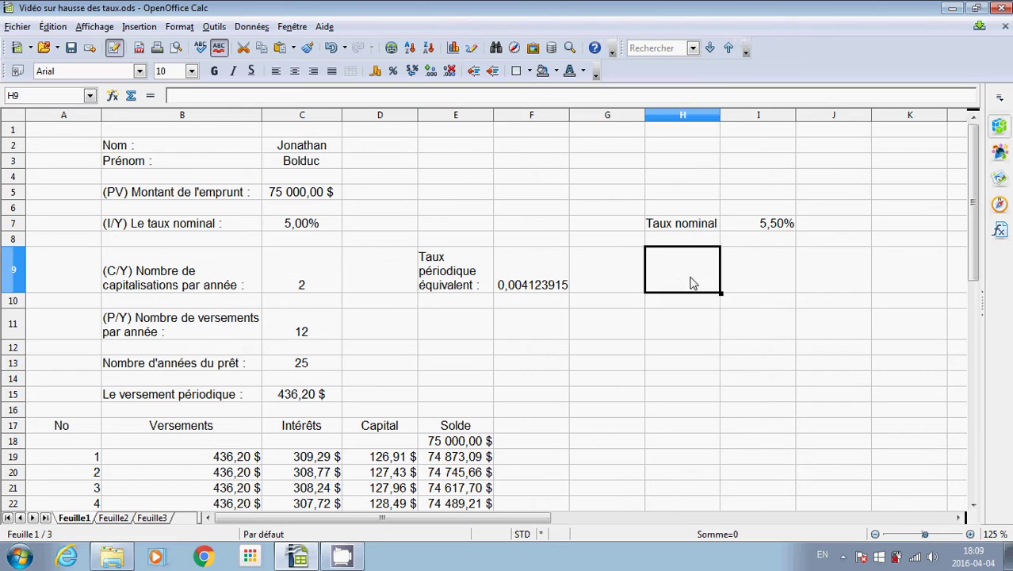
{"action": "key", "text": "ctrl+v"}
Calculate the new equivalent periodic rate in I9 by reusing F9's formula with I7 as the nominal rate: =(1+I7/C9)^(C9/C11)-1.
{"action": "left_click", "coordinate": [733, 279]}
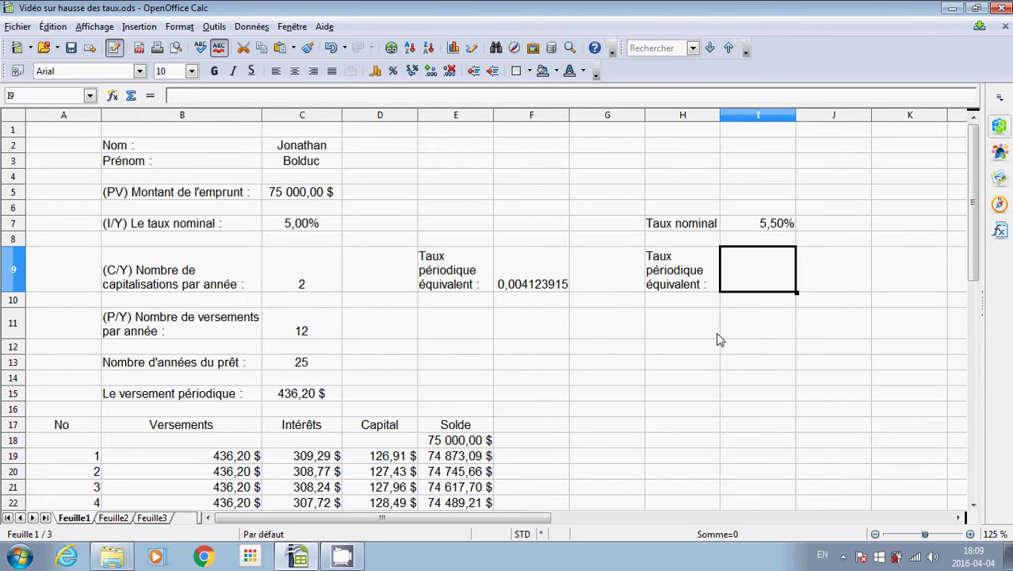
{"action": "left_click", "coordinate": [566, 266]}
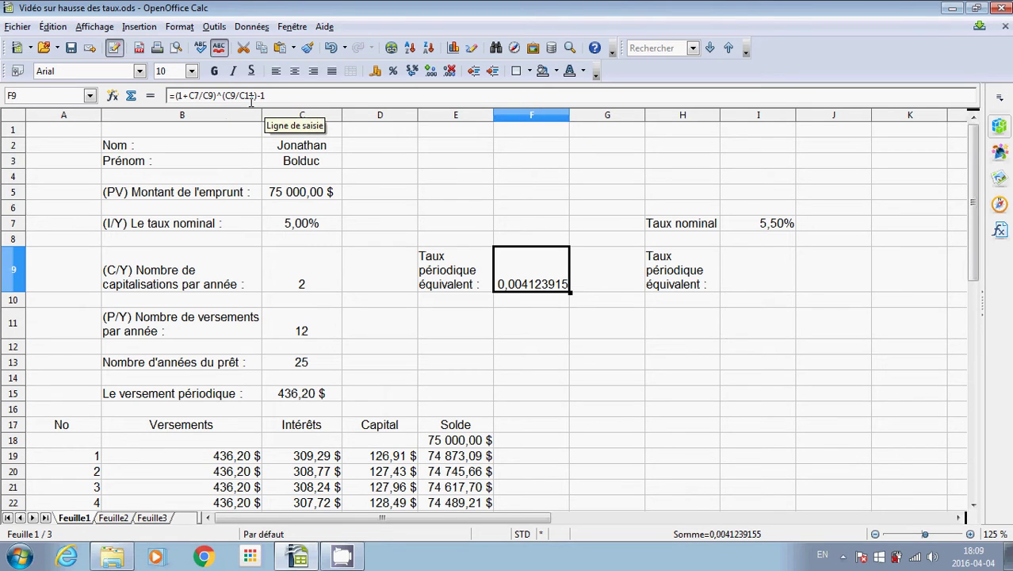
{"action": "left_click", "coordinate": [316, 96]}
{"action": "triple_click", "coordinate": [315, 96]}
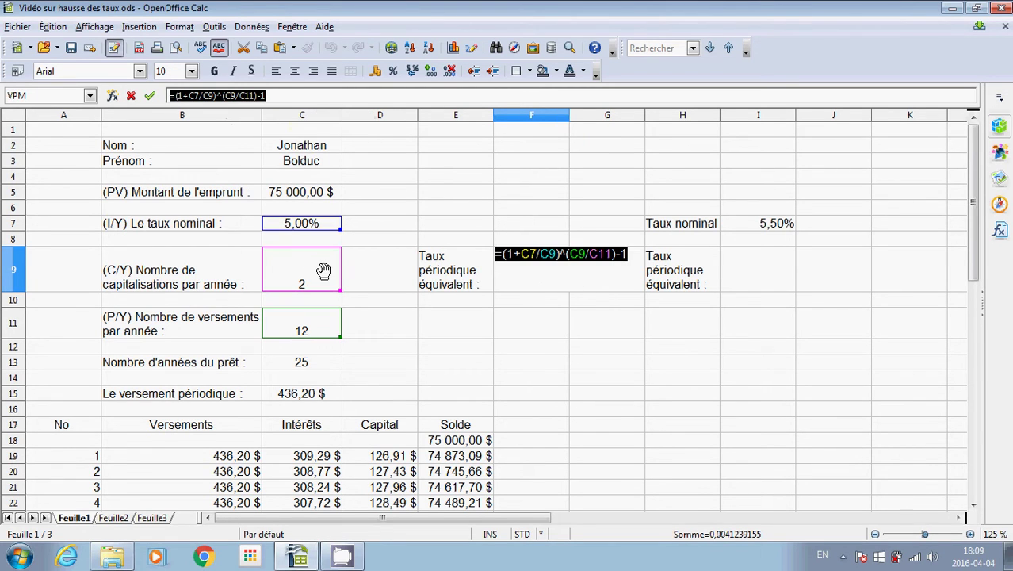
{"action": "left_click", "coordinate": [131, 95]}
{"action": "left_click", "coordinate": [771, 274]}
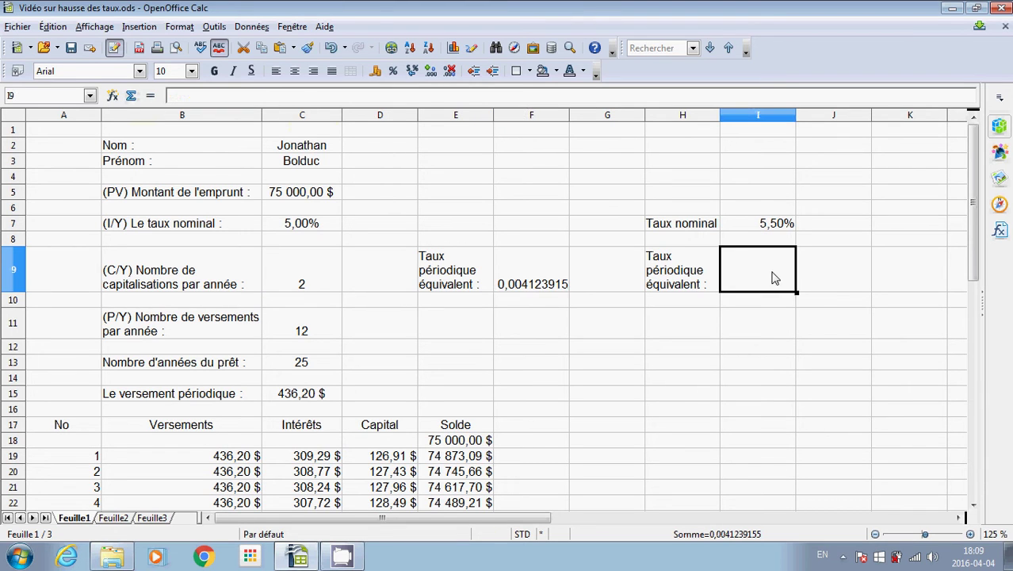
{"action": "left_click", "coordinate": [245, 99]}
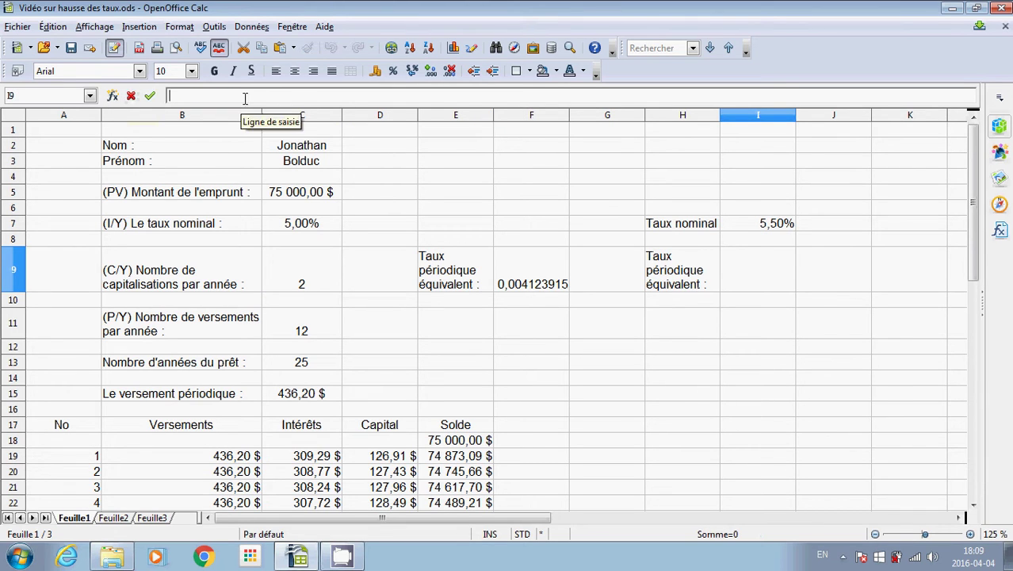
{"action": "key", "text": "ctrl+v"}
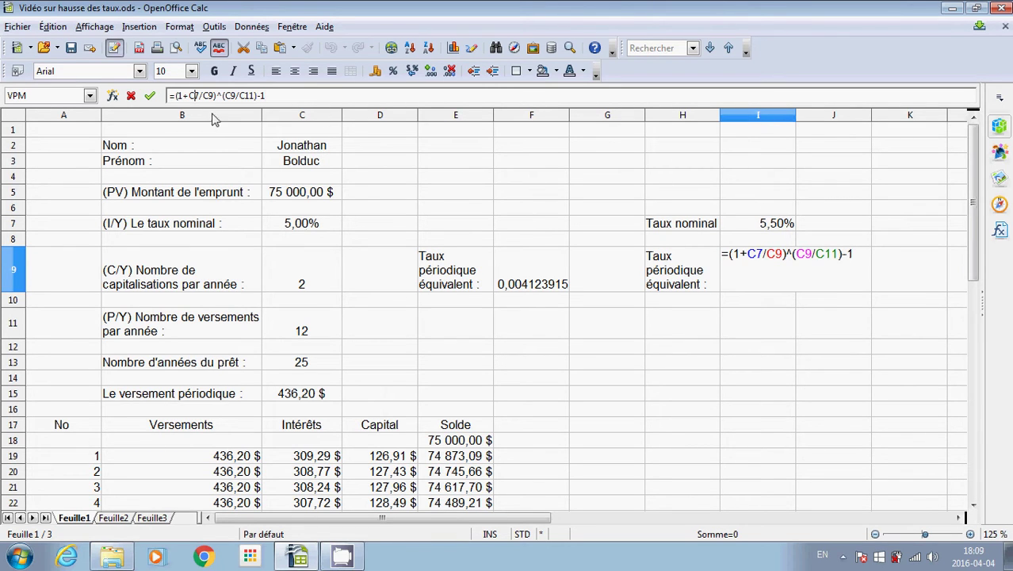
{"action": "key", "text": "BackSpace"}
{"action": "type", "text": "I"}
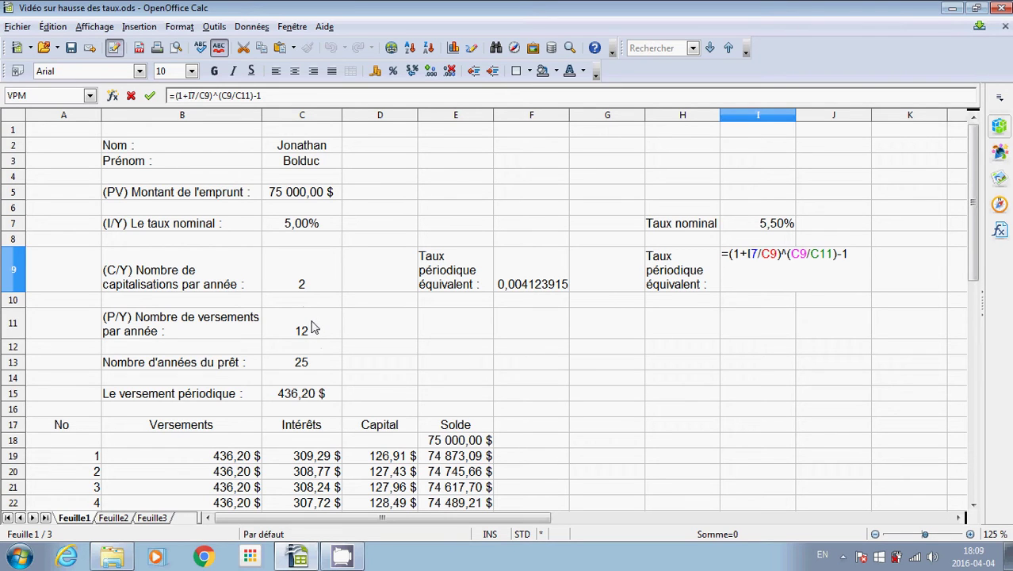
{"action": "left_click", "coordinate": [148, 99]}
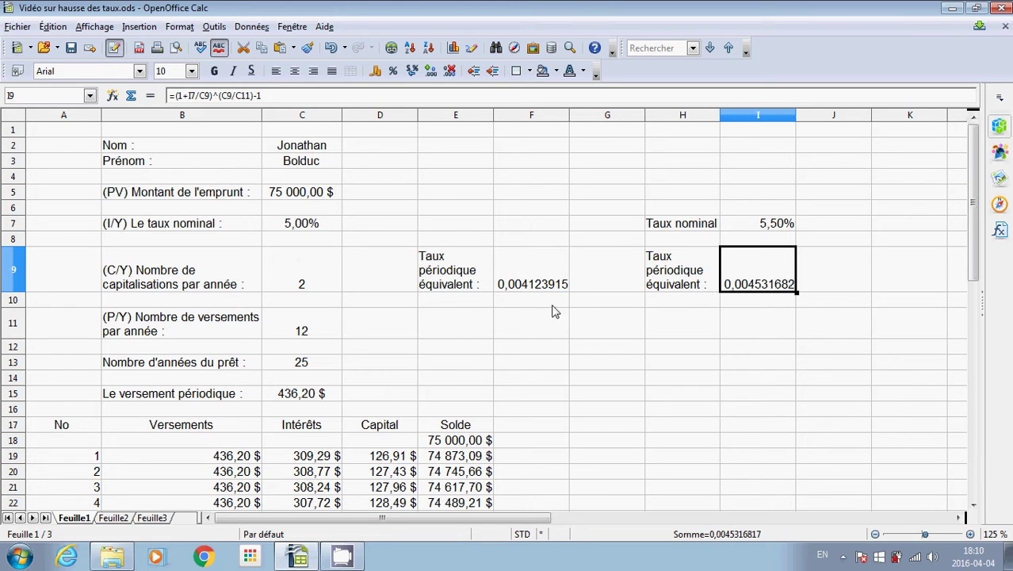
Examine the interest formulas of the first payments in column C and the new rate formulas in I9 and I7.
{"action": "scroll", "coordinate": [558, 311], "scroll_direction": "down", "scroll_amount": 1}
{"action": "left_click", "coordinate": [325, 411]}
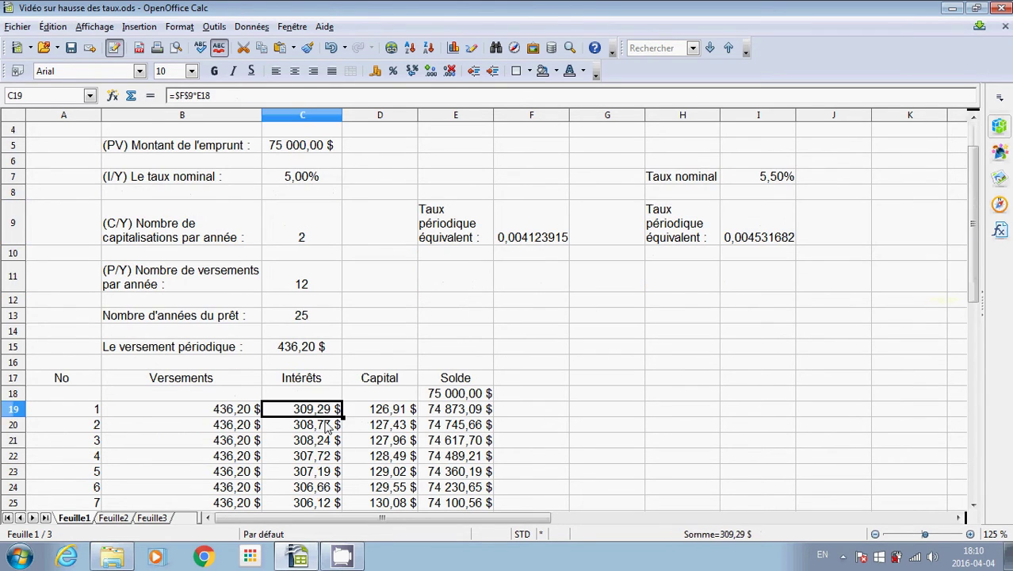
{"action": "left_click", "coordinate": [322, 424]}
{"action": "left_click", "coordinate": [322, 446]}
{"action": "left_click", "coordinate": [325, 475]}
{"action": "scroll", "coordinate": [514, 247], "scroll_direction": "up", "scroll_amount": 1}
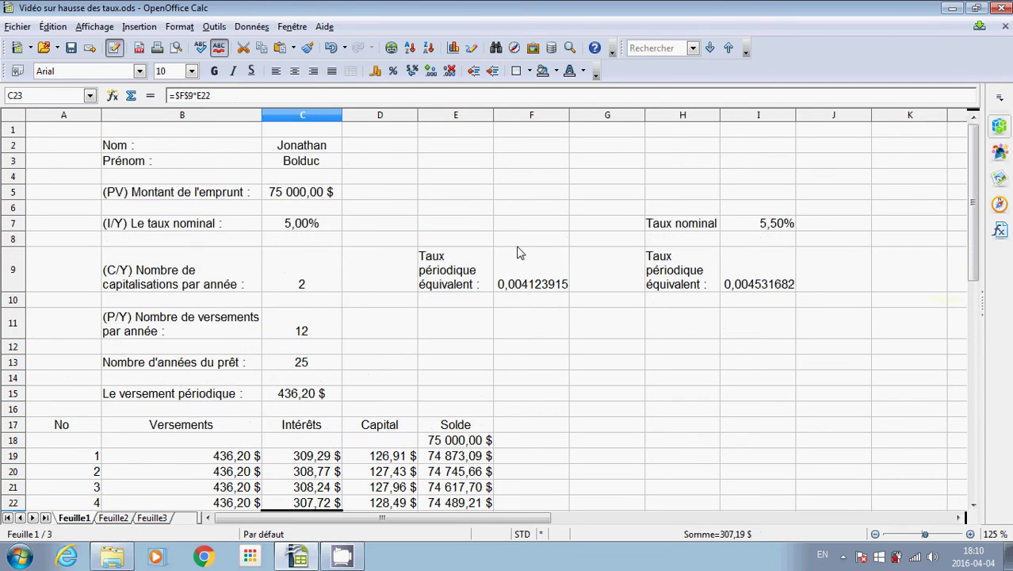
{"action": "left_click", "coordinate": [766, 279]}
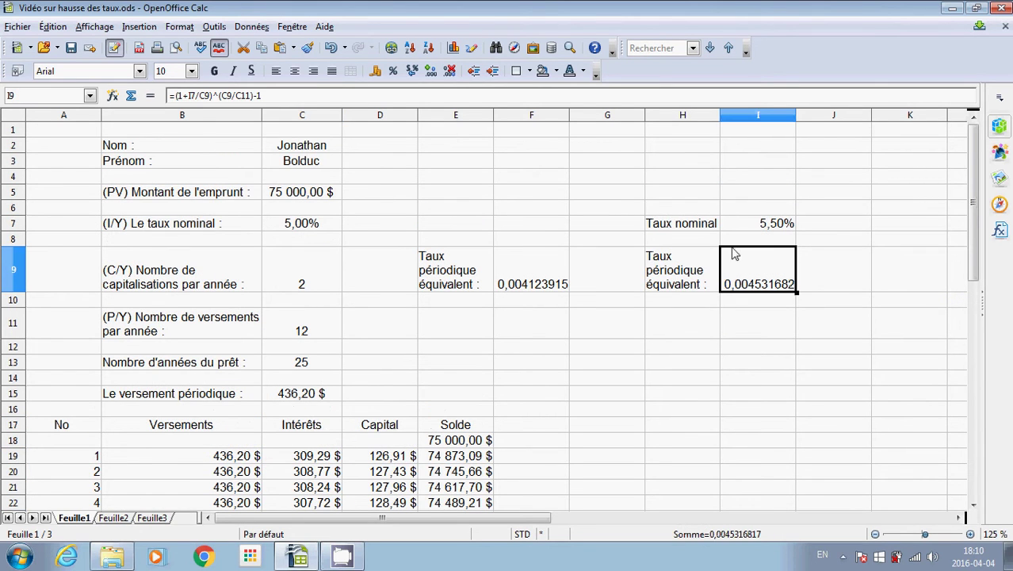
{"action": "left_click", "coordinate": [766, 228]}
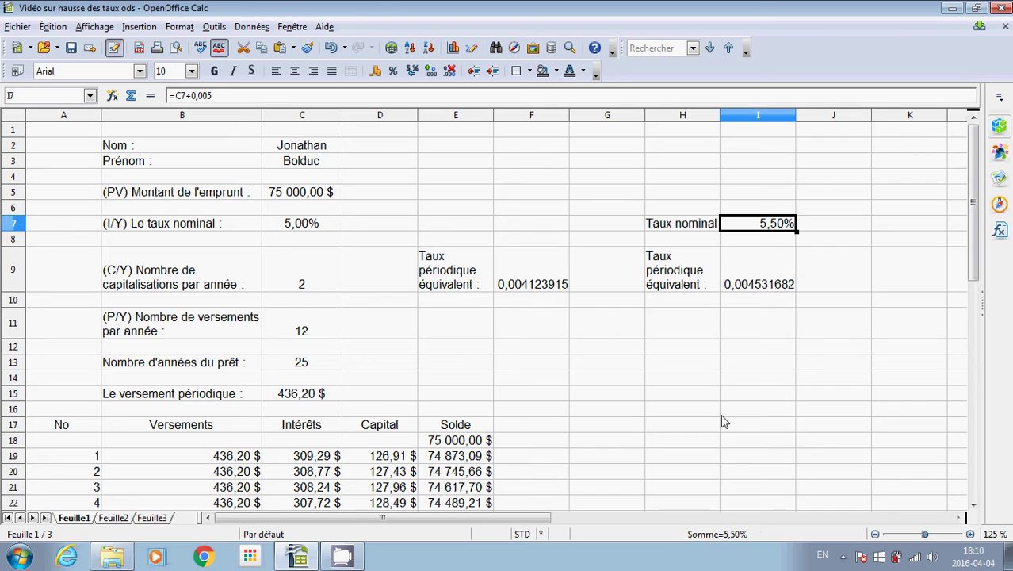
Copy the label "Nombre d'années du prêt :" from B13 to H13 and widen column H to fit it.
{"action": "left_click", "coordinate": [671, 365]}
{"action": "left_click", "coordinate": [230, 364]}
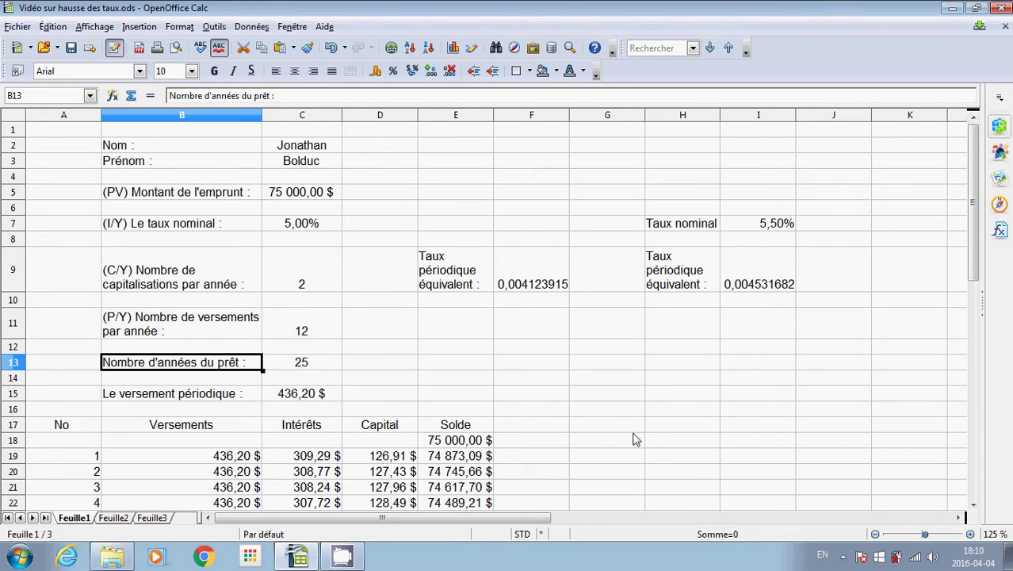
{"action": "key", "text": "ctrl+c"}
{"action": "left_click", "coordinate": [674, 365]}
{"action": "key", "text": "ctrl+v"}
{"action": "left_click", "coordinate": [745, 130]}
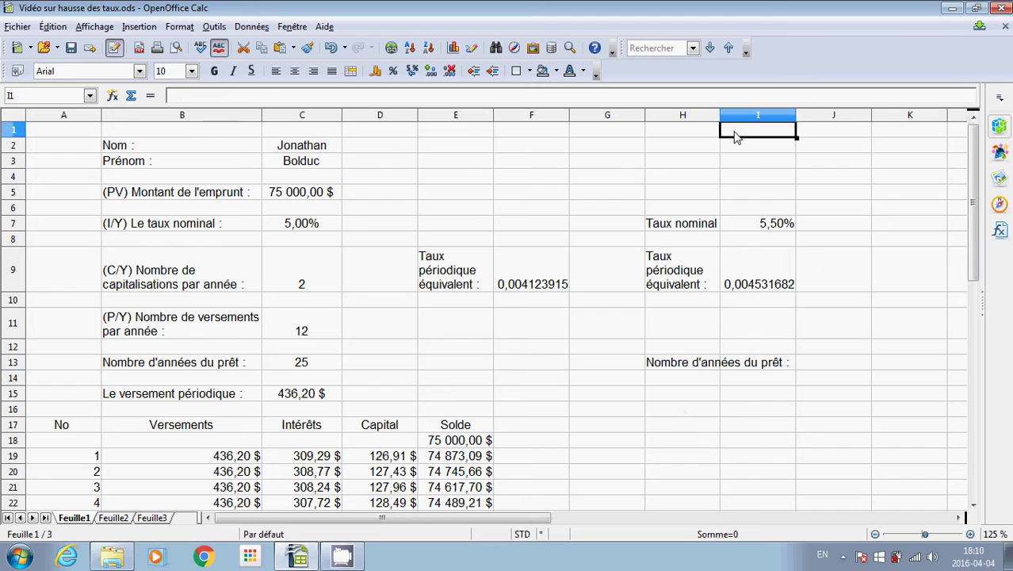
{"action": "left_click_drag", "start_coordinate": [720, 115], "coordinate": [790, 115]}
Calculate the remaining number of loan years in cell I13 with the formula =C13-1.
{"action": "left_click", "coordinate": [816, 370]}
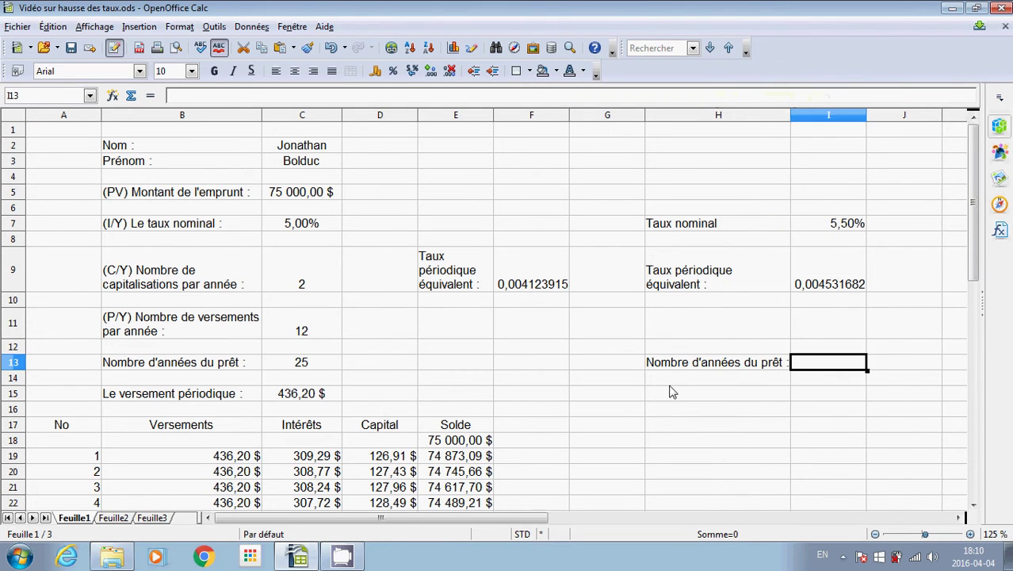
{"action": "left_click", "coordinate": [300, 363]}
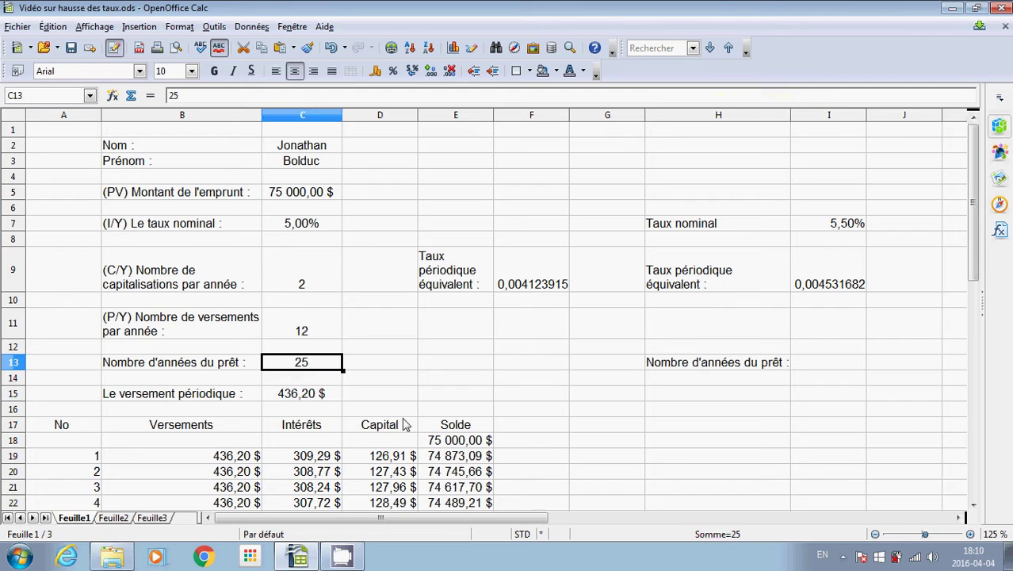
{"action": "left_click", "coordinate": [864, 363]}
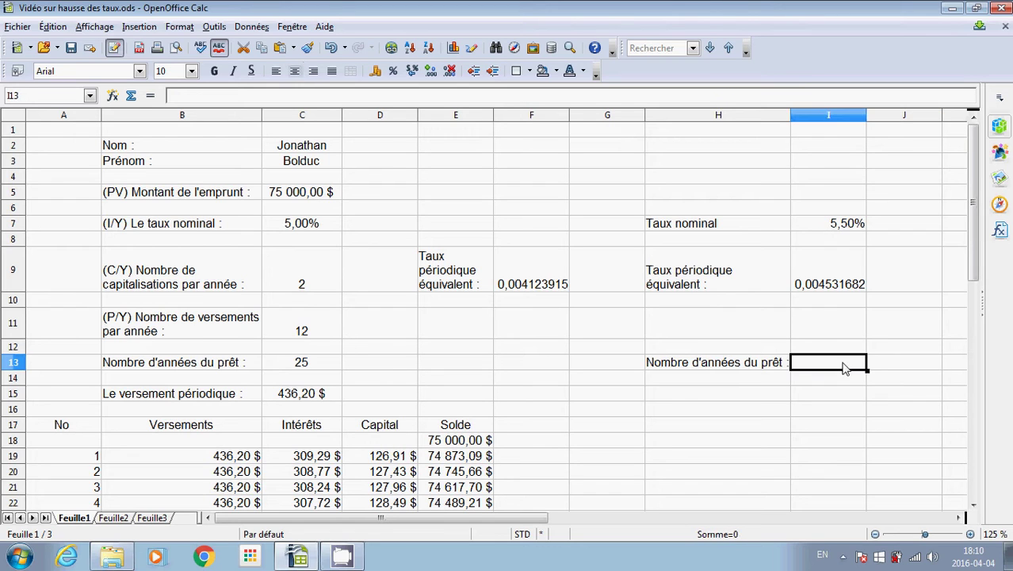
{"action": "type", "text": "="}
{"action": "left_click", "coordinate": [321, 364]}
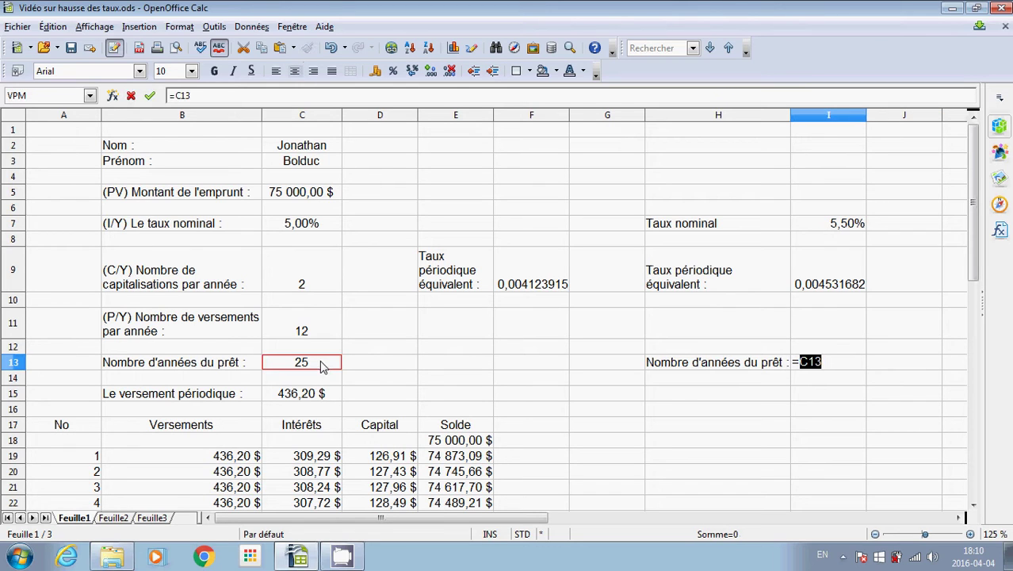
{"action": "type", "text": "-1"}
{"action": "left_click", "coordinate": [149, 95]}
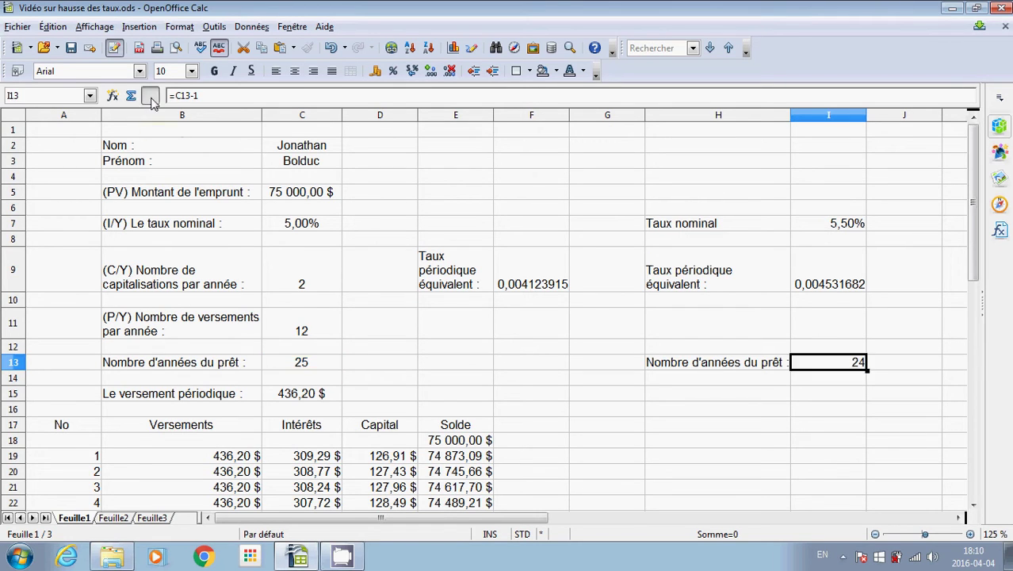
{"action": "left_click", "coordinate": [475, 331]}
{"action": "scroll", "coordinate": [573, 435], "scroll_direction": "down", "scroll_amount": 4}
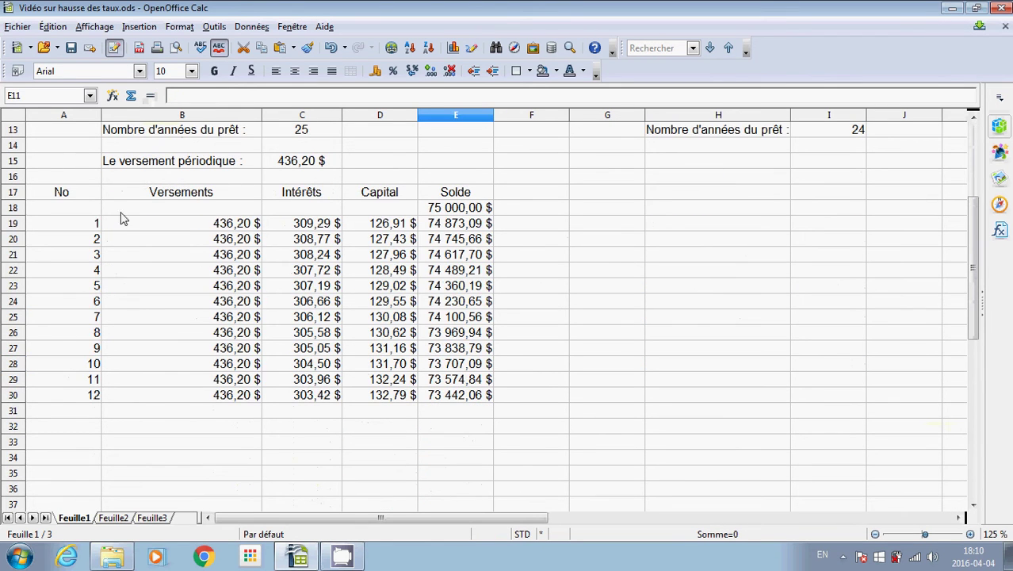
{"action": "left_click_drag", "start_coordinate": [91, 222], "coordinate": [477, 402]}
{"action": "scroll", "coordinate": [478, 399], "scroll_direction": "up", "scroll_amount": 4}
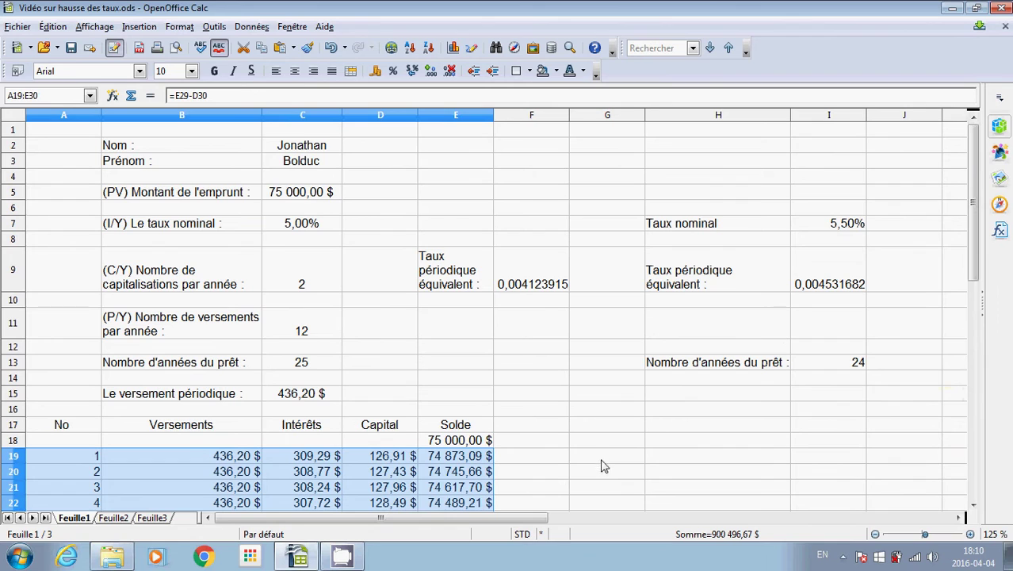
{"action": "left_click", "coordinate": [510, 373]}
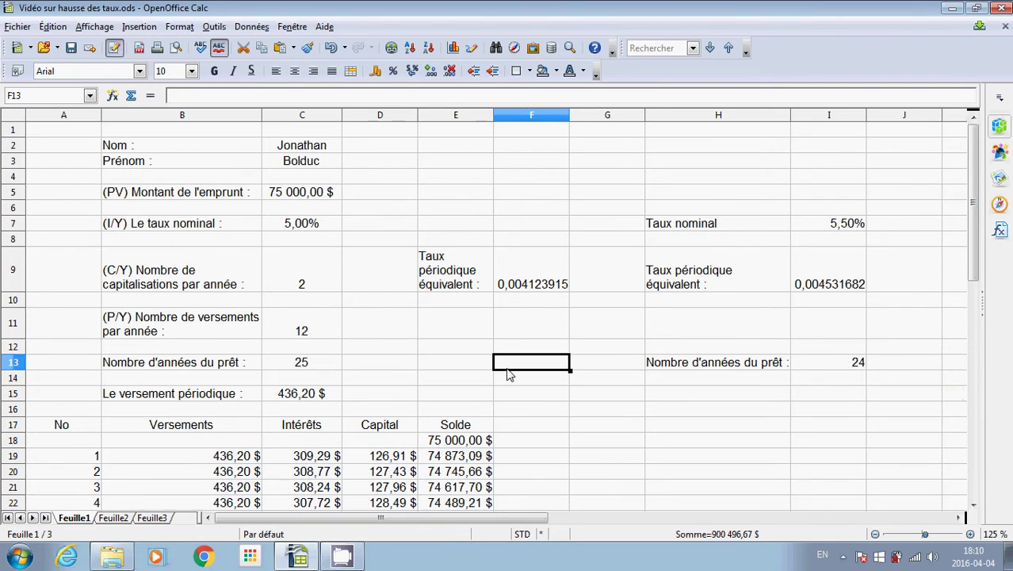
Copy the label "Le versement périodique :" from cell B15 to cell H15.
{"action": "left_click", "coordinate": [305, 397]}
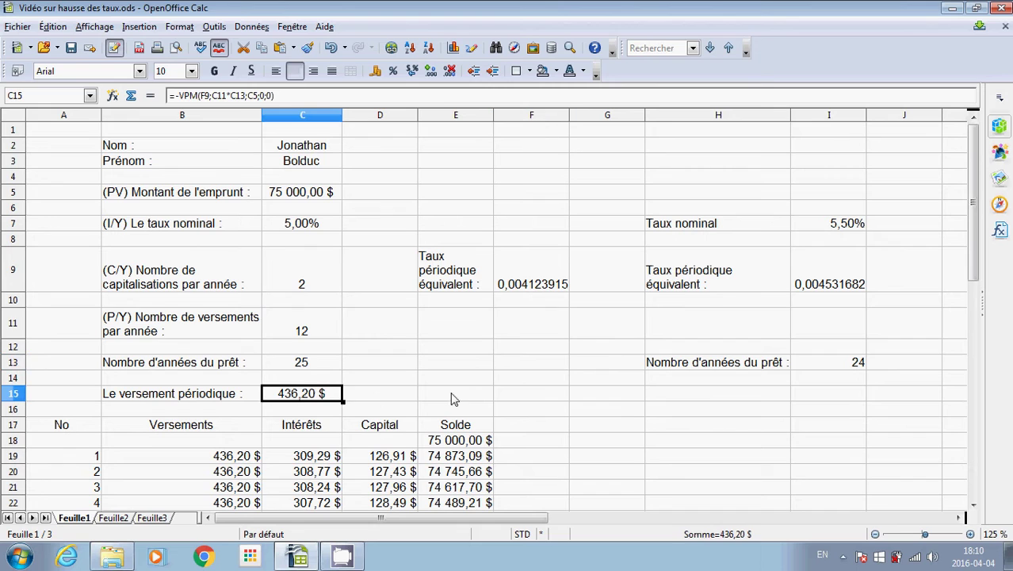
{"action": "left_click", "coordinate": [203, 398]}
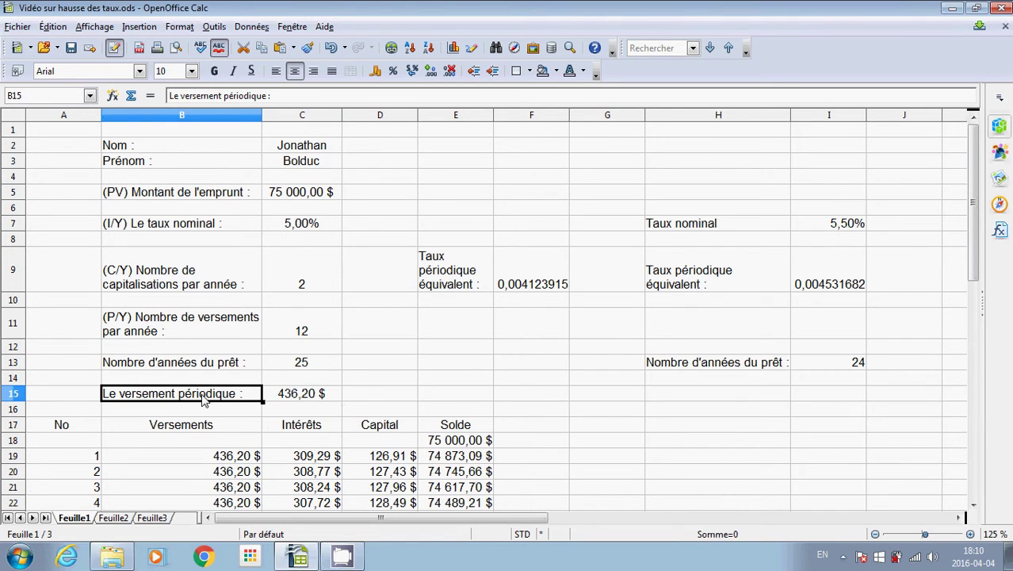
{"action": "left_click", "coordinate": [701, 397]}
{"action": "key", "text": "ctrl+v"}
{"action": "left_click", "coordinate": [873, 406]}
Copy the periodic payment formula text =-VPM(F9;C11*C13;C5;0;0) from C15 into cell I15.
{"action": "left_click", "coordinate": [822, 398]}
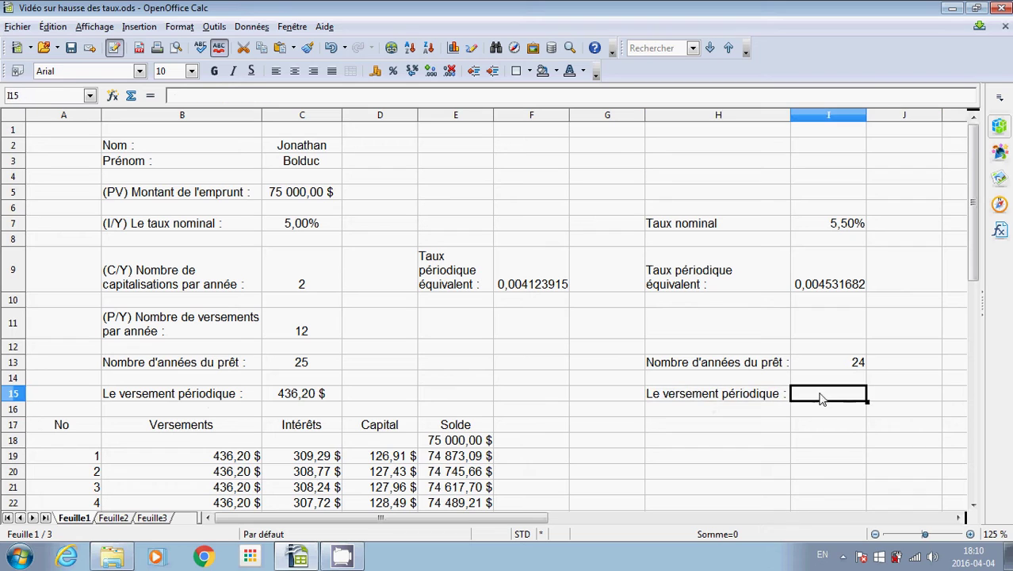
{"action": "left_click", "coordinate": [268, 399]}
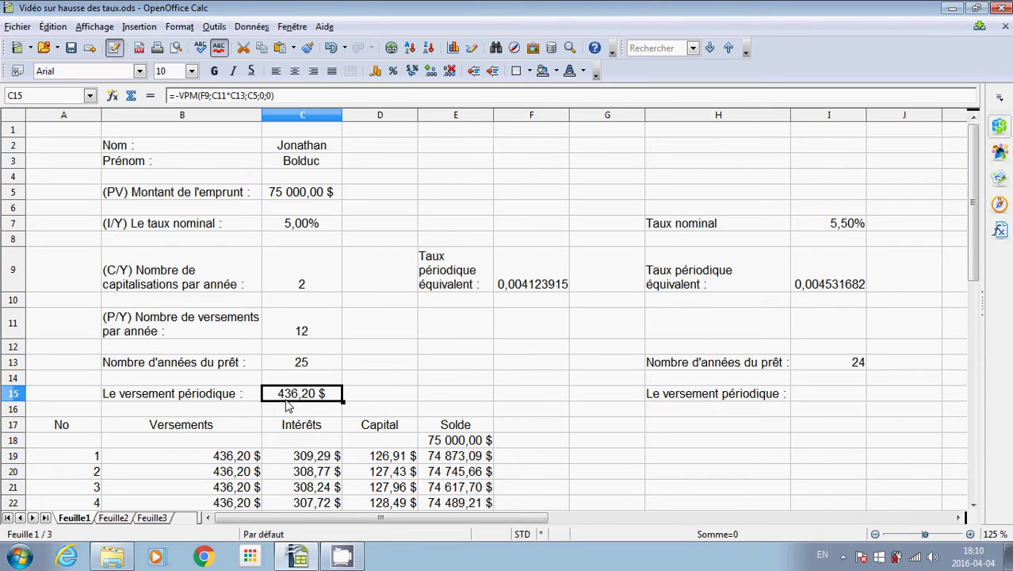
{"action": "triple_click", "coordinate": [287, 94]}
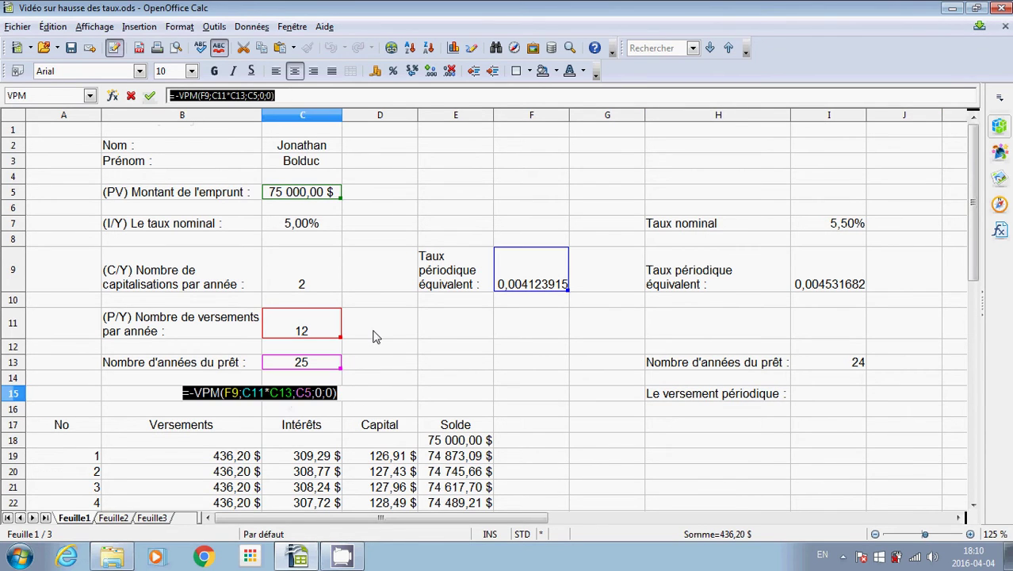
{"action": "left_click", "coordinate": [131, 95]}
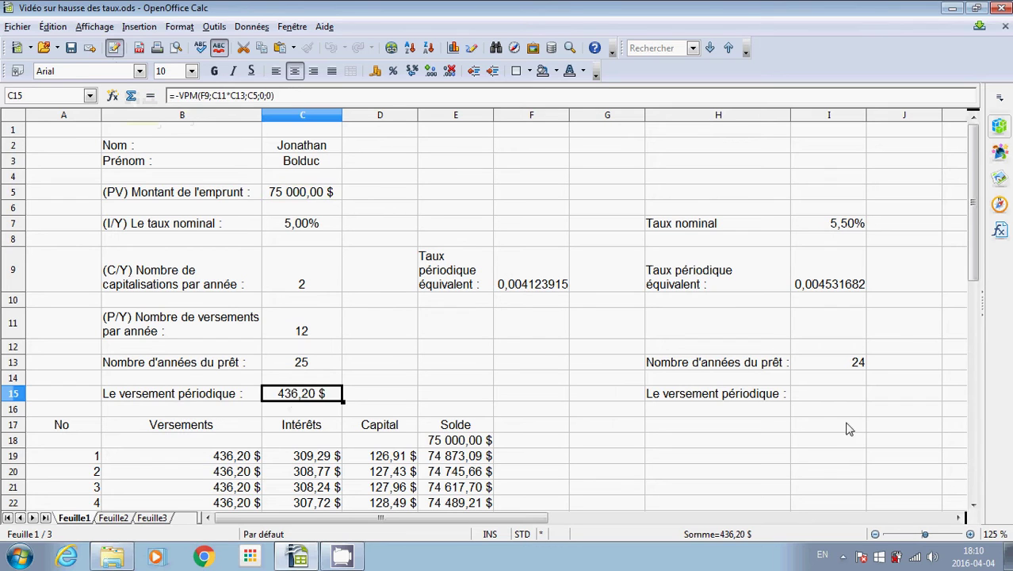
{"action": "left_click", "coordinate": [817, 402]}
{"action": "key", "text": "F2"}
{"action": "key", "text": "ctrl+v"}
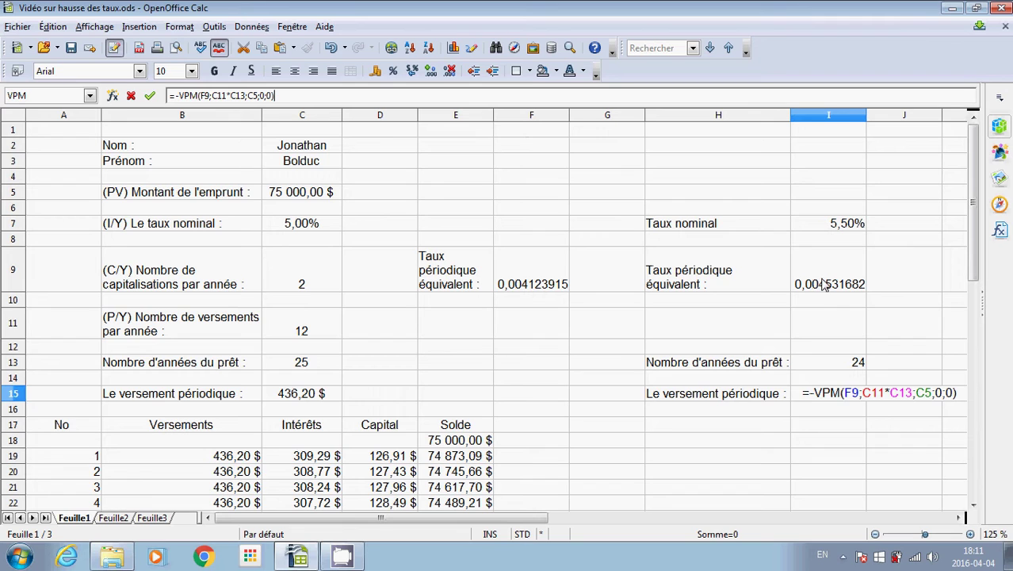
Point the rate in the I15 payment formula to I9 and its number of years to I13.
{"action": "double_click", "coordinate": [854, 392]}
{"action": "type", "text": "I9"}
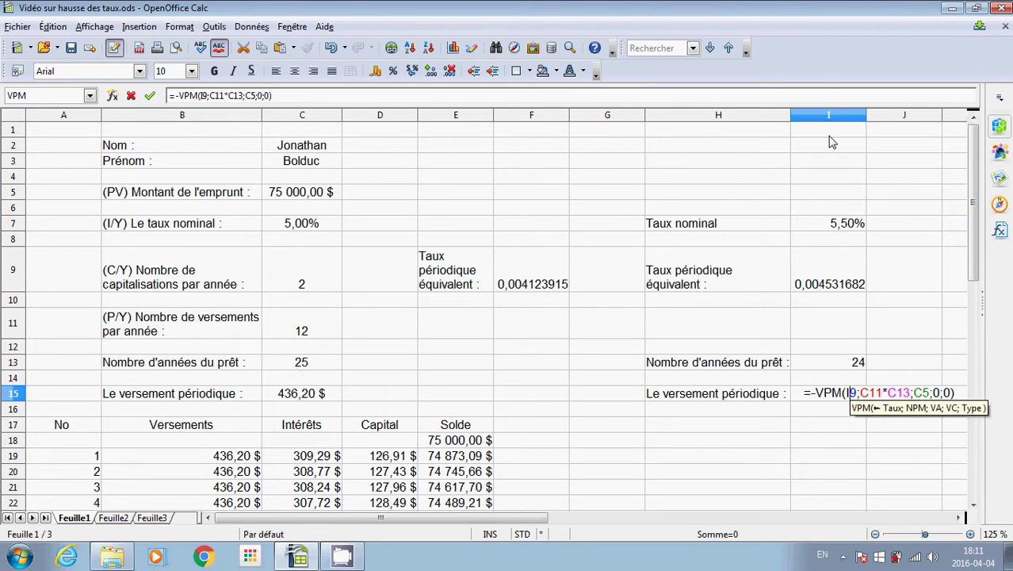
{"action": "left_click", "coordinate": [897, 393]}
{"action": "key", "text": "BackSpace"}
{"action": "type", "text": "I"}
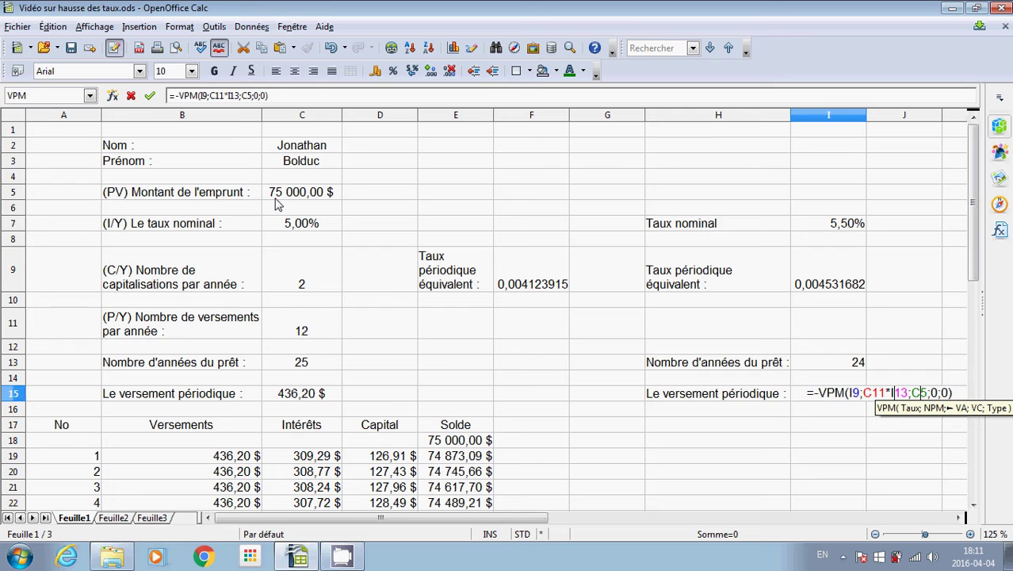
Replace the loan amount reference in the I15 formula with the remaining balance cell E30 and validate the formula.
{"action": "scroll", "coordinate": [448, 254], "scroll_direction": "down", "scroll_amount": 4}
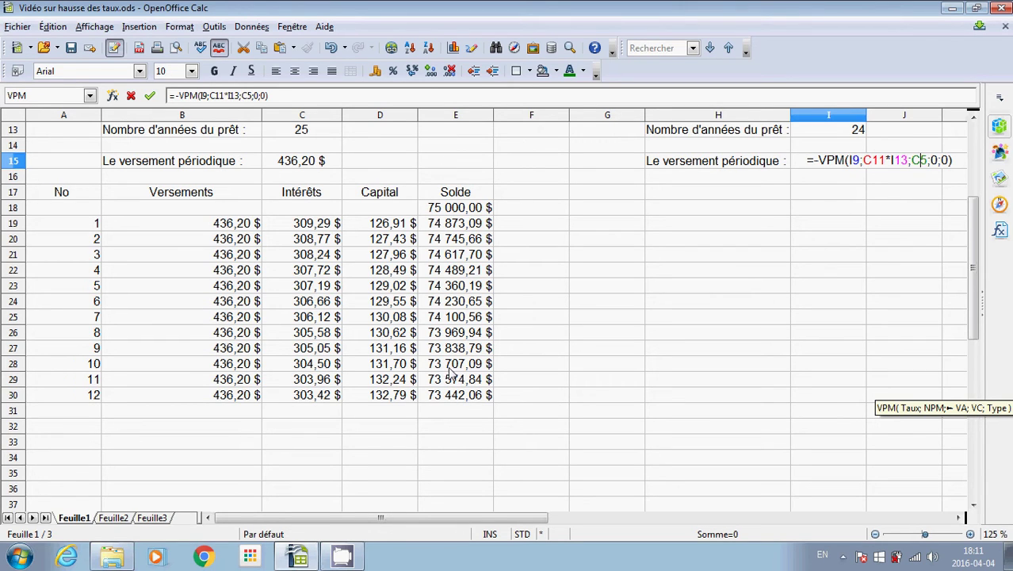
{"action": "key", "text": "BackSpace"}
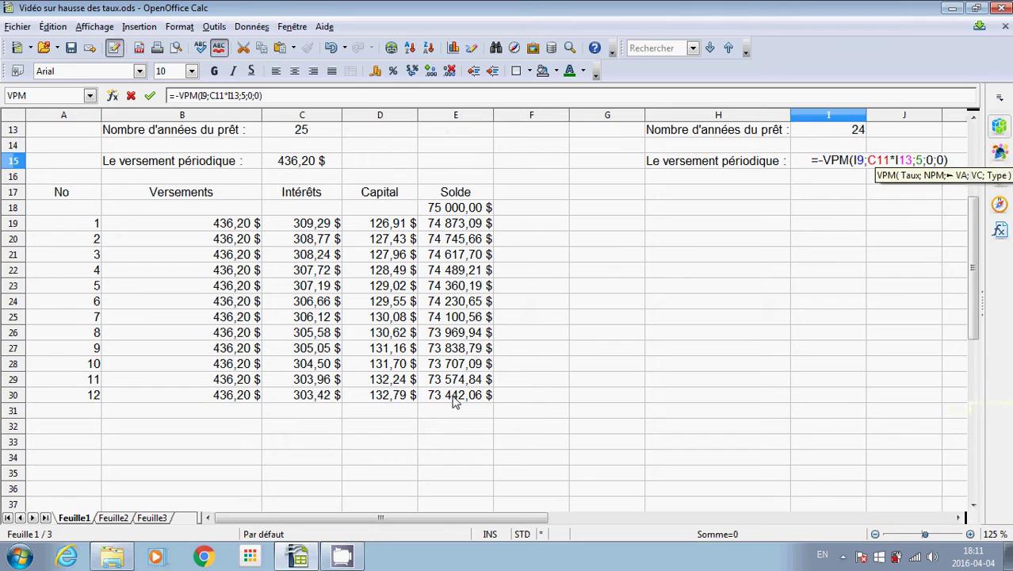
{"action": "key", "text": "Delete"}
{"action": "type", "text": "E30"}
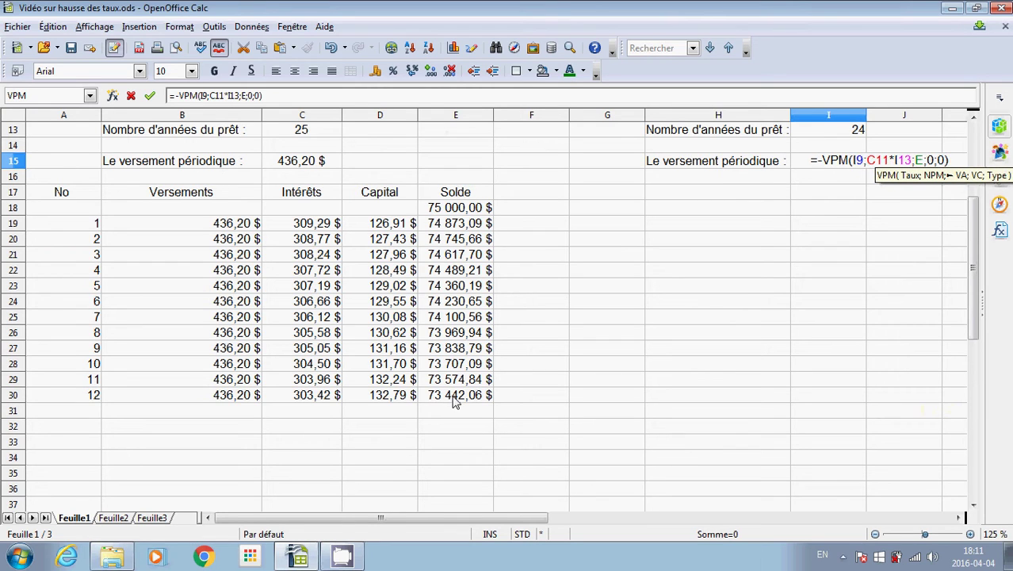
{"action": "left_click", "coordinate": [150, 95]}
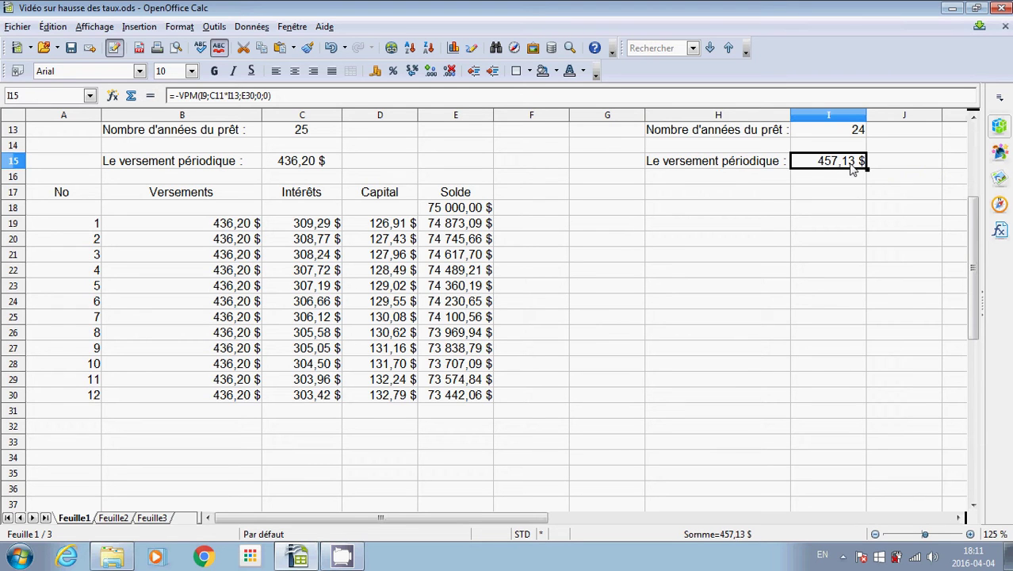
Examine the new payment formula in I15 against the rate, term and remaining balance cells it references.
{"action": "scroll", "coordinate": [838, 256], "scroll_direction": "up", "scroll_amount": 4}
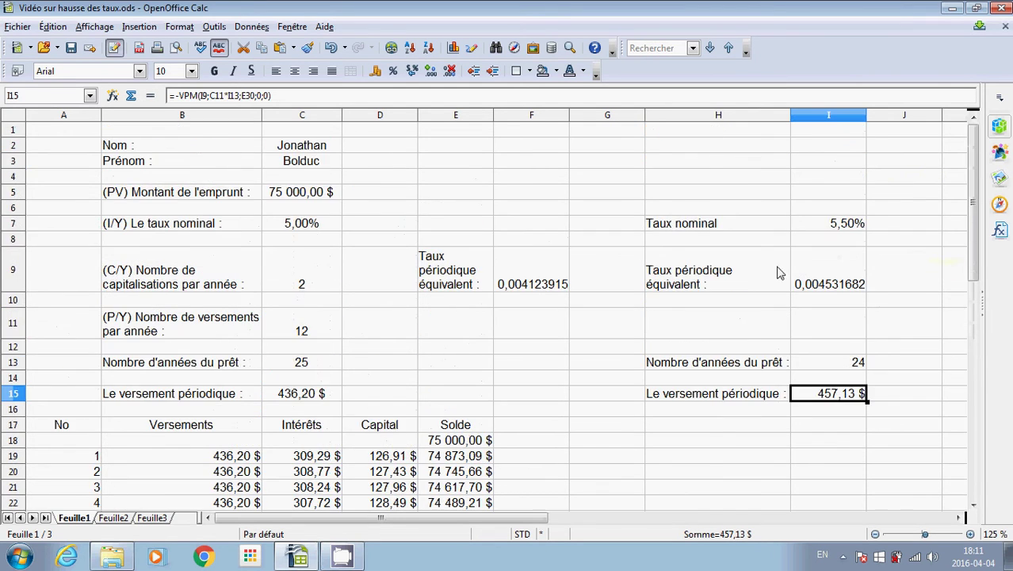
{"action": "left_click", "coordinate": [623, 163]}
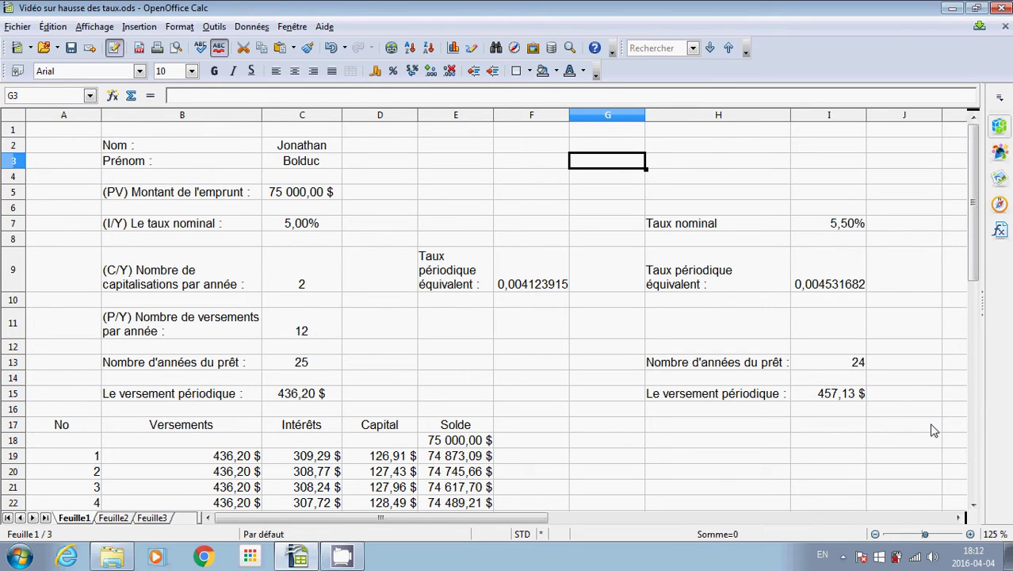
{"action": "left_click", "coordinate": [847, 394]}
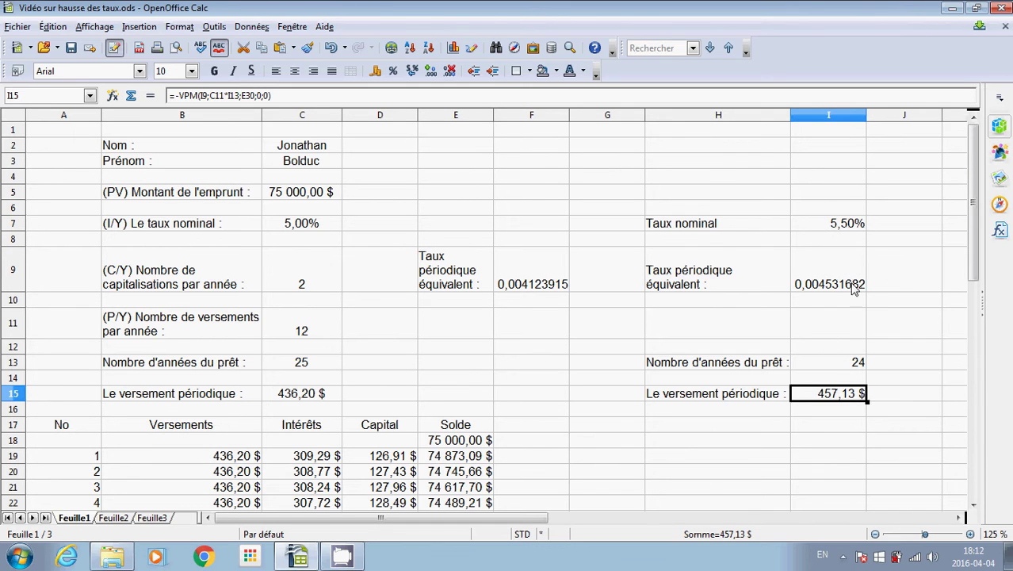
{"action": "scroll", "coordinate": [842, 359], "scroll_direction": "down", "scroll_amount": 2}
{"action": "left_click", "coordinate": [678, 333]}
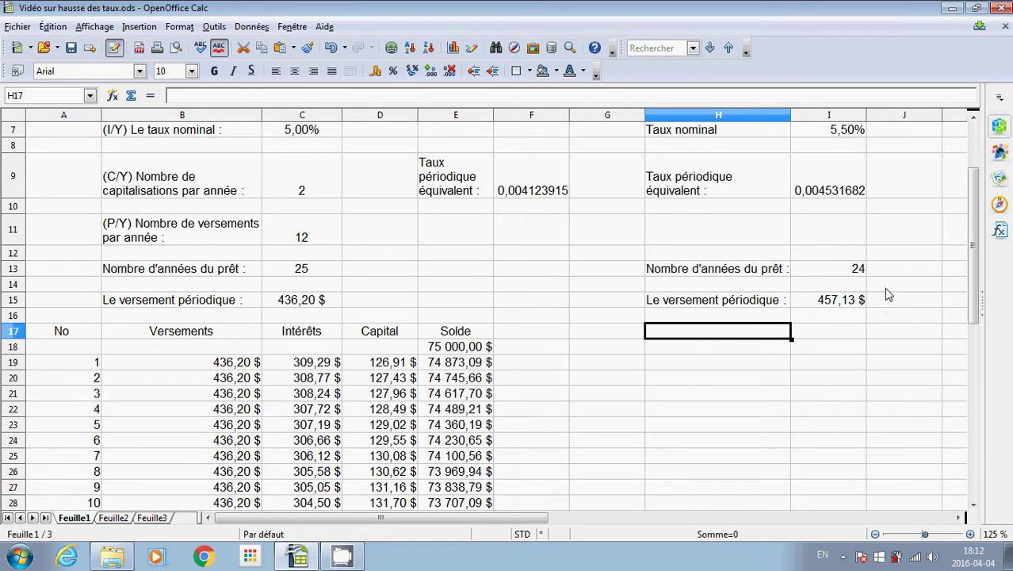
{"action": "left_click", "coordinate": [853, 300]}
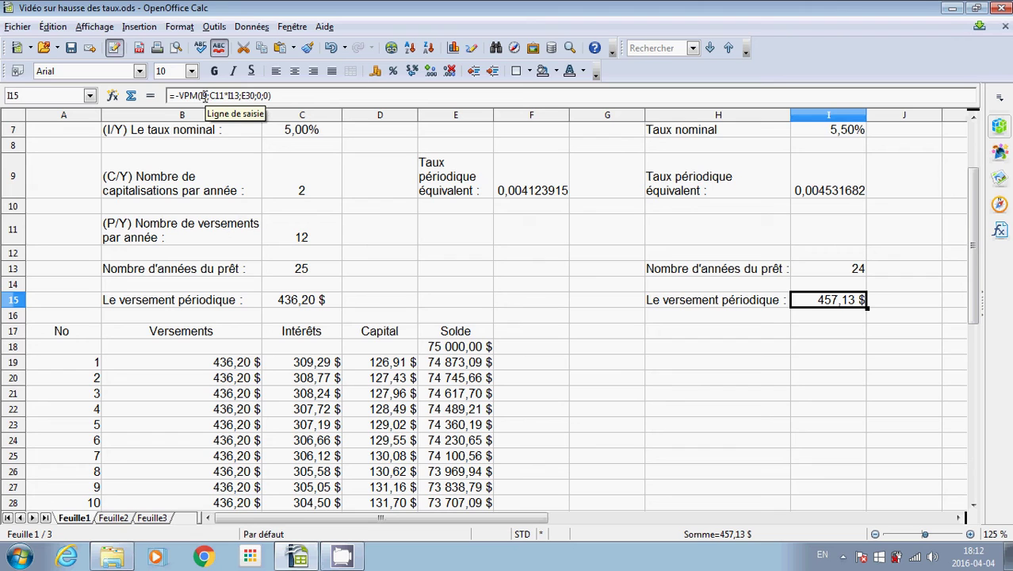
{"action": "scroll", "coordinate": [816, 142], "scroll_direction": "up", "scroll_amount": 1}
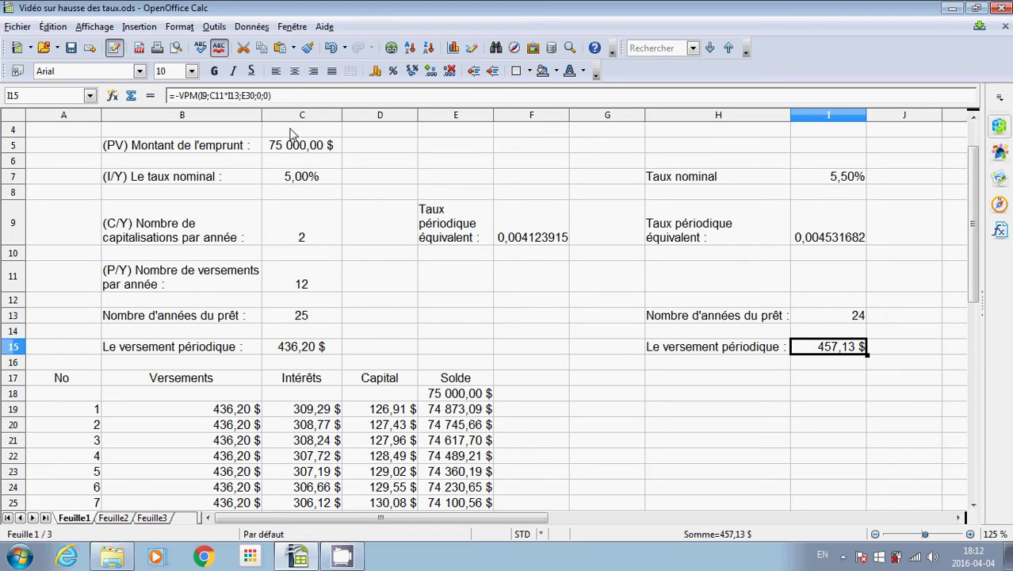
{"action": "scroll", "coordinate": [480, 305], "scroll_direction": "down", "scroll_amount": 4}
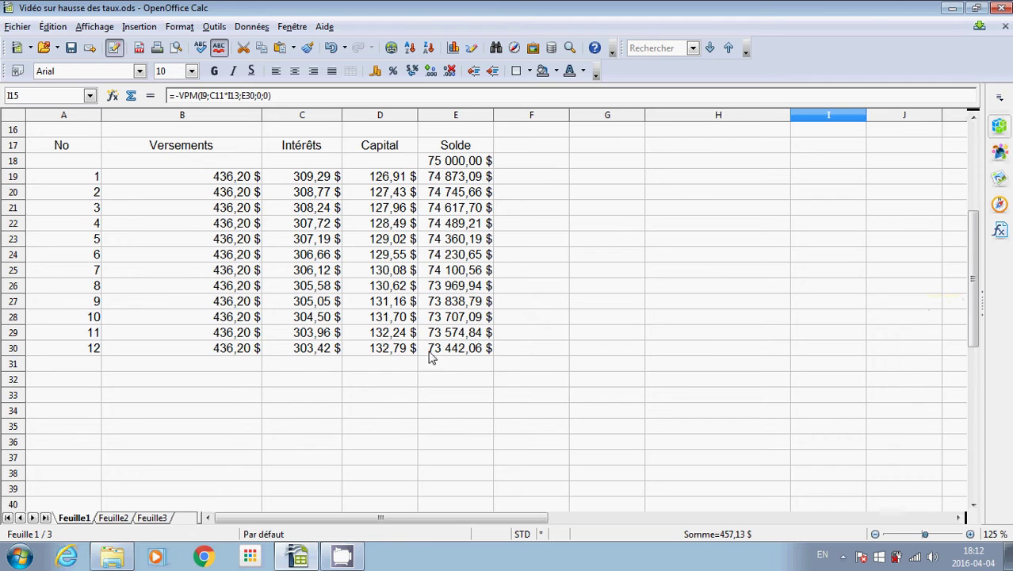
{"action": "scroll", "coordinate": [567, 342], "scroll_direction": "up", "scroll_amount": 4}
{"action": "left_click", "coordinate": [585, 424]}
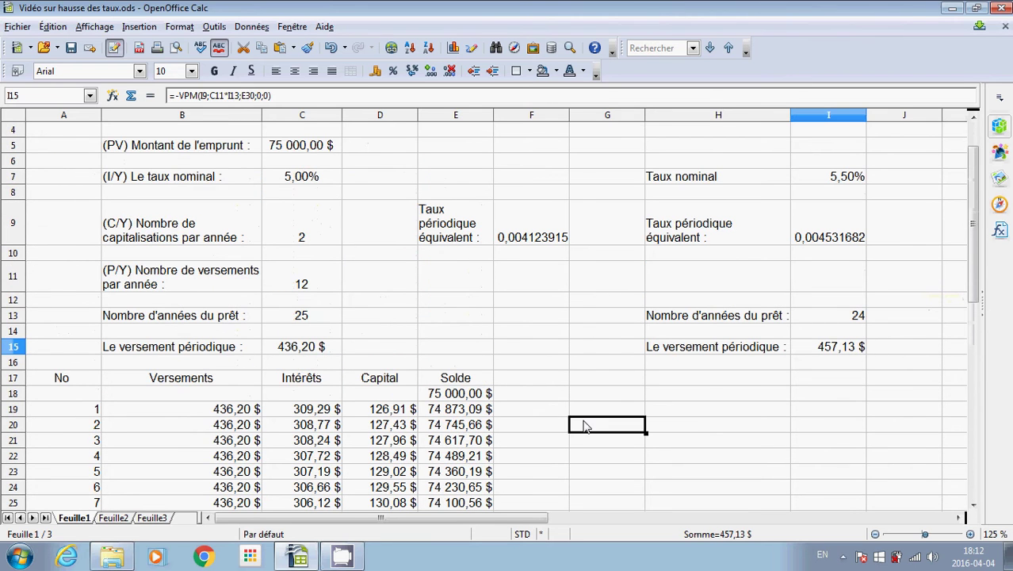
Copy the amortization table headers from A17:E17 to the row starting at H17.
{"action": "scroll", "coordinate": [676, 420], "scroll_direction": "down", "scroll_amount": 2}
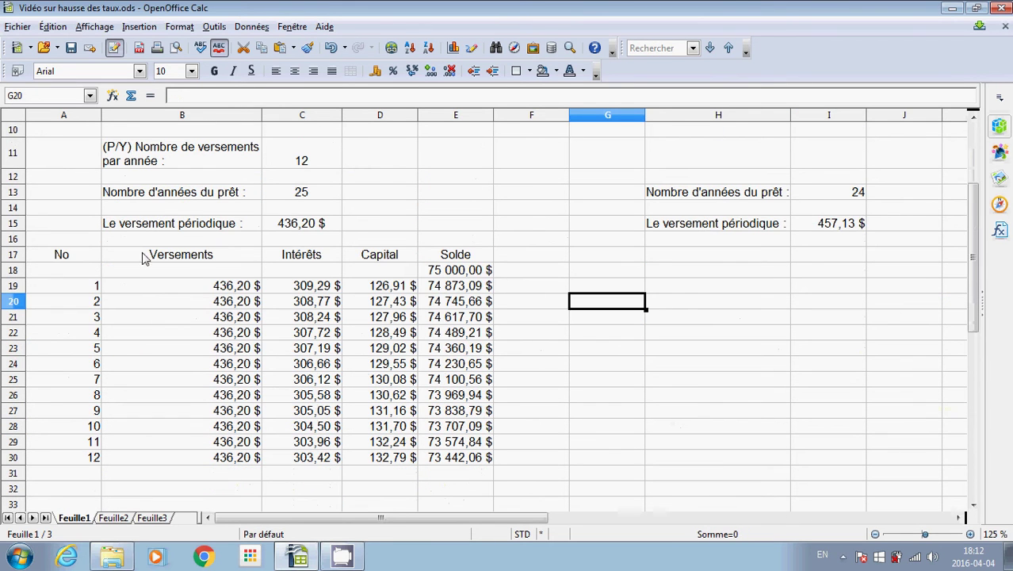
{"action": "left_click_drag", "start_coordinate": [84, 255], "coordinate": [437, 261]}
{"action": "key", "text": "ctrl+c"}
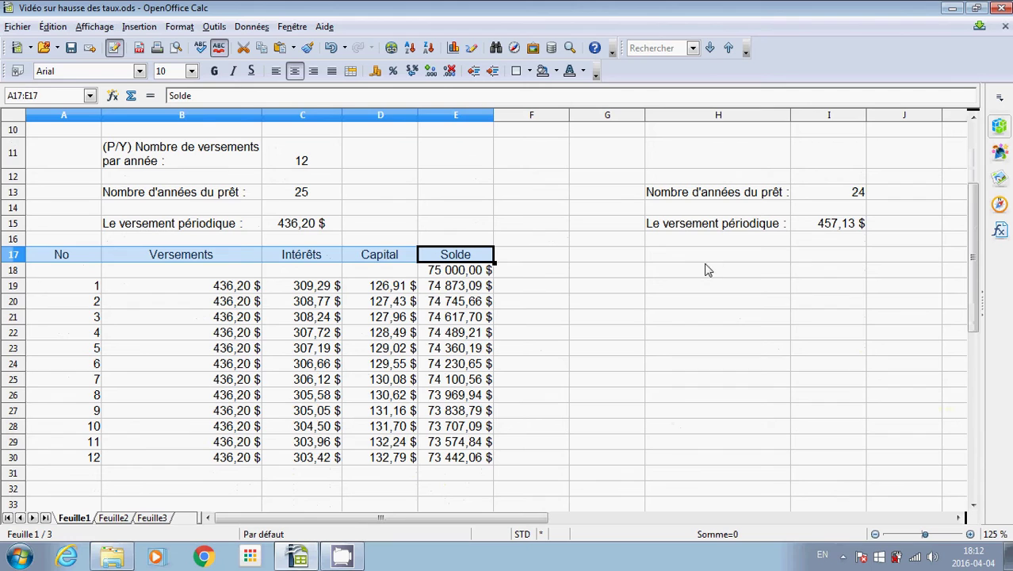
{"action": "left_click", "coordinate": [674, 254]}
{"action": "key", "text": "ctrl+v"}
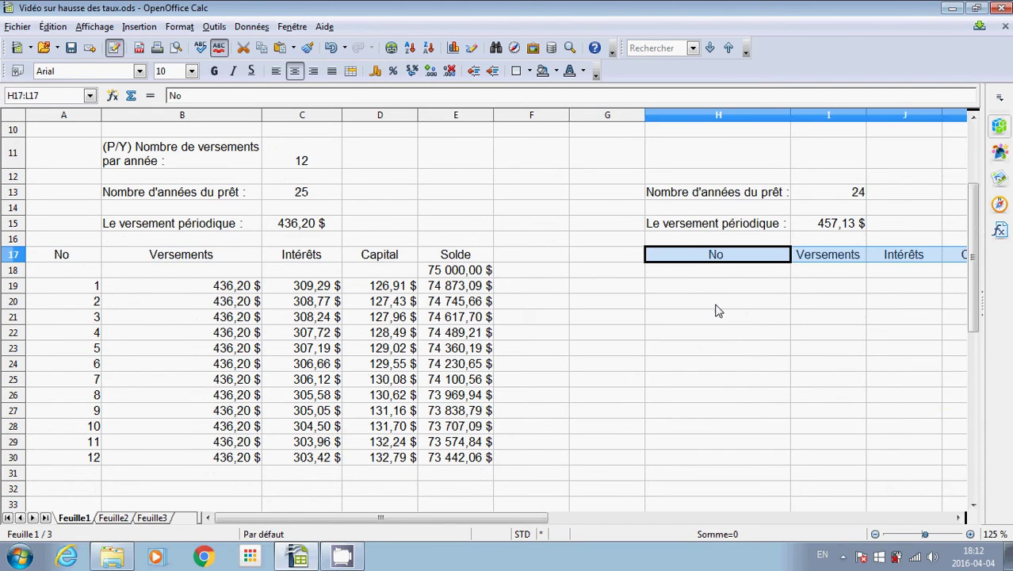
Number the payments 13 to 24 in H19:H30, entering 13 in H19 and filling =H19+1 down from H20.
{"action": "left_click", "coordinate": [716, 305]}
{"action": "left_click", "coordinate": [696, 288]}
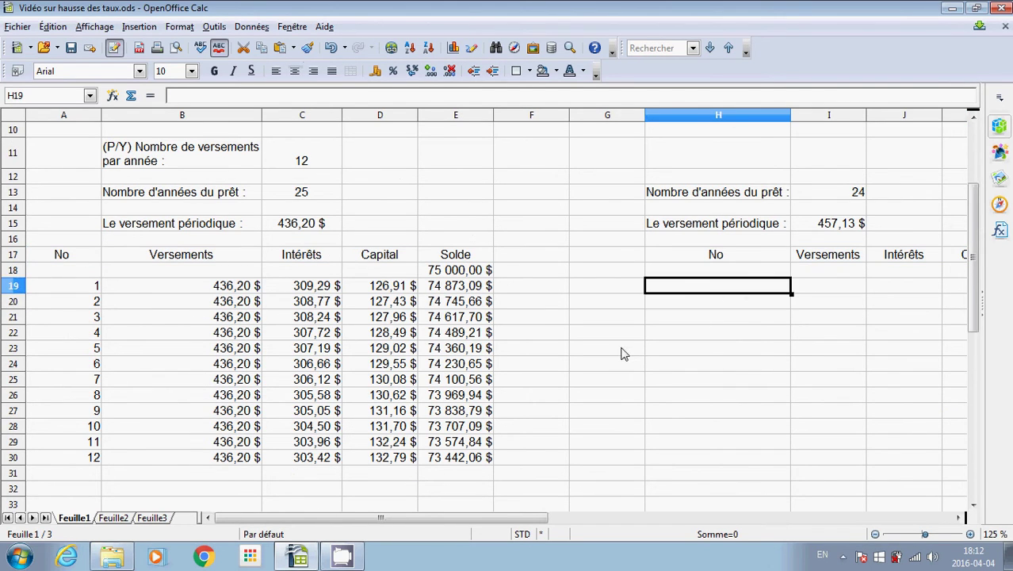
{"action": "type", "text": "13"}
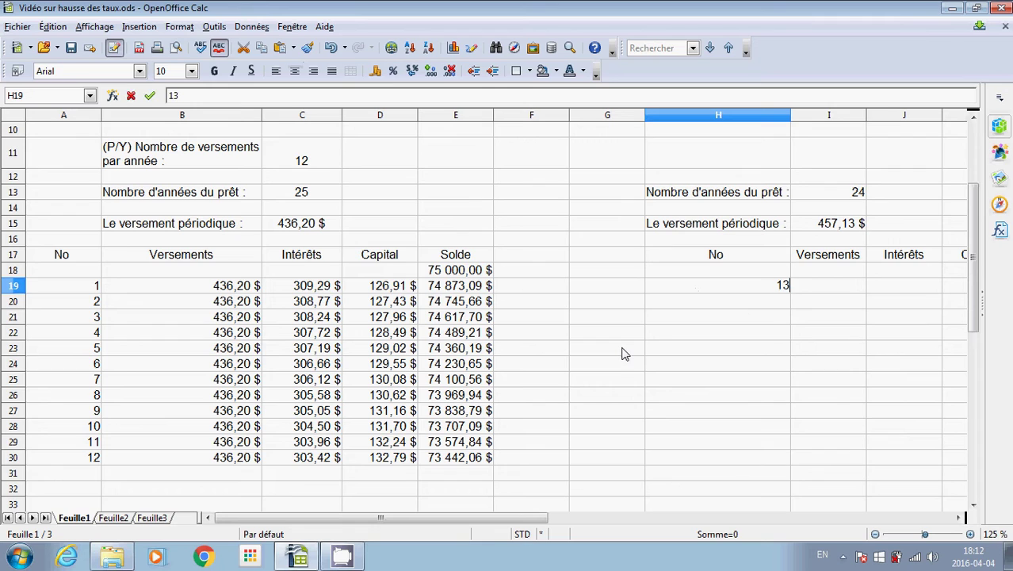
{"action": "left_click", "coordinate": [769, 309]}
{"action": "type", "text": "="}
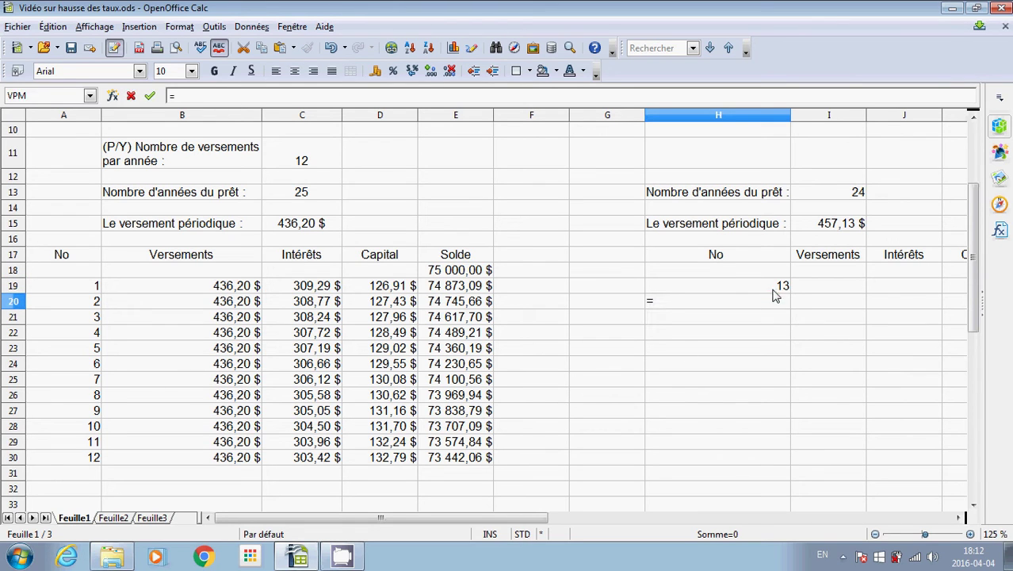
{"action": "left_click", "coordinate": [774, 291]}
{"action": "type", "text": "+1"}
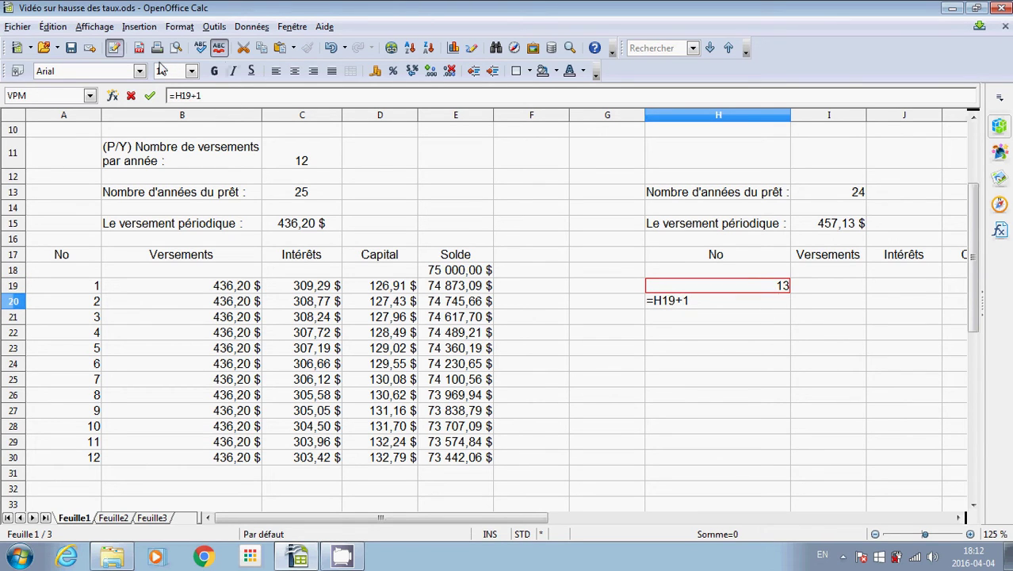
{"action": "left_click", "coordinate": [149, 95]}
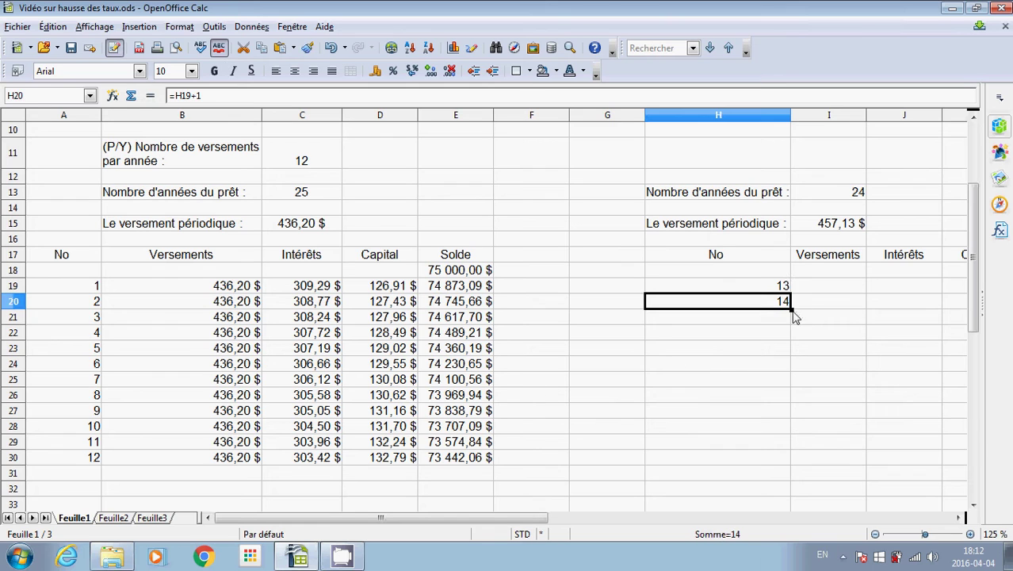
{"action": "left_click_drag", "start_coordinate": [792, 311], "coordinate": [791, 463]}
{"action": "left_click", "coordinate": [575, 403]}
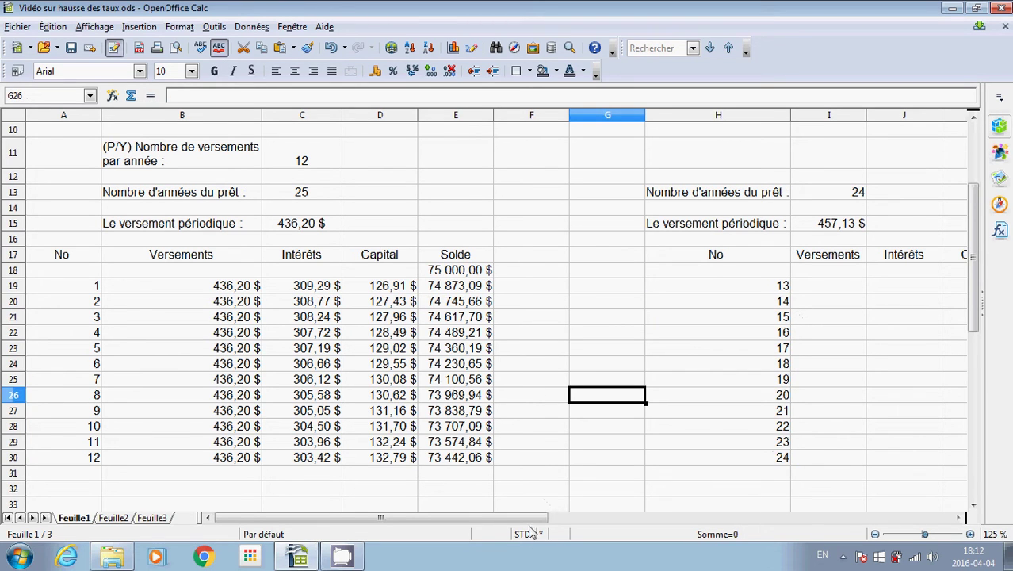
Enter the first new payment in I19 with the absolute reference =$I$15.
{"action": "left_click_drag", "start_coordinate": [529, 518], "coordinate": [609, 518]}
{"action": "left_click", "coordinate": [506, 289]}
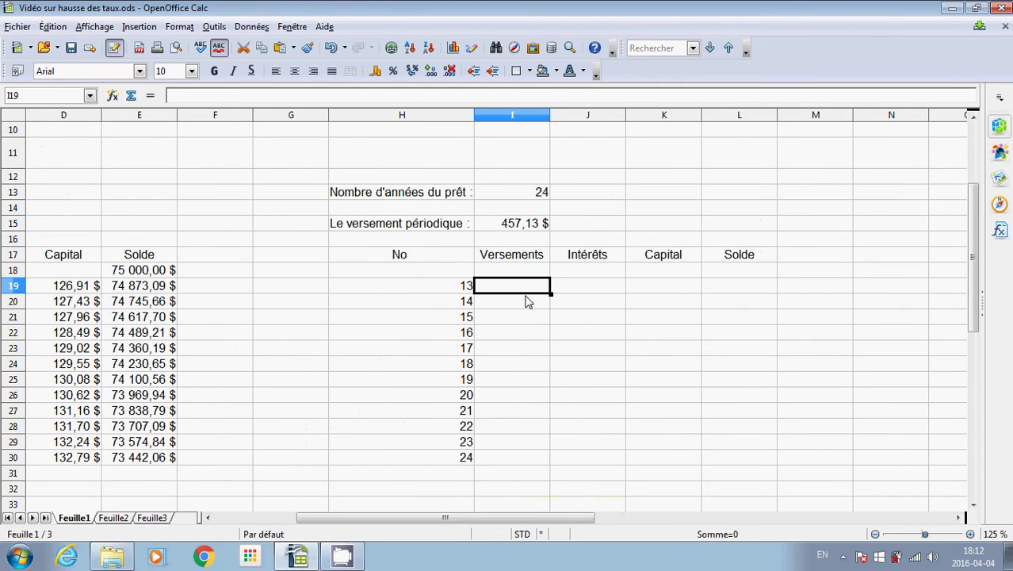
{"action": "type", "text": "="}
{"action": "left_click", "coordinate": [521, 225]}
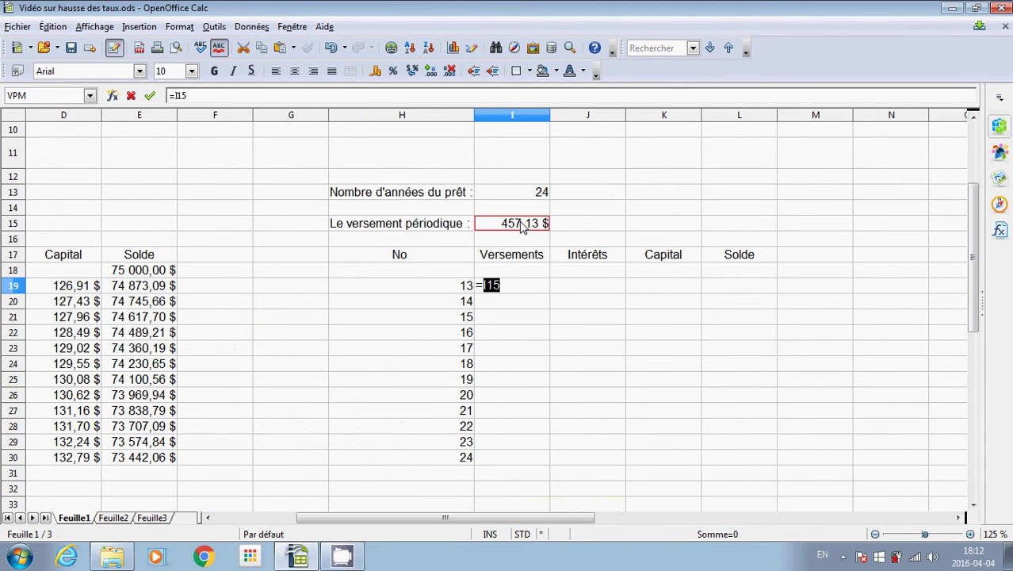
{"action": "left_click", "coordinate": [173, 96]}
{"action": "type", "text": "$"}
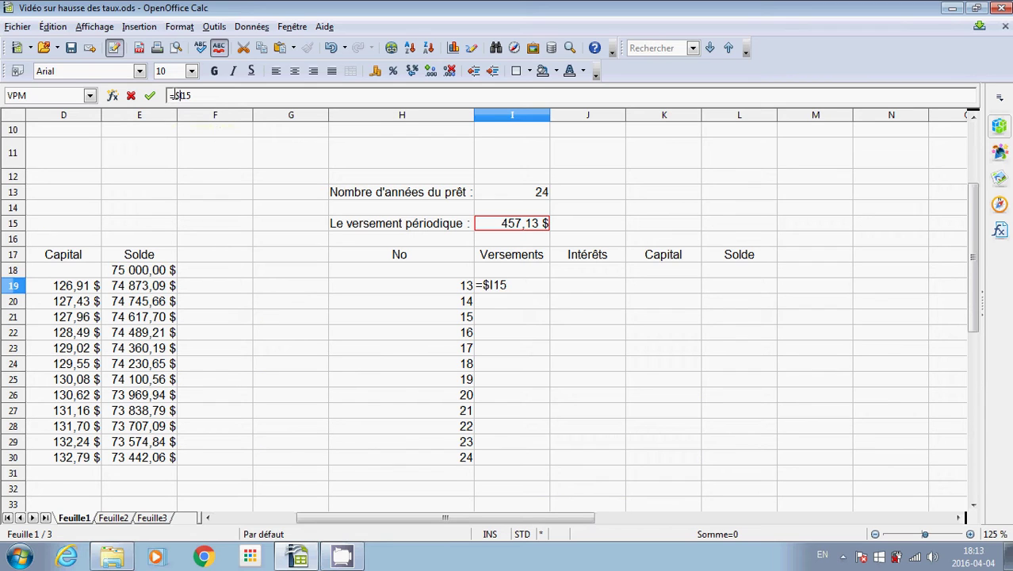
{"action": "key", "text": "Right"}
{"action": "type", "text": "$"}
{"action": "left_click", "coordinate": [150, 95]}
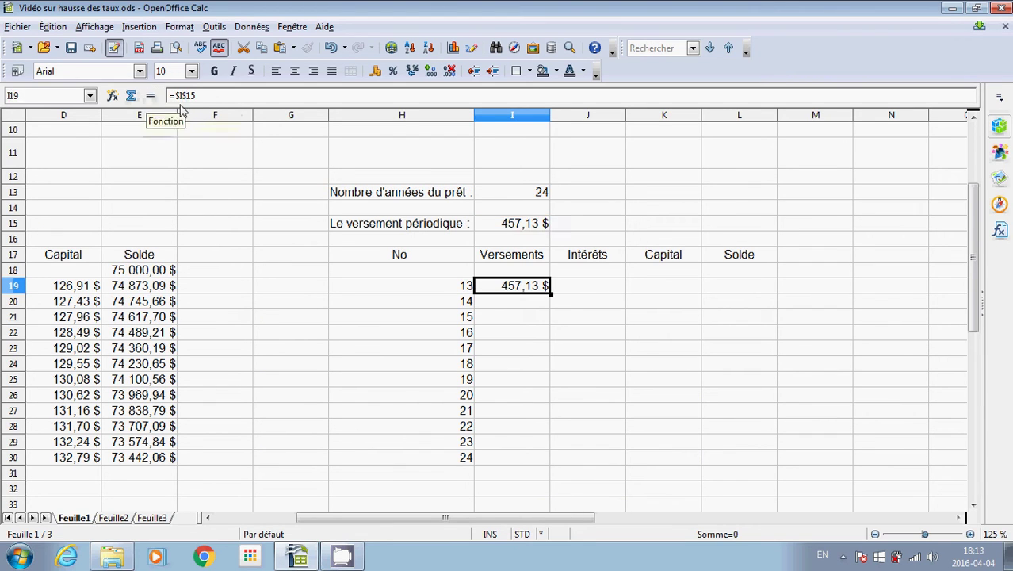
Fill the payment formula from I19 down to I30.
{"action": "left_click", "coordinate": [553, 290]}
{"action": "left_click", "coordinate": [541, 287]}
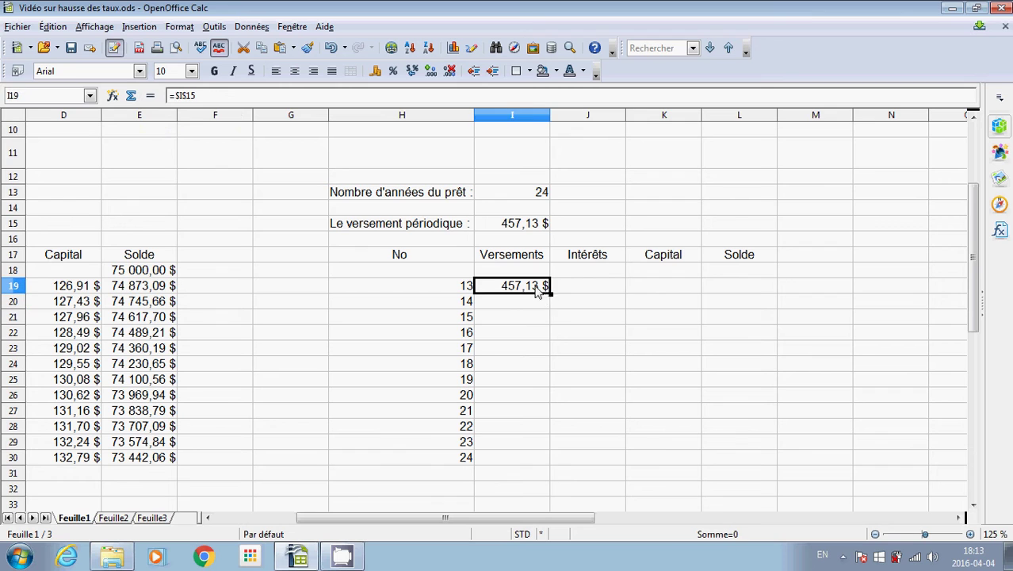
{"action": "left_click_drag", "start_coordinate": [550, 293], "coordinate": [555, 468]}
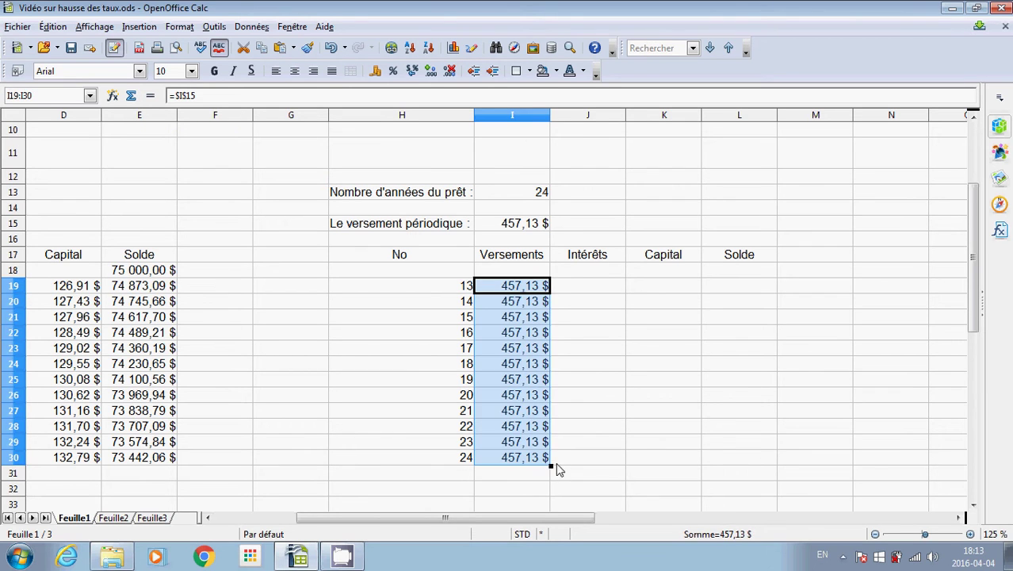
{"action": "left_click", "coordinate": [622, 402]}
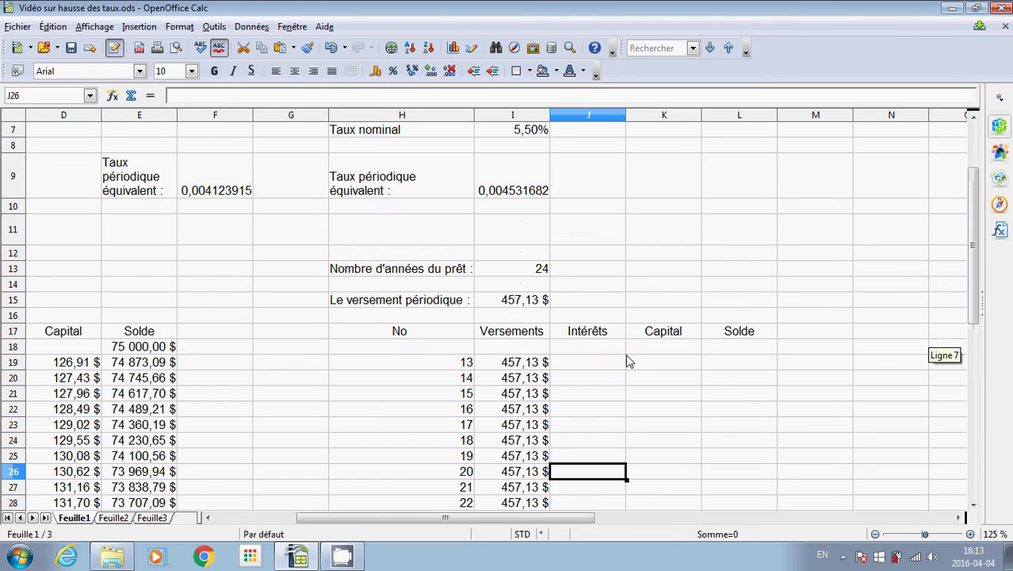
Set the opening balance of the second amortization table in L18 with the formula =E30.
{"action": "scroll", "coordinate": [622, 372], "scroll_direction": "up", "scroll_amount": 1}
{"action": "scroll", "coordinate": [622, 367], "scroll_direction": "up", "scroll_amount": 1}
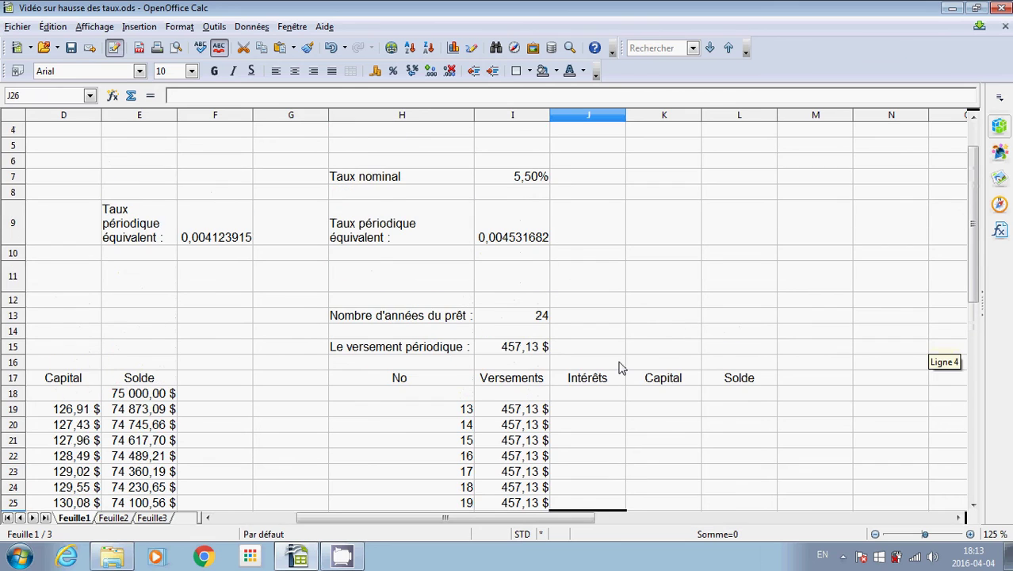
{"action": "scroll", "coordinate": [621, 367], "scroll_direction": "down", "scroll_amount": 1}
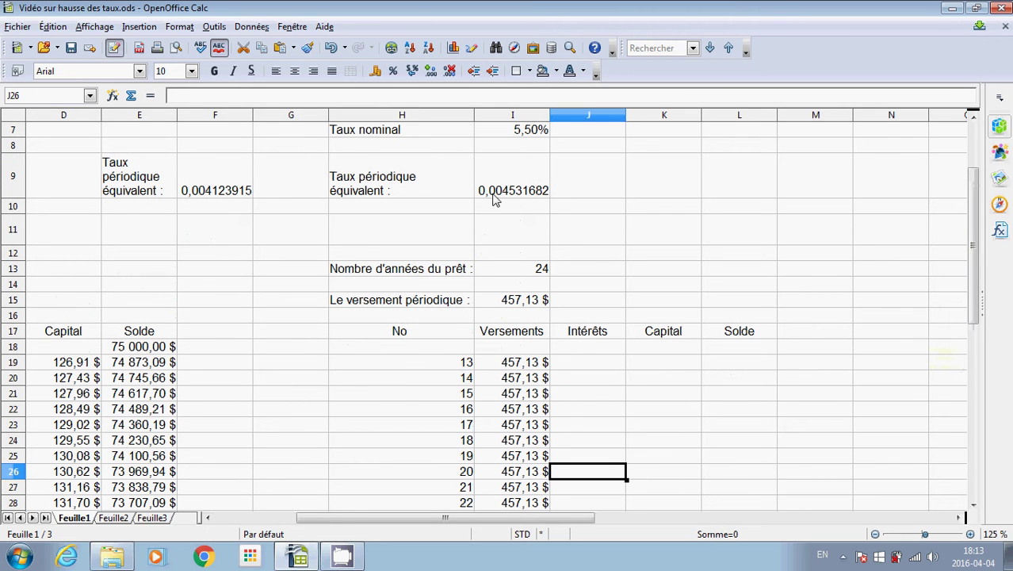
{"action": "left_click", "coordinate": [728, 368]}
{"action": "scroll", "coordinate": [285, 444], "scroll_direction": "down", "scroll_amount": 1}
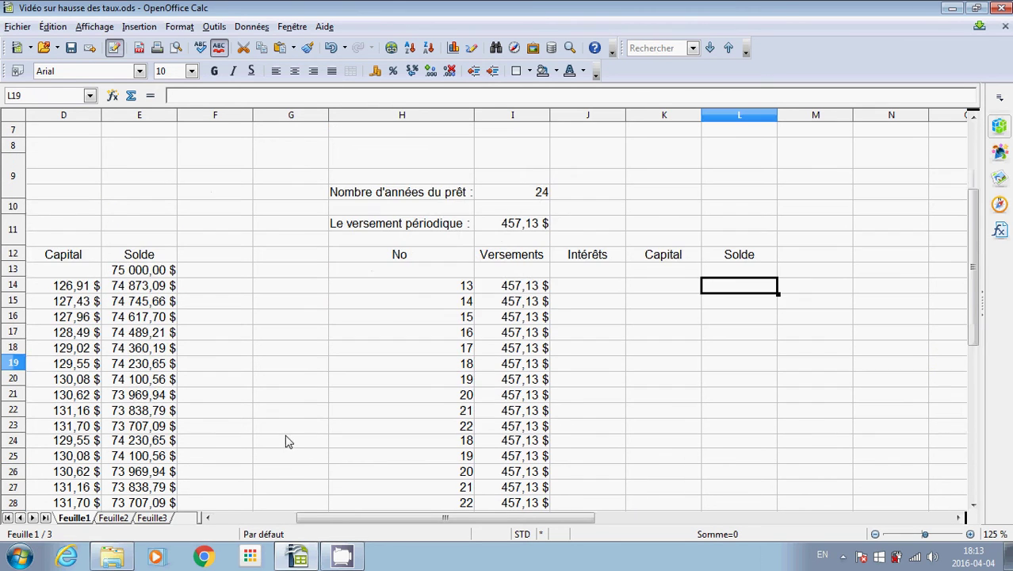
{"action": "left_click", "coordinate": [157, 459]}
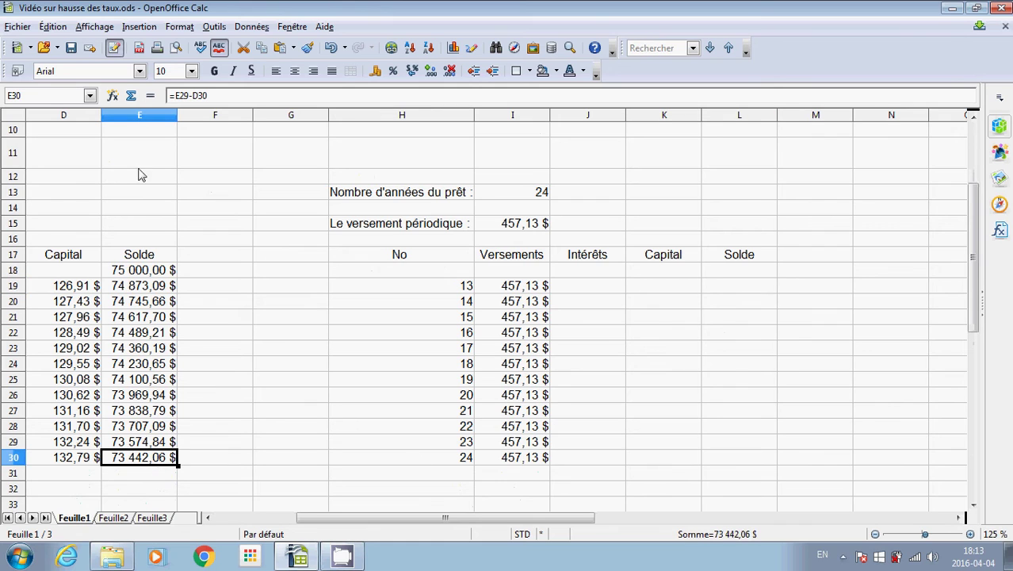
{"action": "left_click", "coordinate": [743, 272]}
{"action": "type", "text": "="}
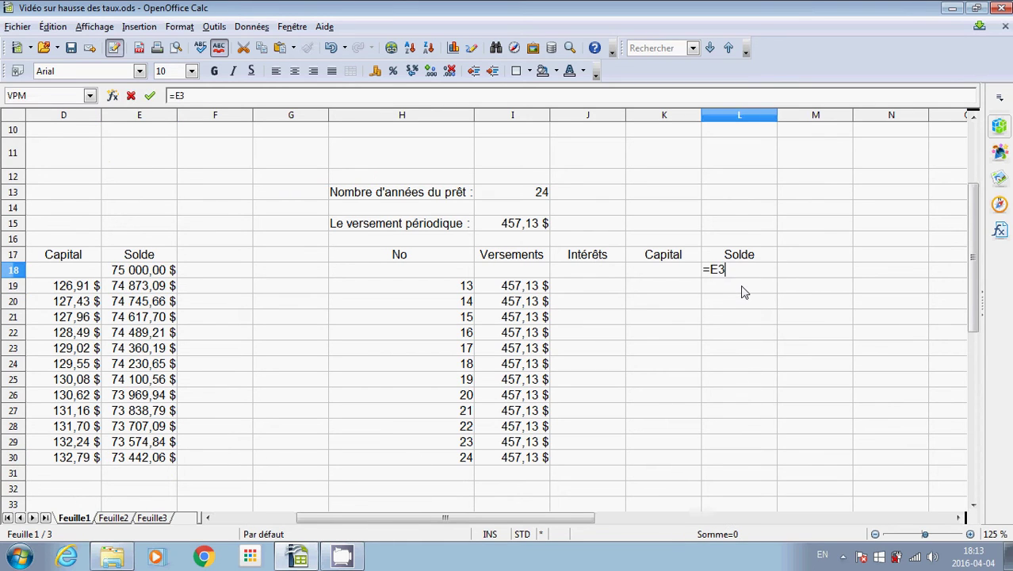
{"action": "left_click", "coordinate": [150, 95]}
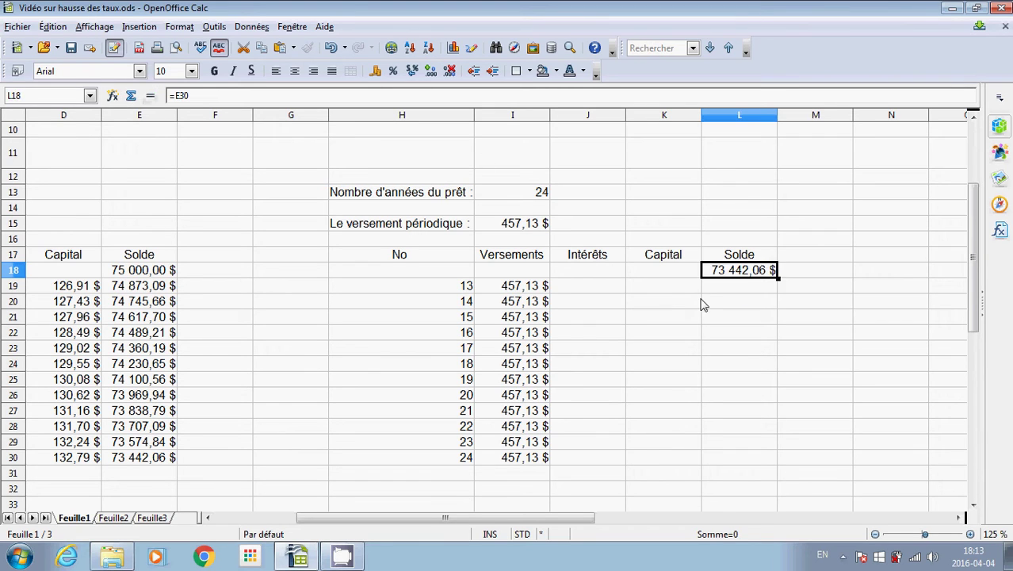
{"action": "left_click", "coordinate": [831, 212]}
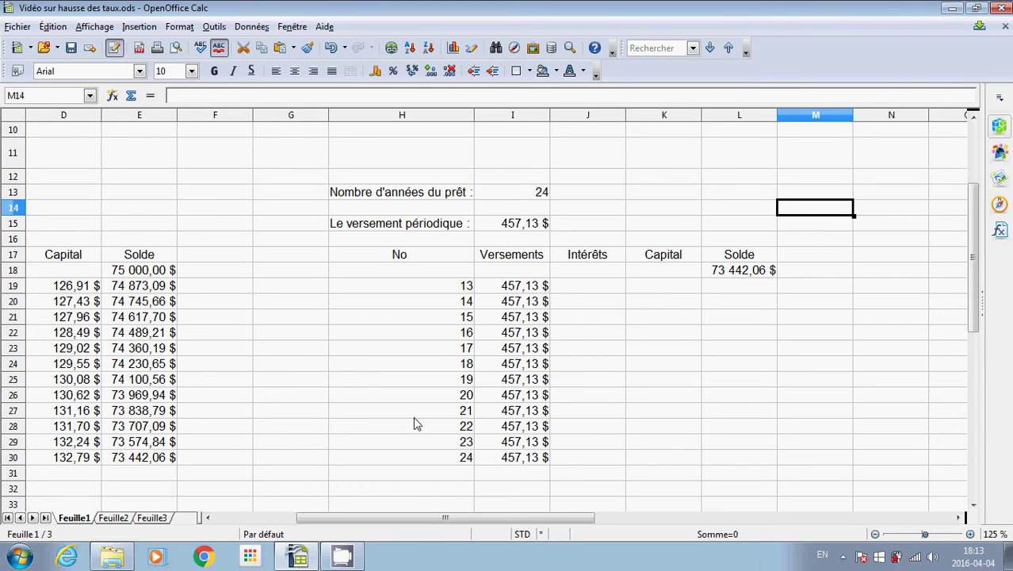
{"action": "left_click", "coordinate": [761, 274]}
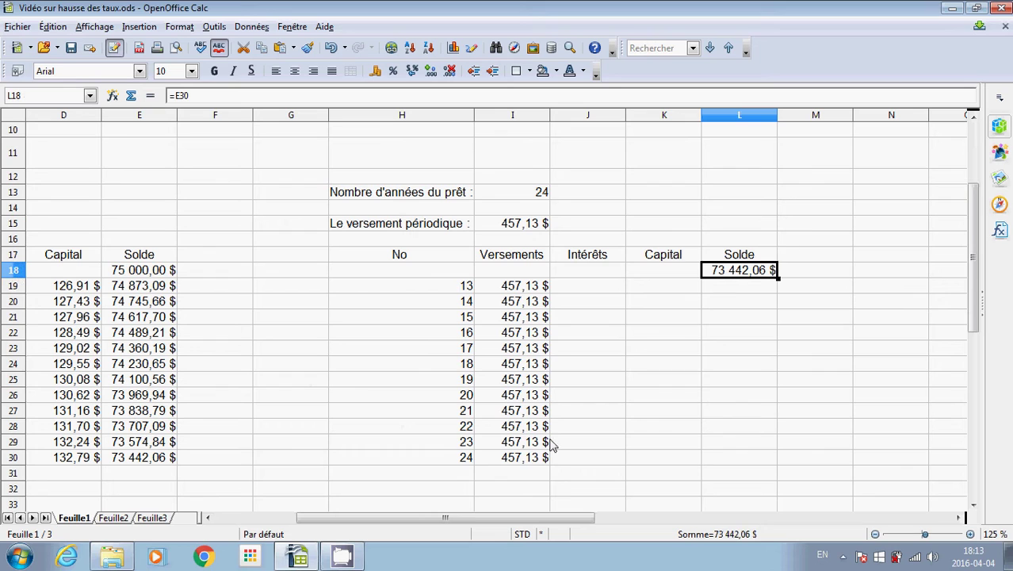
Enter the interest for payment 13 in J19 as =$I$9*L18, keeping the periodic rate reference absolute.
{"action": "left_click", "coordinate": [593, 287]}
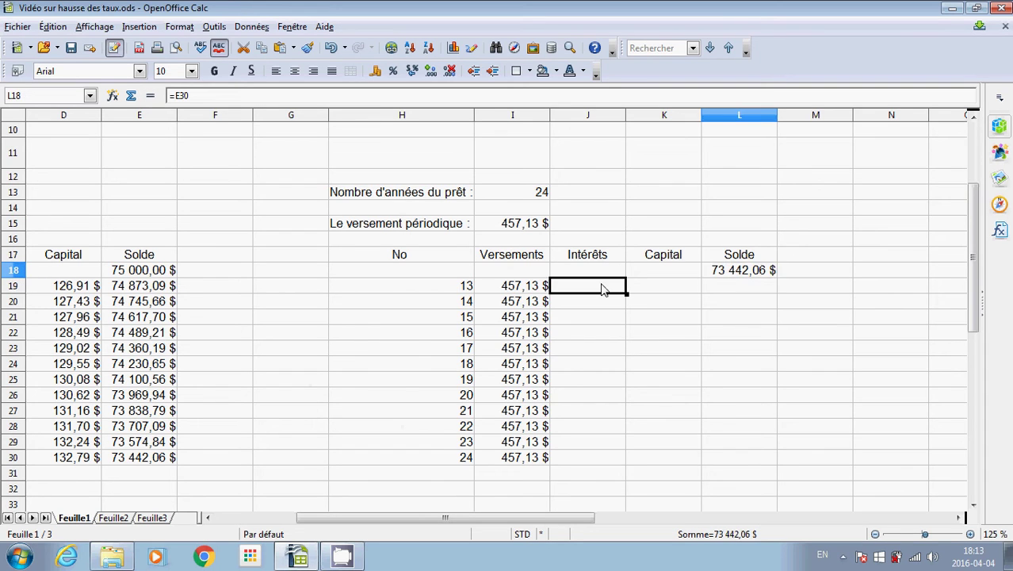
{"action": "scroll", "coordinate": [600, 290], "scroll_direction": "up", "scroll_amount": 2}
{"action": "type", "text": "="}
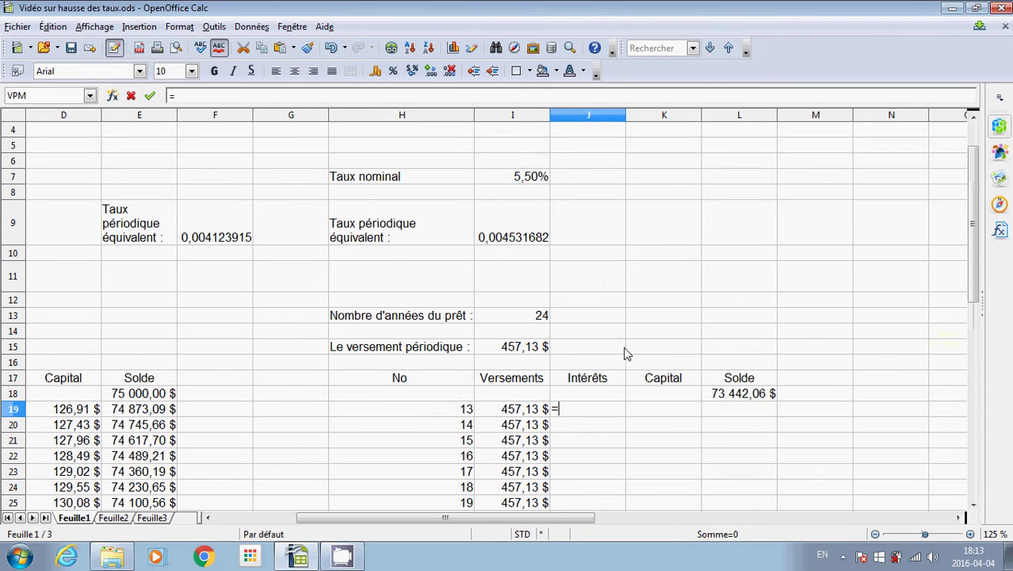
{"action": "left_click", "coordinate": [523, 228]}
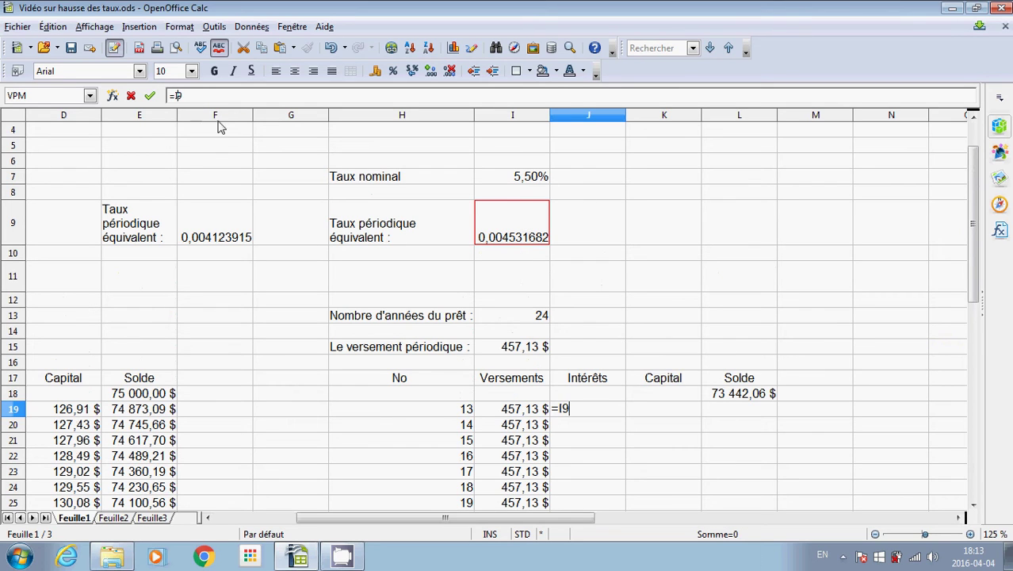
{"action": "key", "text": "Left"}
{"action": "type", "text": "$"}
{"action": "left_click", "coordinate": [173, 95]}
{"action": "type", "text": "$"}
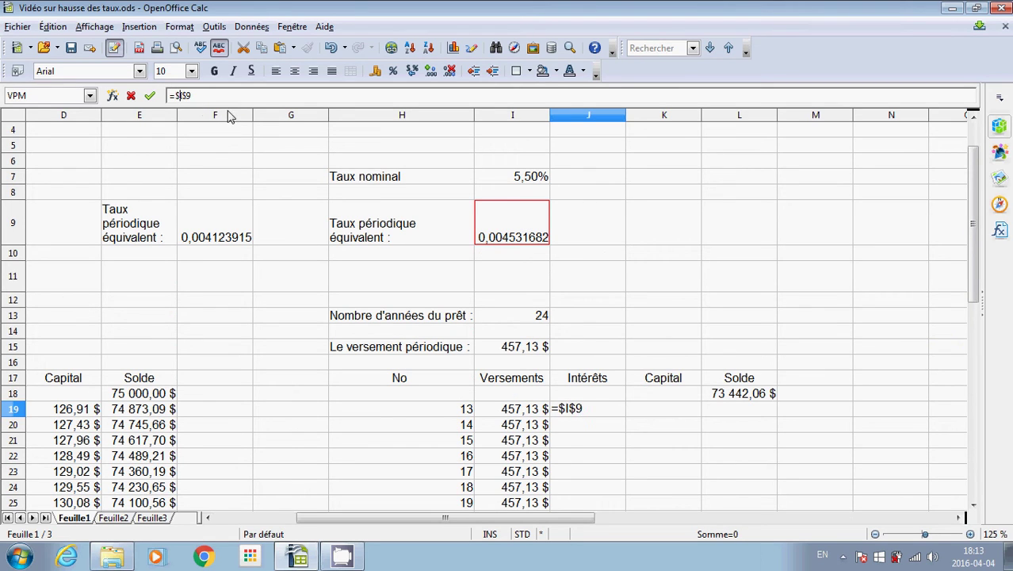
{"action": "left_click", "coordinate": [208, 96]}
{"action": "type", "text": "8"}
{"action": "left_click", "coordinate": [739, 393]}
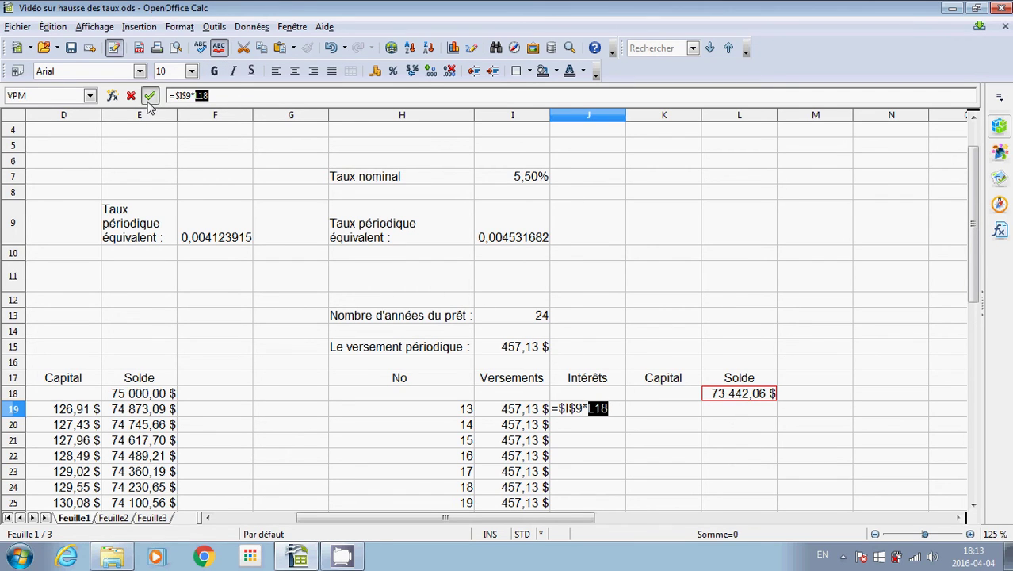
{"action": "left_click", "coordinate": [150, 95]}
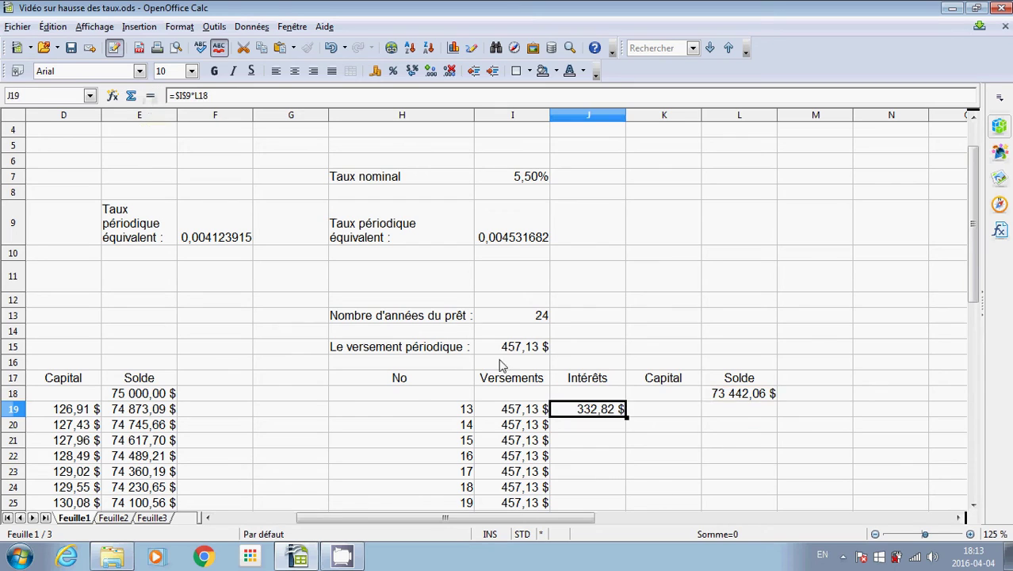
Enter the capital portion of payment 13 in K19 with the formula =I19-J19.
{"action": "left_click", "coordinate": [650, 415]}
{"action": "type", "text": "="}
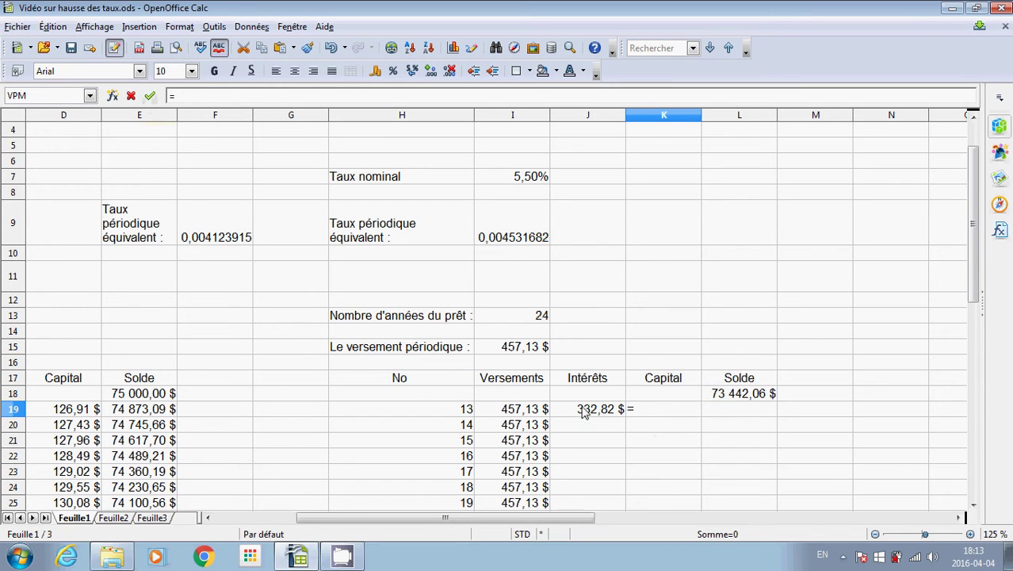
{"action": "left_click", "coordinate": [523, 410]}
{"action": "type", "text": "-"}
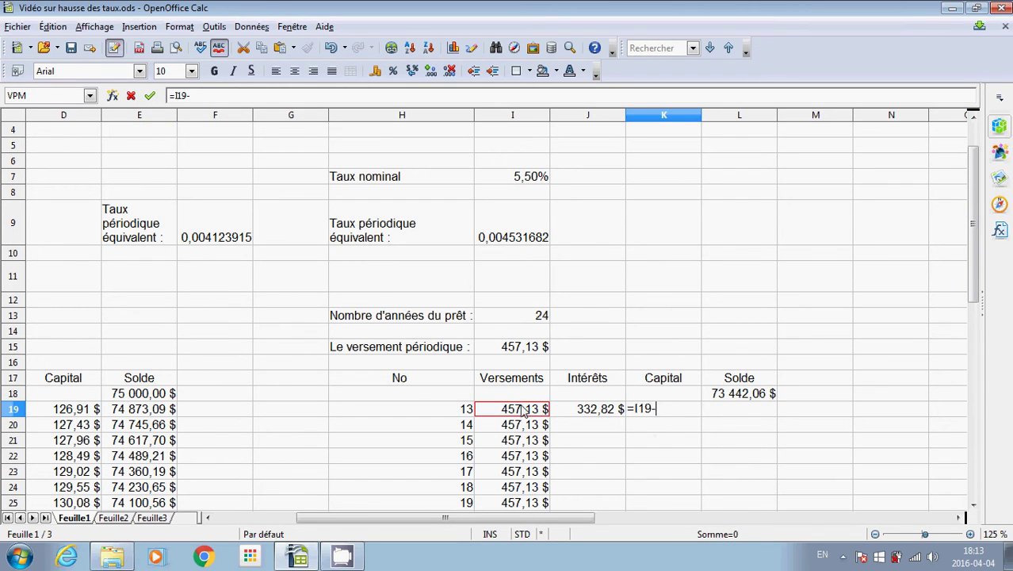
{"action": "left_click", "coordinate": [608, 411]}
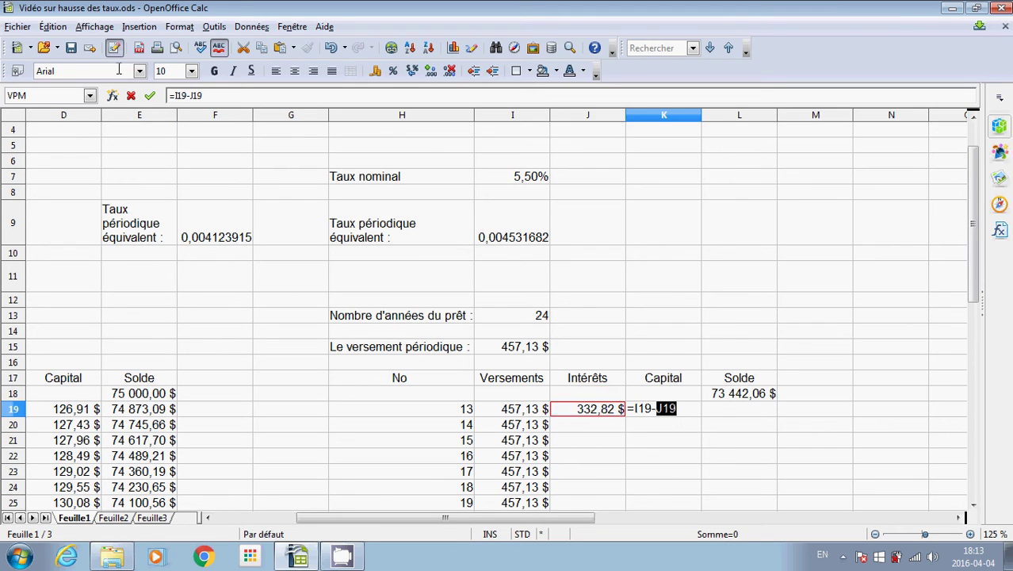
{"action": "left_click", "coordinate": [149, 96]}
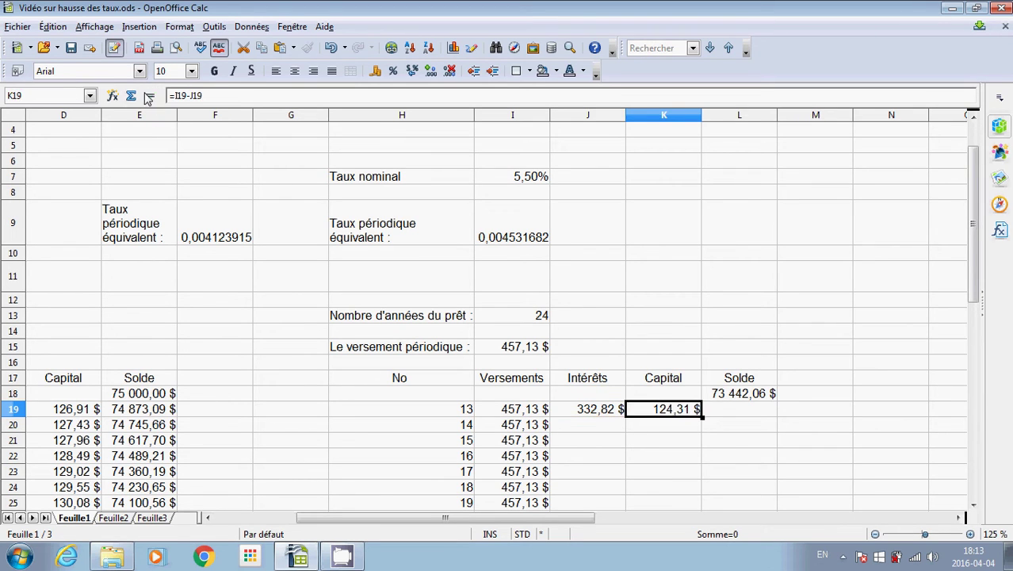
Enter the balance after payment 13 in L19 with the formula =L18-K19.
{"action": "left_click", "coordinate": [711, 410]}
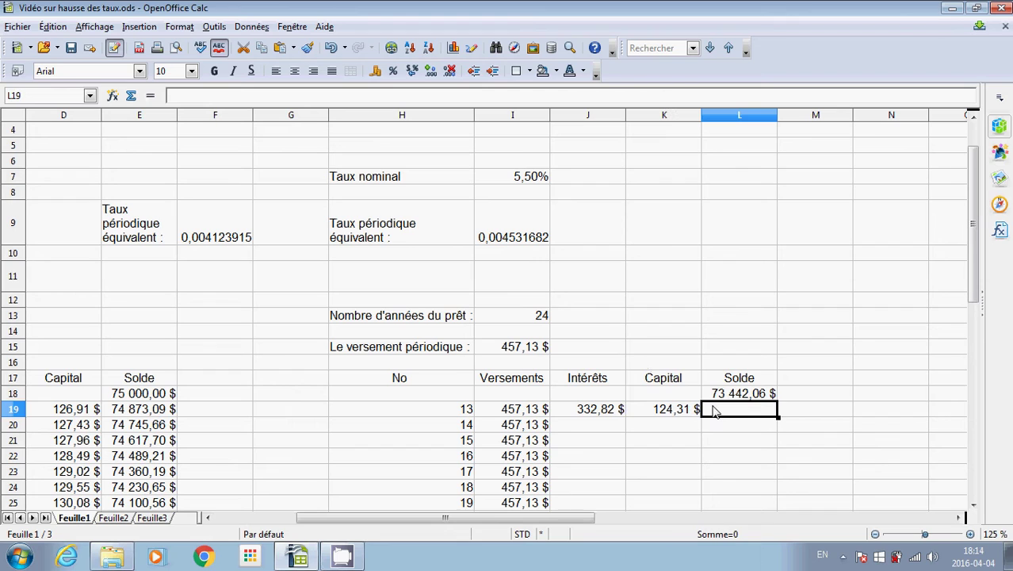
{"action": "type", "text": "="}
{"action": "left_click", "coordinate": [729, 394]}
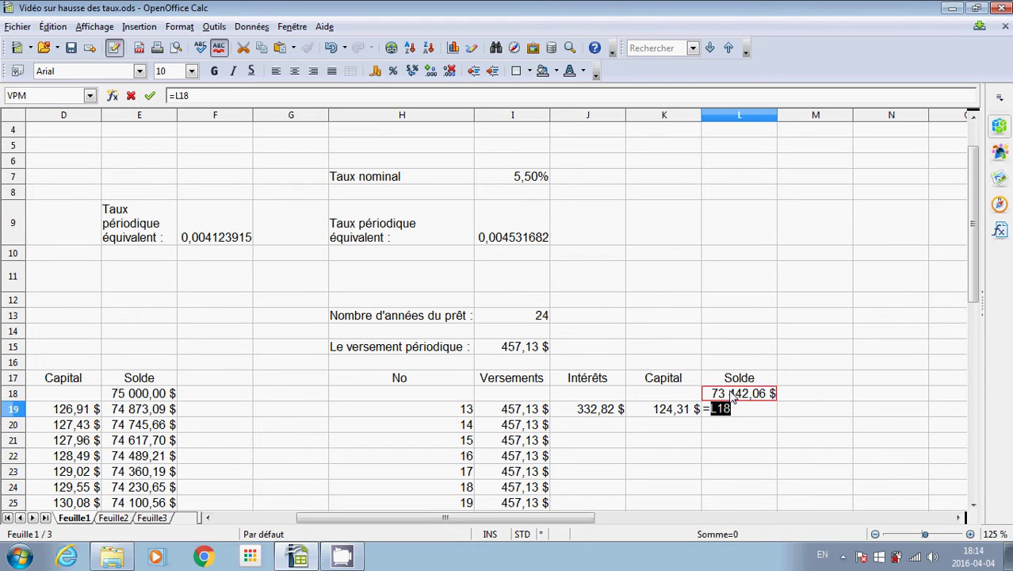
{"action": "left_click", "coordinate": [742, 411]}
{"action": "left_click", "coordinate": [672, 409]}
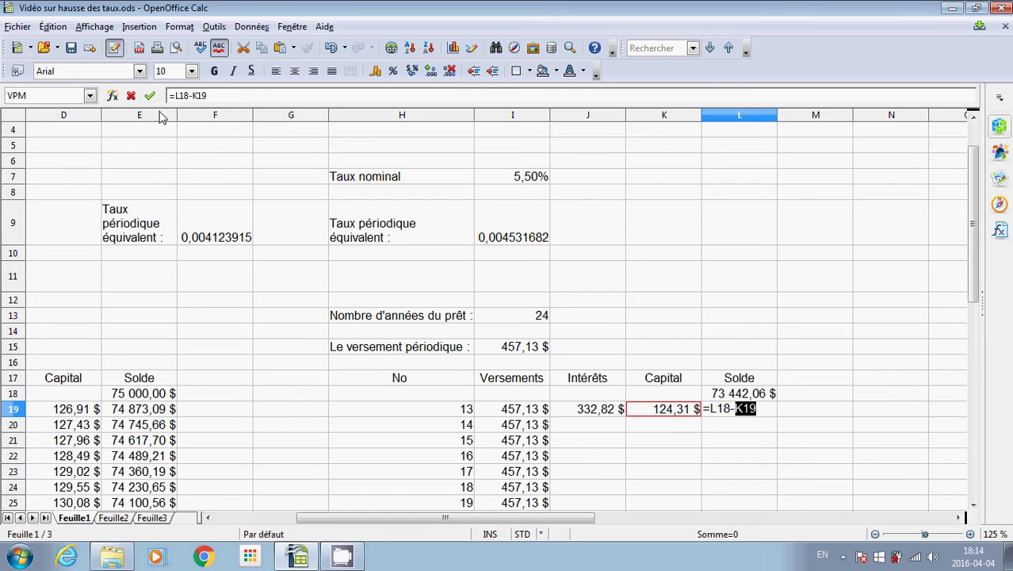
{"action": "left_click", "coordinate": [150, 96]}
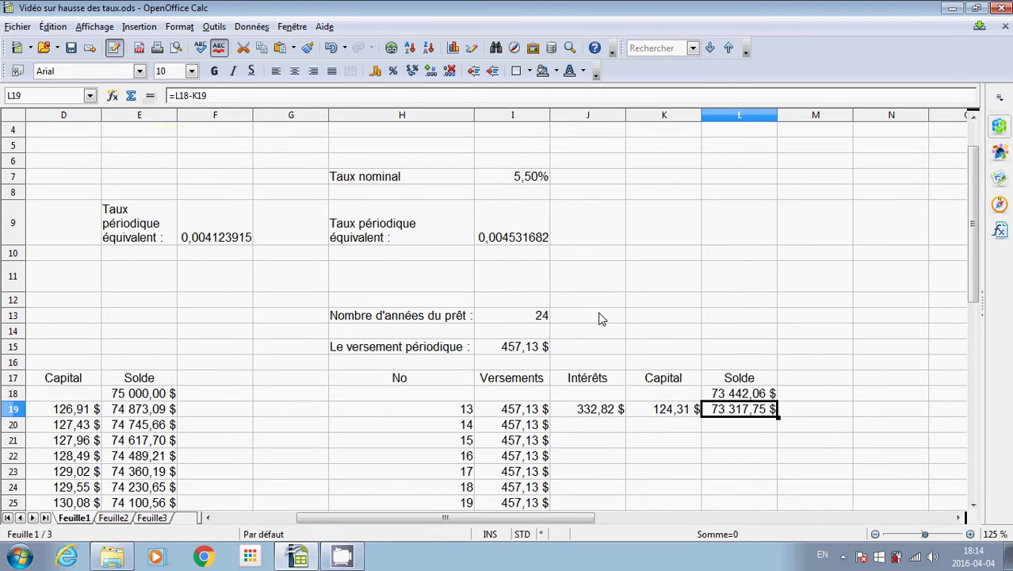
Fill the interest, capital and balance formulas from J19:L19 down to row 30.
{"action": "scroll", "coordinate": [617, 317], "scroll_direction": "down", "scroll_amount": 3}
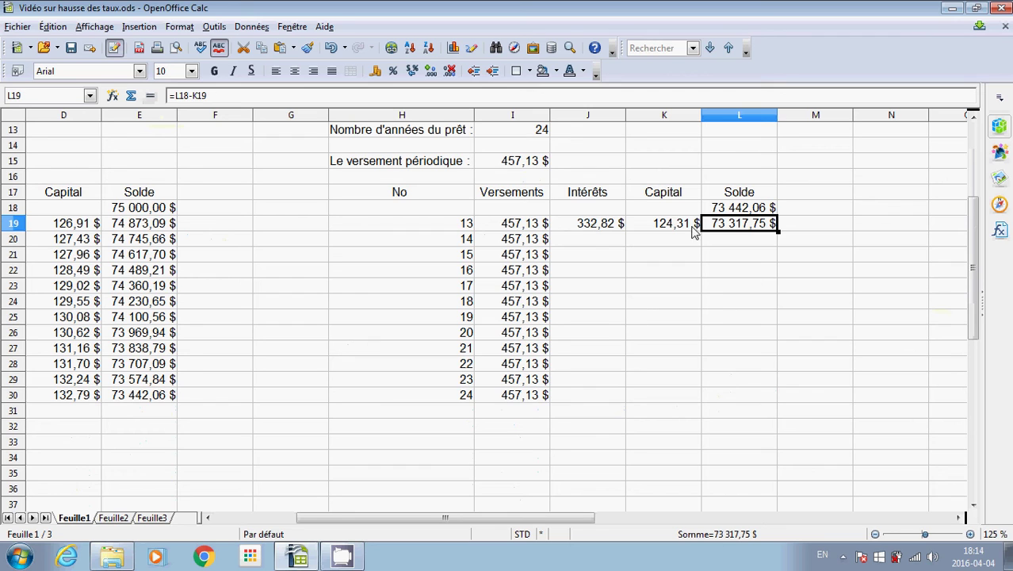
{"action": "left_click_drag", "start_coordinate": [572, 230], "coordinate": [779, 403]}
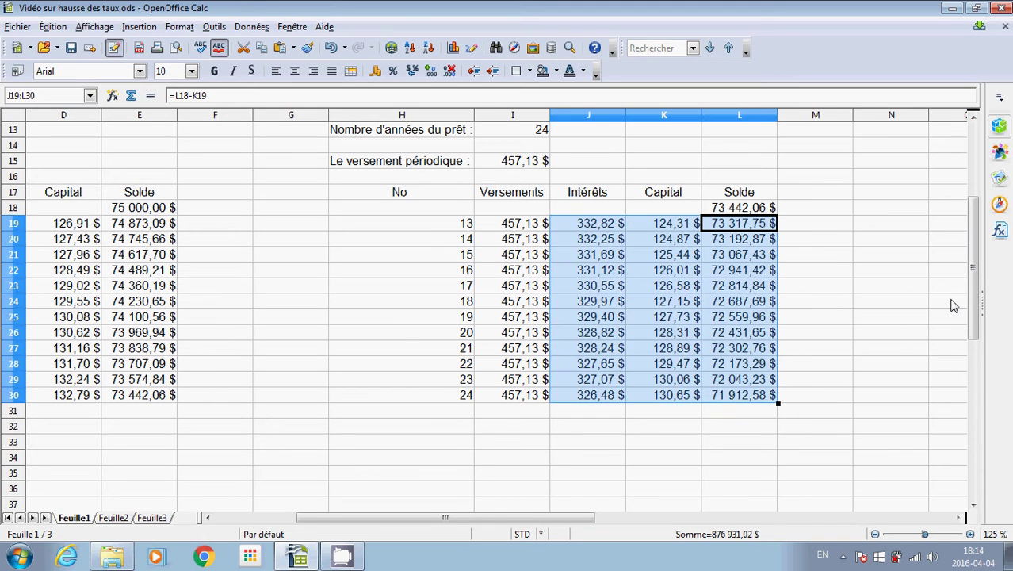
{"action": "left_click", "coordinate": [925, 310]}
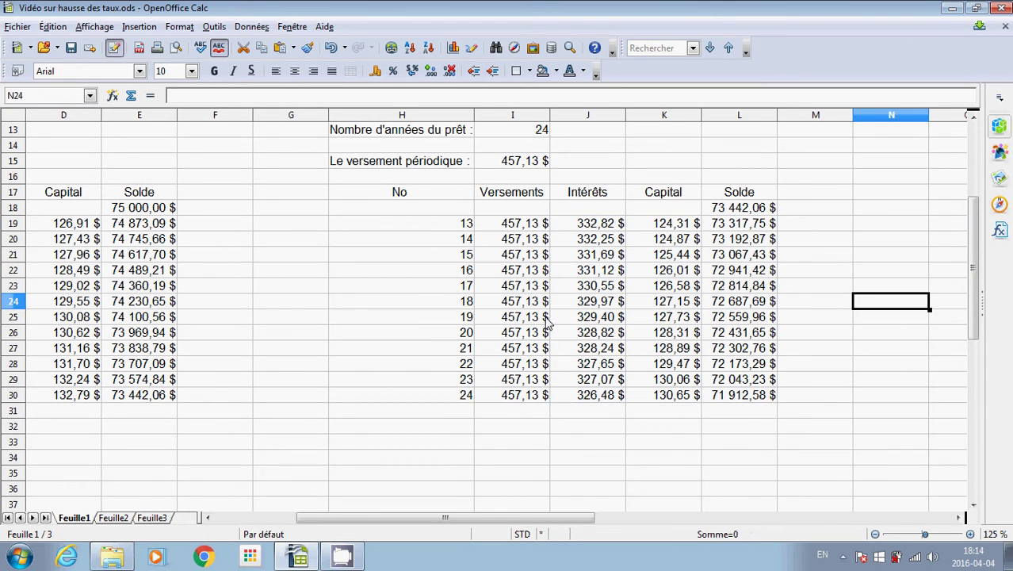
Merge cells H16:L16 above the second table and enter the heading "Année 2" there.
{"action": "scroll", "coordinate": [547, 321], "scroll_direction": "up", "scroll_amount": 2}
{"action": "left_click_drag", "start_coordinate": [413, 316], "coordinate": [752, 325]}
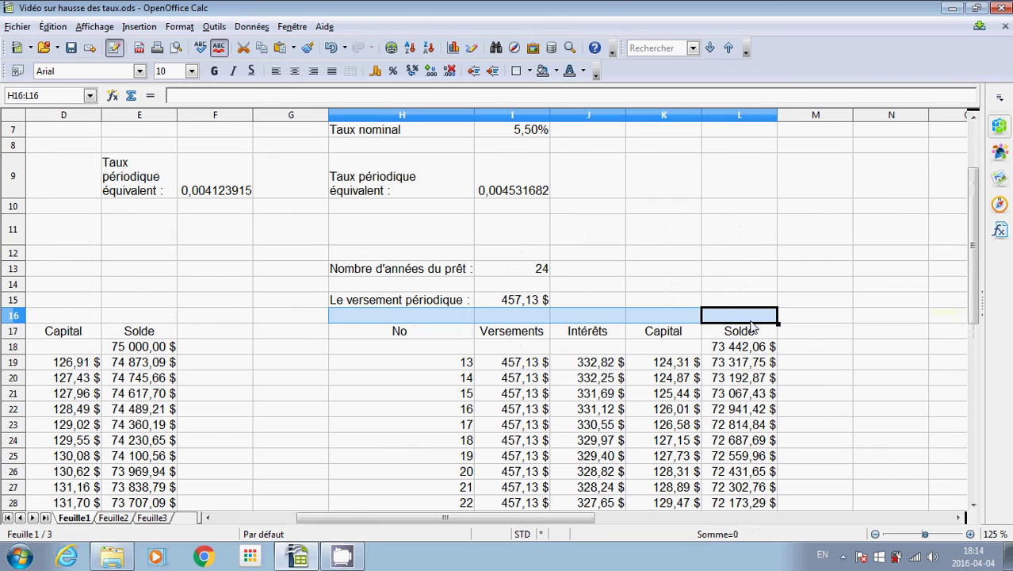
{"action": "left_click", "coordinate": [353, 72]}
{"action": "type", "text": "An"}
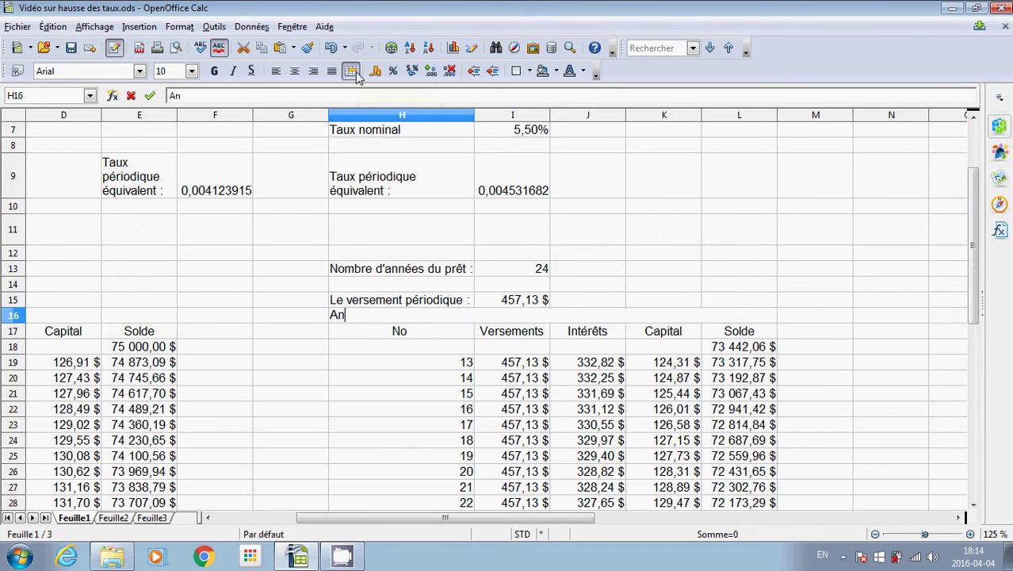
{"action": "type", "text": "née 2"}
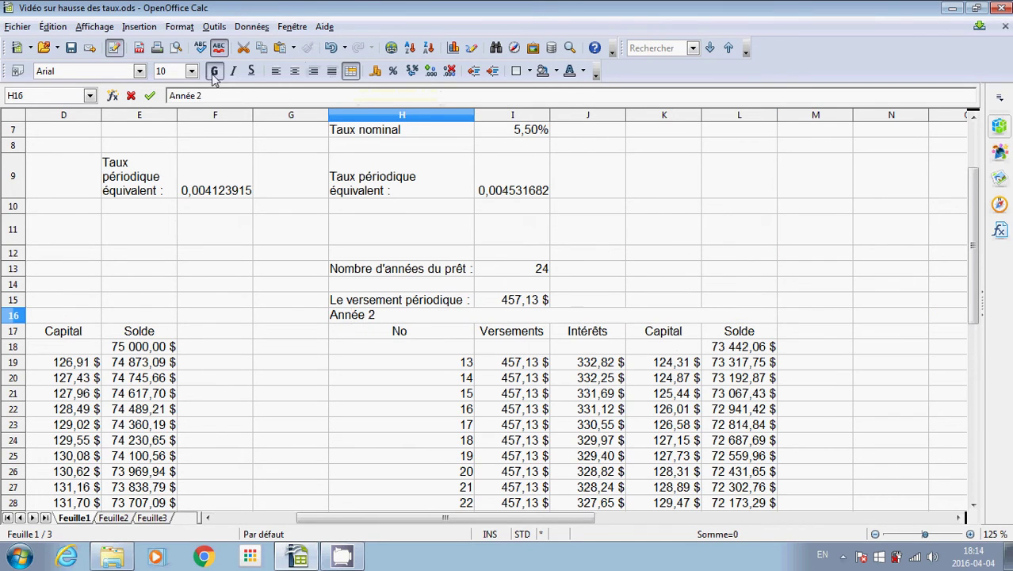
Make the "Année 2" heading bold and underlined, and centre it in the merged cell.
{"action": "left_click_drag", "start_coordinate": [374, 312], "coordinate": [317, 314]}
{"action": "key", "text": "ctrl+c"}
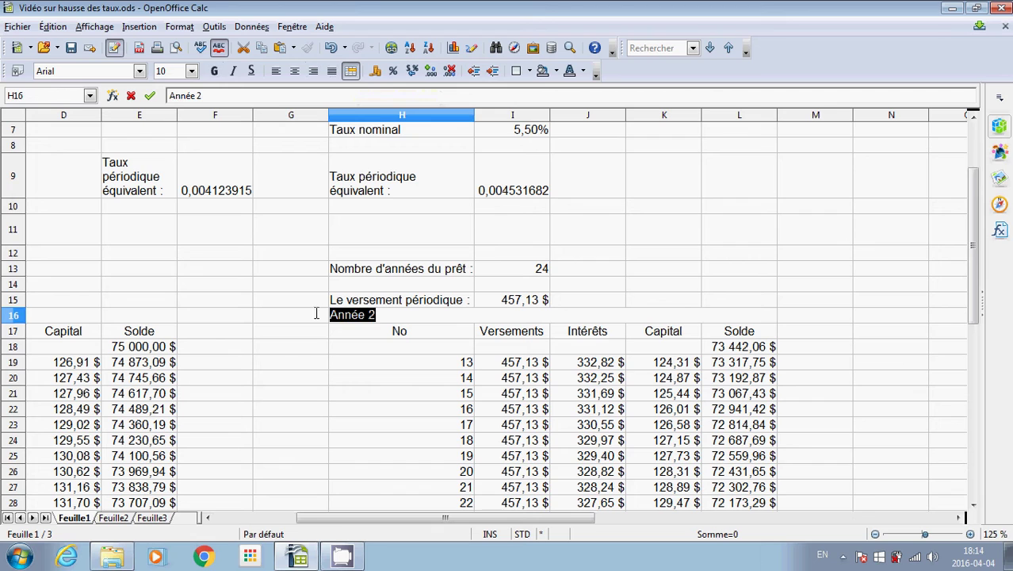
{"action": "left_click", "coordinate": [214, 71]}
{"action": "left_click", "coordinate": [251, 72]}
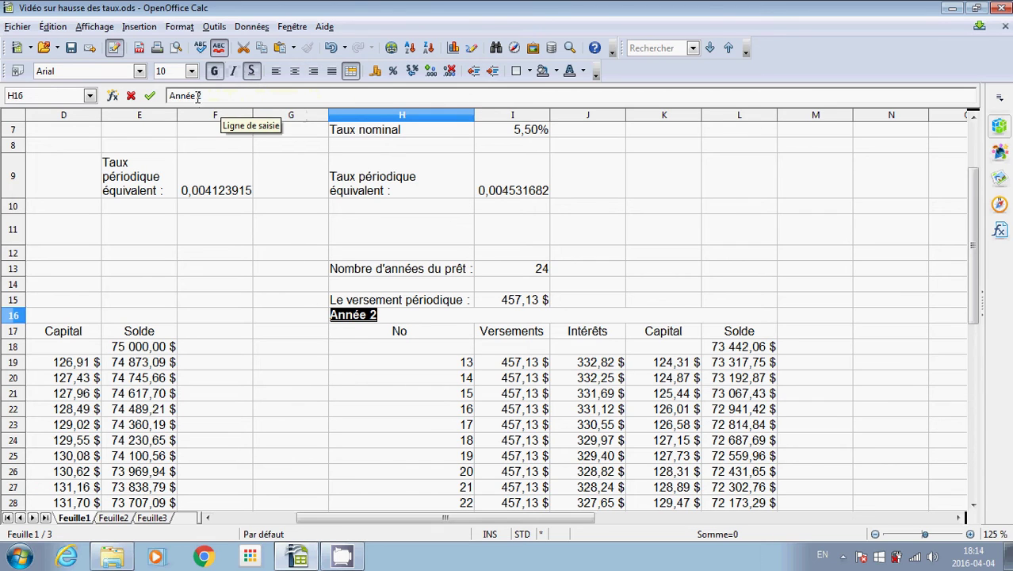
{"action": "left_click", "coordinate": [294, 70]}
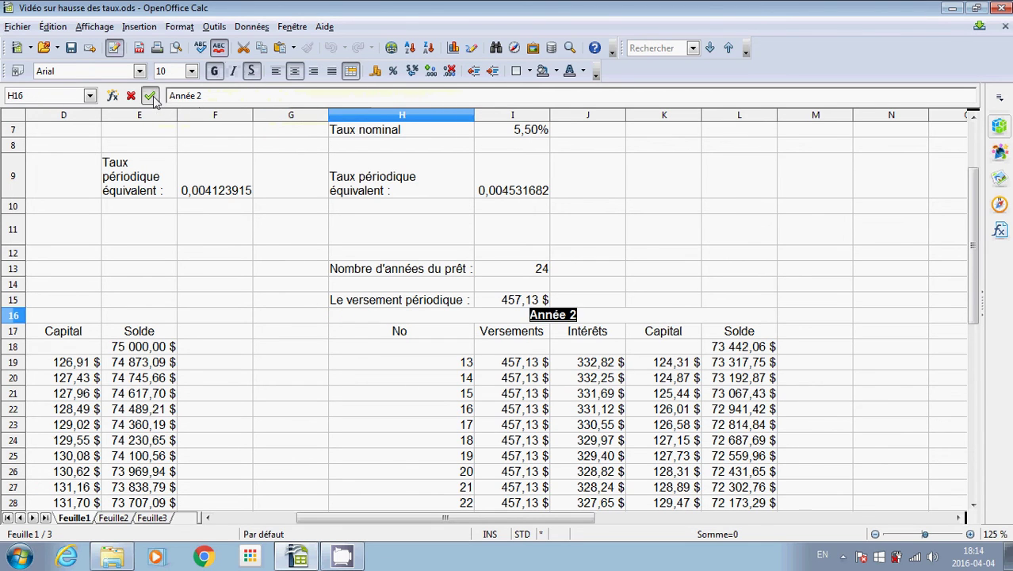
{"action": "left_click", "coordinate": [150, 95]}
{"action": "left_click", "coordinate": [315, 369]}
Merge cells A16:E16 above the first table and copy the formatted "Année 2" heading from H16 into it.
{"action": "left_click_drag", "start_coordinate": [575, 519], "coordinate": [508, 522]}
{"action": "left_click_drag", "start_coordinate": [54, 318], "coordinate": [449, 314]}
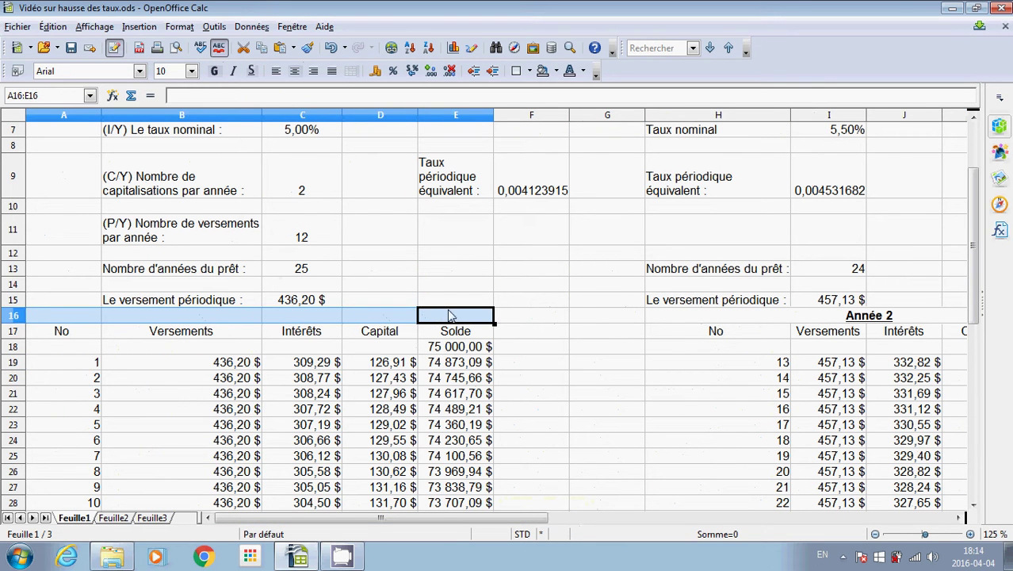
{"action": "left_click", "coordinate": [352, 71]}
{"action": "left_click", "coordinate": [833, 316]}
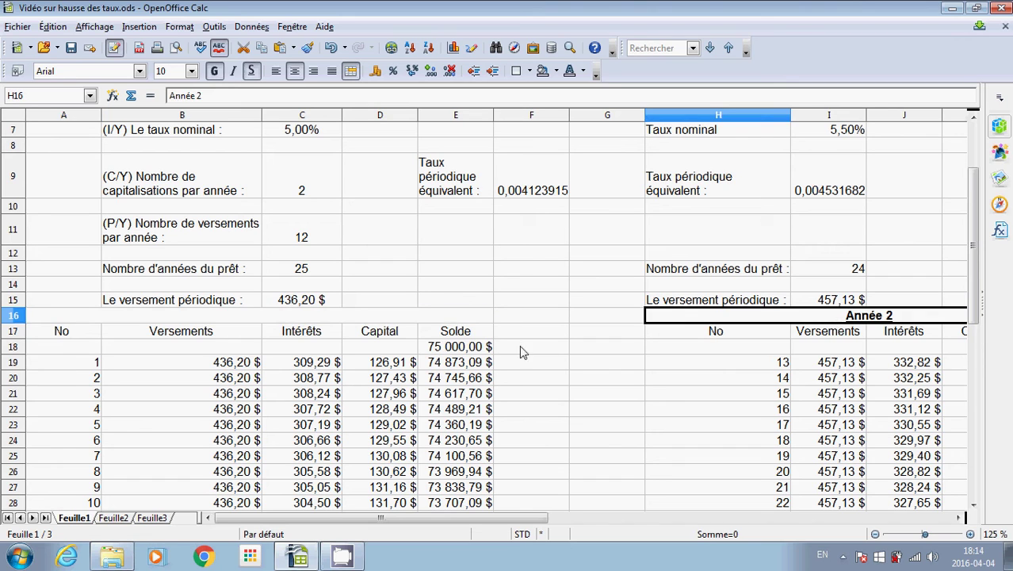
{"action": "left_click", "coordinate": [356, 317]}
{"action": "key", "text": "ctrl+v"}
Change the copied heading in A16 above the first table to "Année 1".
{"action": "triple_click", "coordinate": [288, 317]}
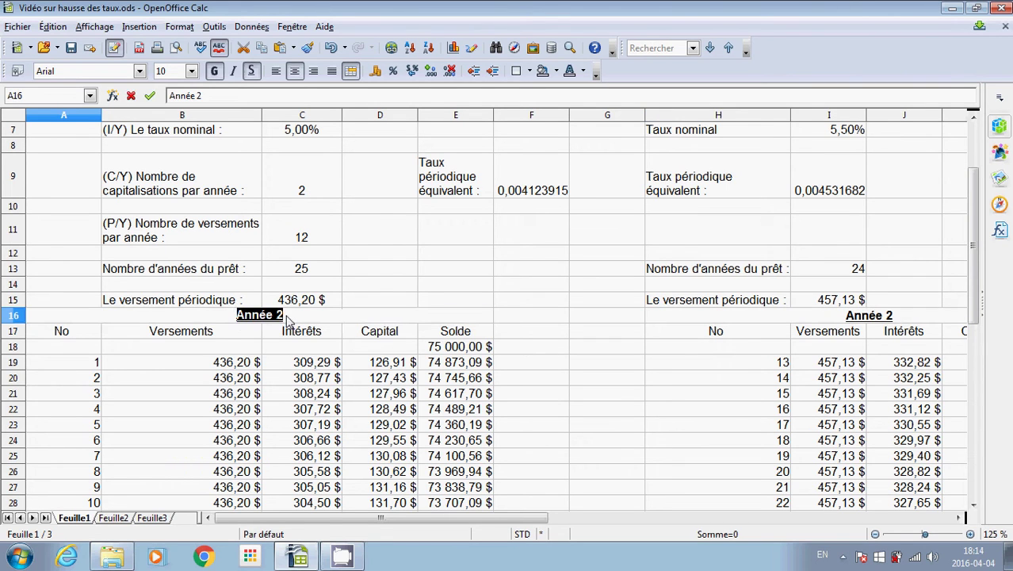
{"action": "left_click", "coordinate": [288, 317]}
{"action": "key", "text": "BackSpace"}
{"action": "type", "text": "1"}
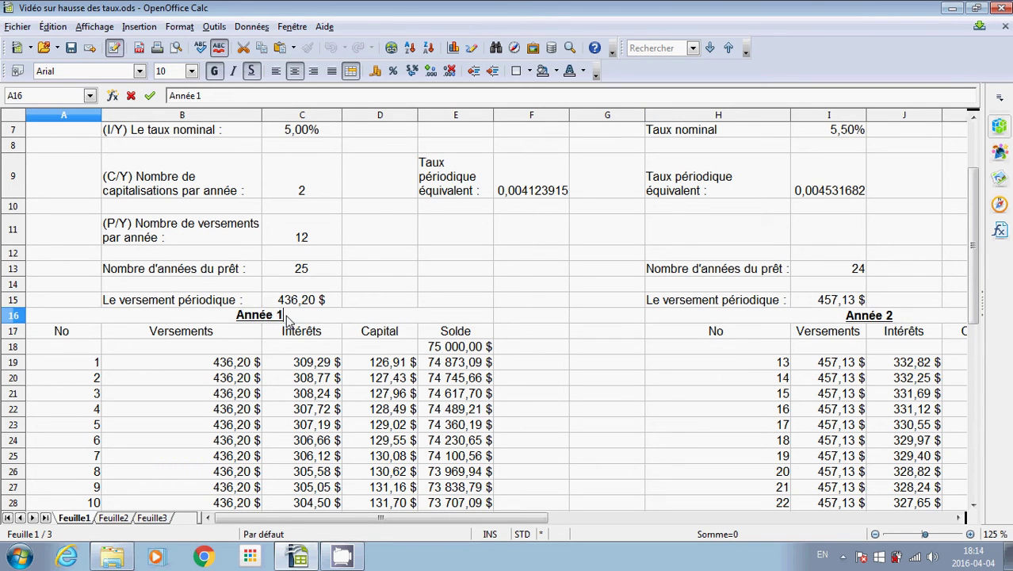
Confirm the edited "Année 1" heading in A16 above the first table.
{"action": "left_click", "coordinate": [149, 95]}
{"action": "left_click", "coordinate": [551, 316]}
{"action": "scroll", "coordinate": [600, 308], "scroll_direction": "up", "scroll_amount": 2}
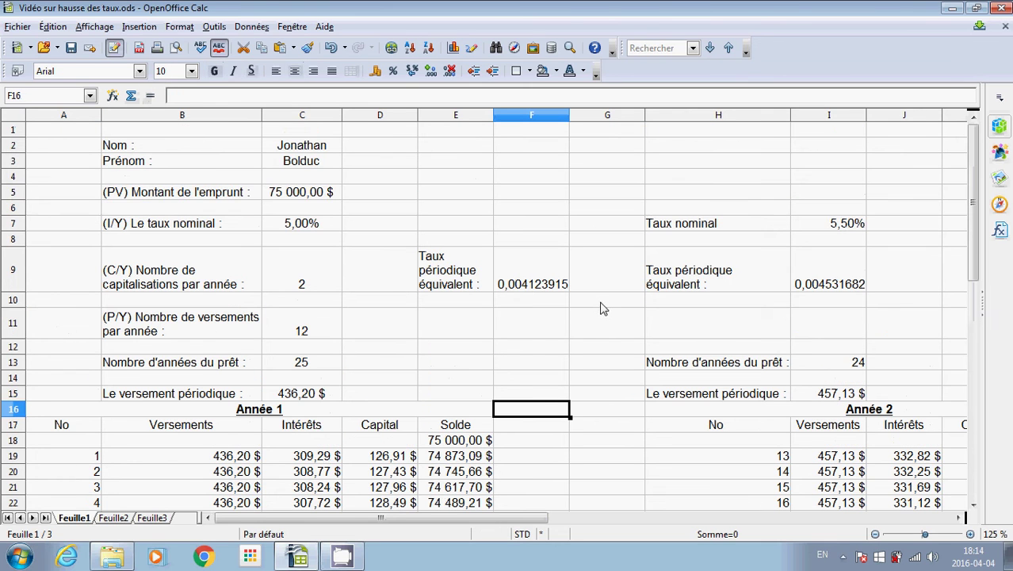
Copy the second-year block H7:L30 and paste it starting at cell N7.
{"action": "left_click_drag", "start_coordinate": [543, 519], "coordinate": [607, 520]}
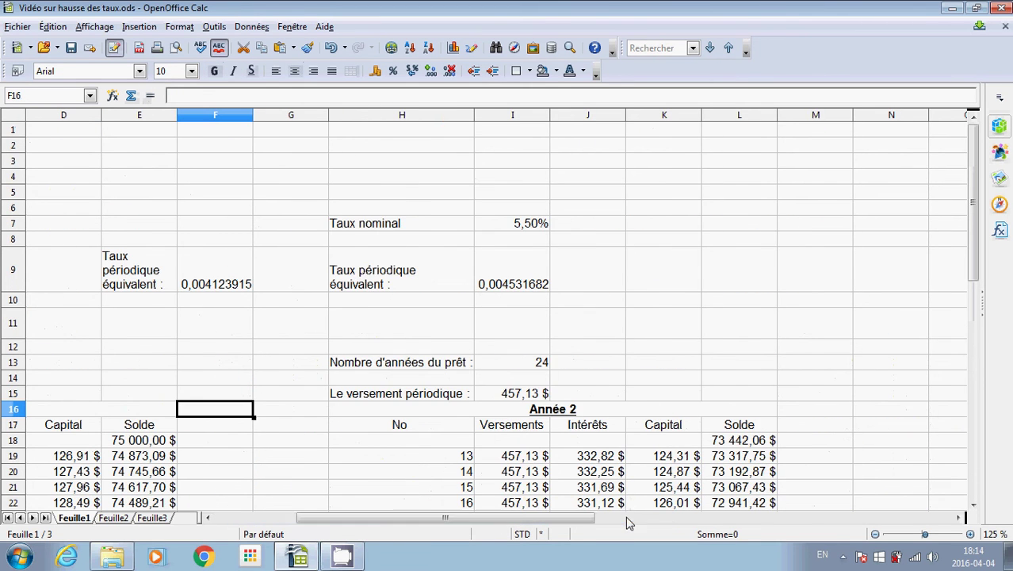
{"action": "scroll", "coordinate": [812, 337], "scroll_direction": "down", "scroll_amount": 1}
{"action": "scroll", "coordinate": [813, 337], "scroll_direction": "down", "scroll_amount": 1}
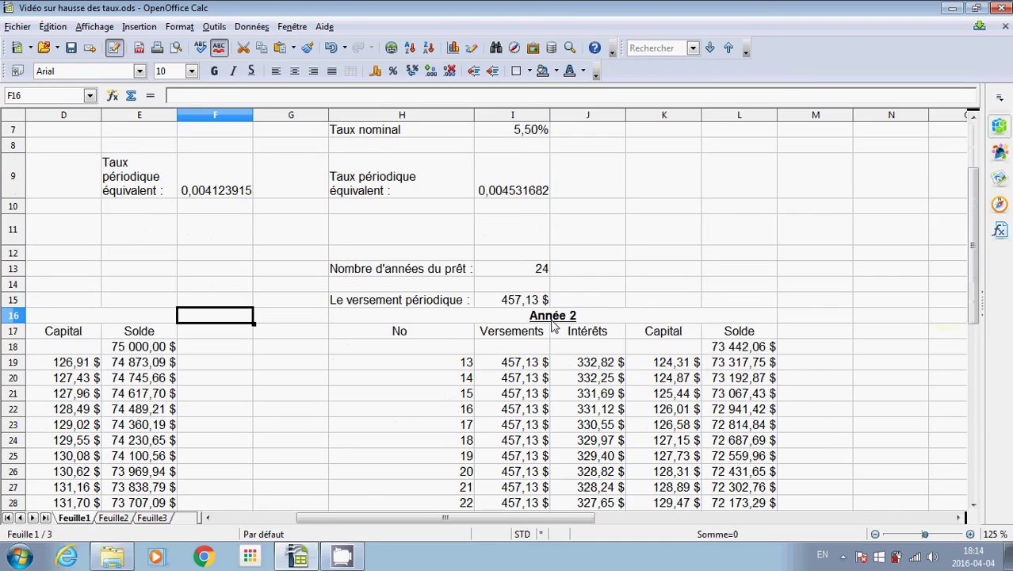
{"action": "scroll", "coordinate": [557, 328], "scroll_direction": "up", "scroll_amount": 1}
{"action": "scroll", "coordinate": [559, 325], "scroll_direction": "up", "scroll_amount": 1}
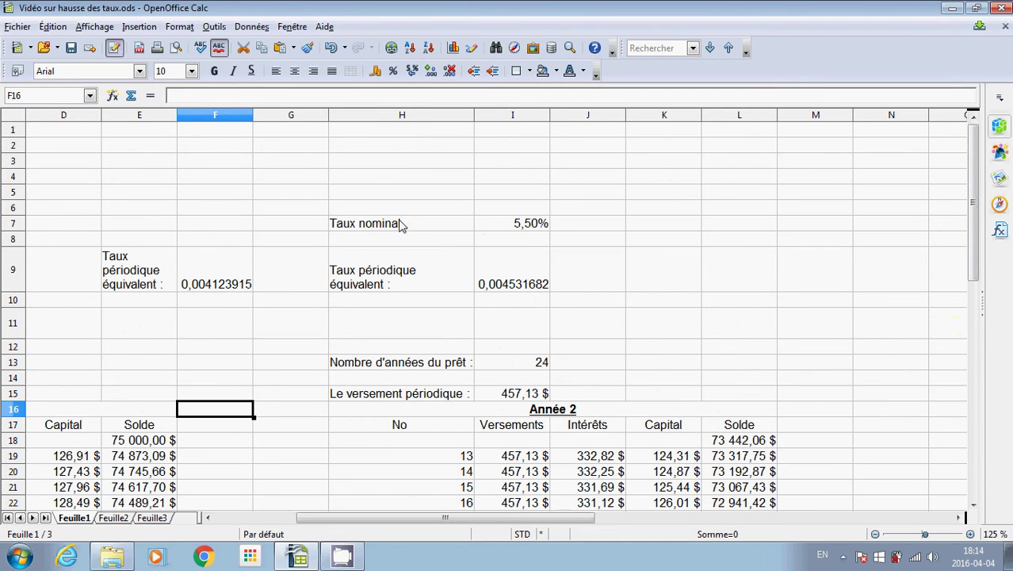
{"action": "left_click_drag", "start_coordinate": [401, 225], "coordinate": [745, 307]}
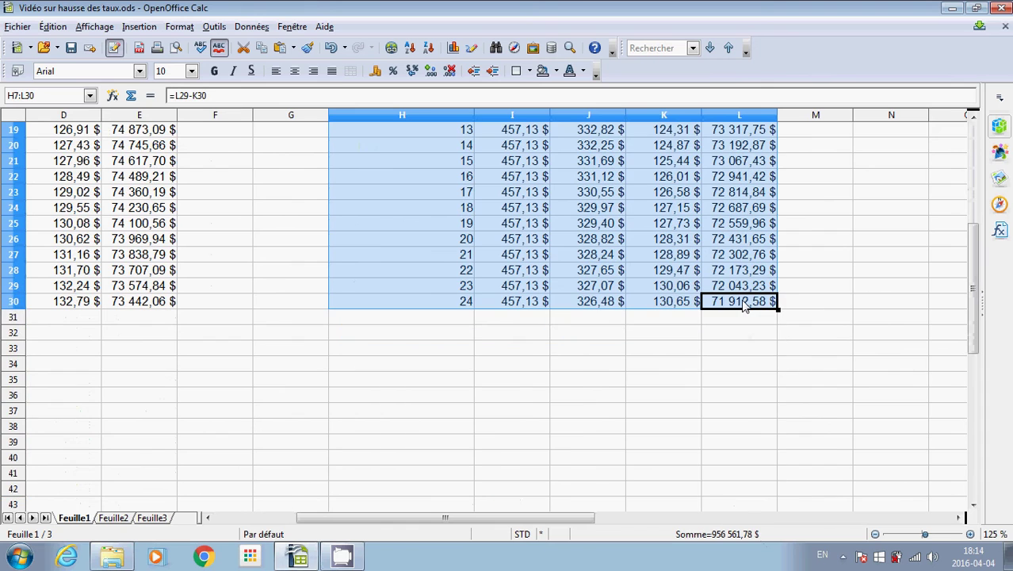
{"action": "scroll", "coordinate": [801, 313], "scroll_direction": "up", "scroll_amount": 6}
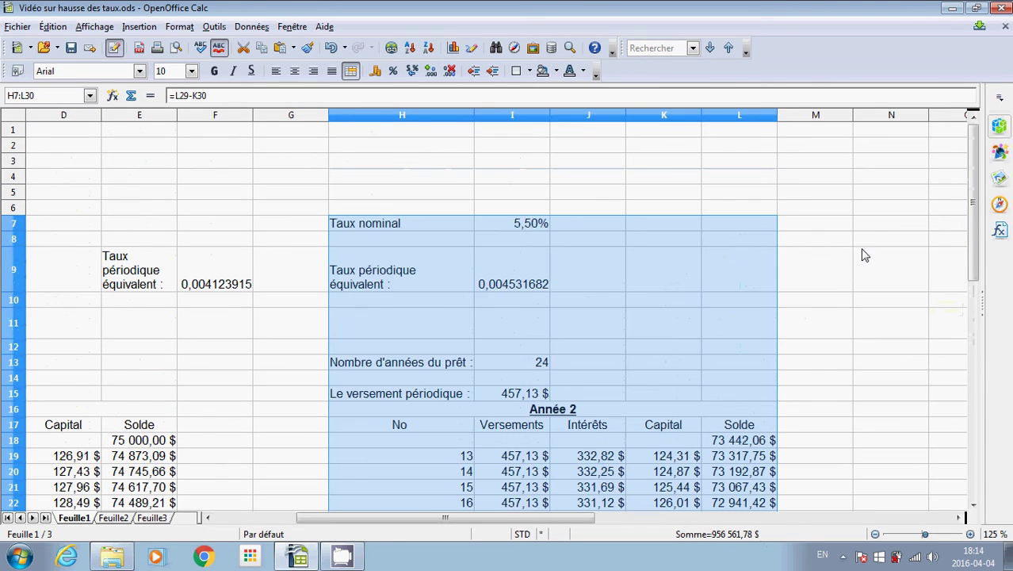
{"action": "left_click", "coordinate": [867, 222]}
{"action": "key", "text": "ctrl+v"}
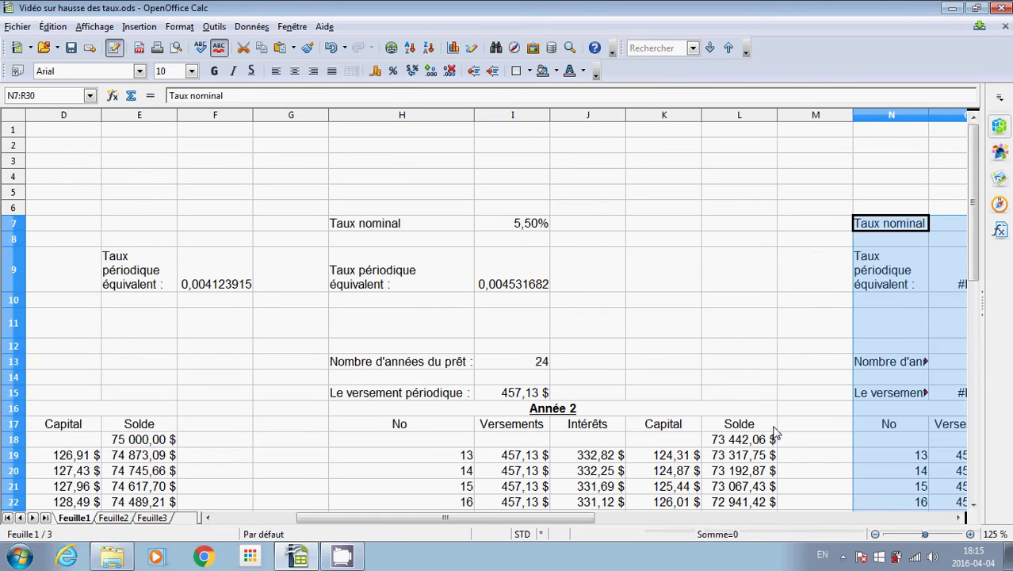
Change the heading in N16 above the pasted table to "Année 3".
{"action": "left_click_drag", "start_coordinate": [509, 513], "coordinate": [642, 516]}
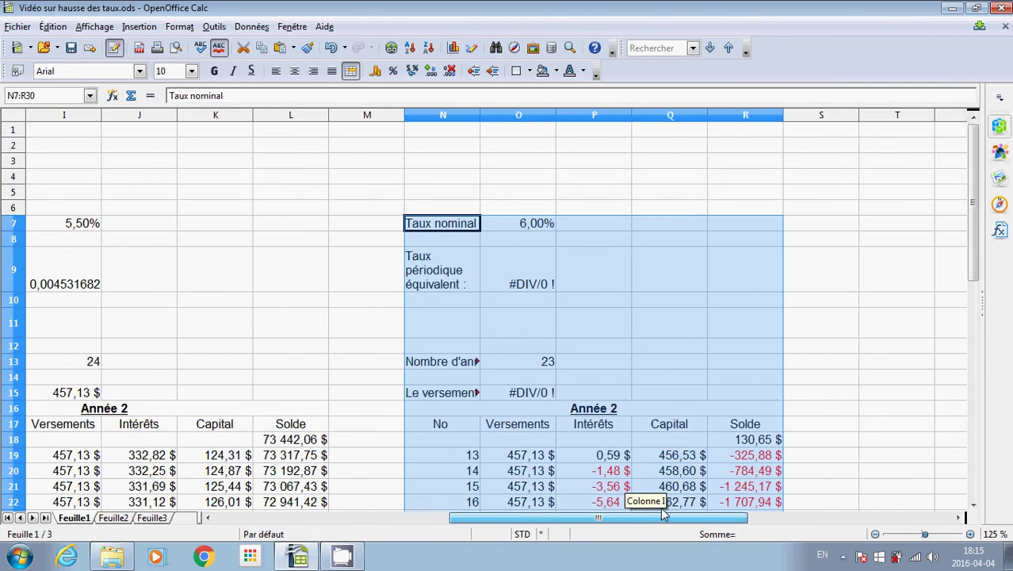
{"action": "left_click", "coordinate": [867, 323]}
{"action": "left_click", "coordinate": [624, 421]}
{"action": "left_click", "coordinate": [625, 409]}
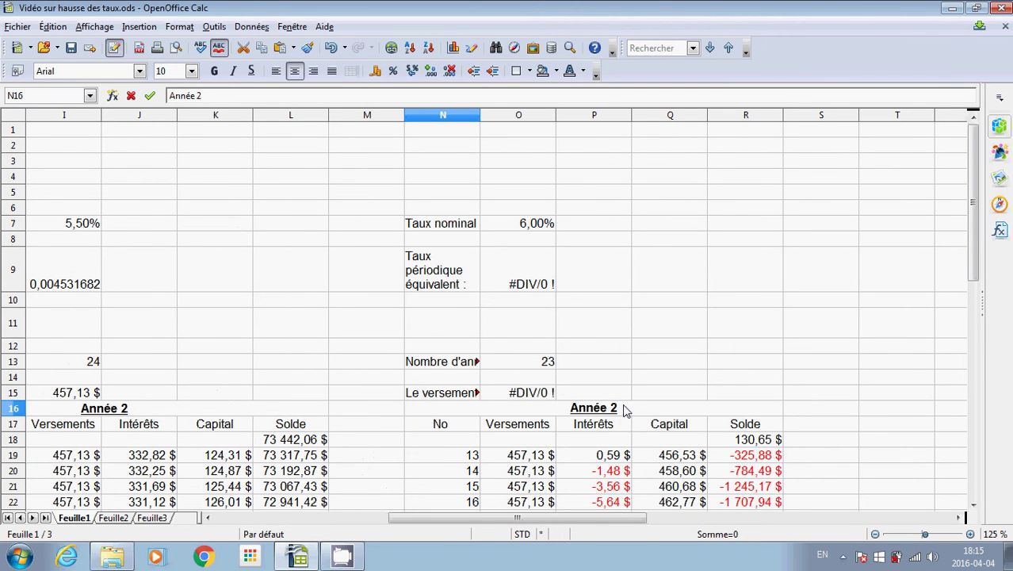
{"action": "key", "text": "BackSpace"}
{"action": "type", "text": "3"}
{"action": "left_click", "coordinate": [739, 285]}
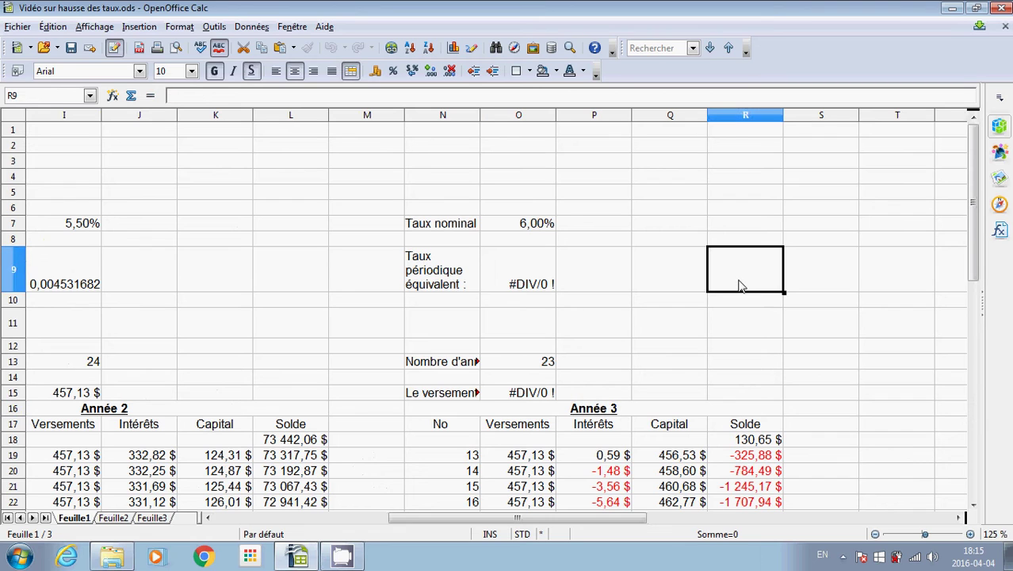
Check the pasted rate formulas in O7 and O9, and copy the equivalent periodic rate formula text from F9.
{"action": "left_click", "coordinate": [524, 224]}
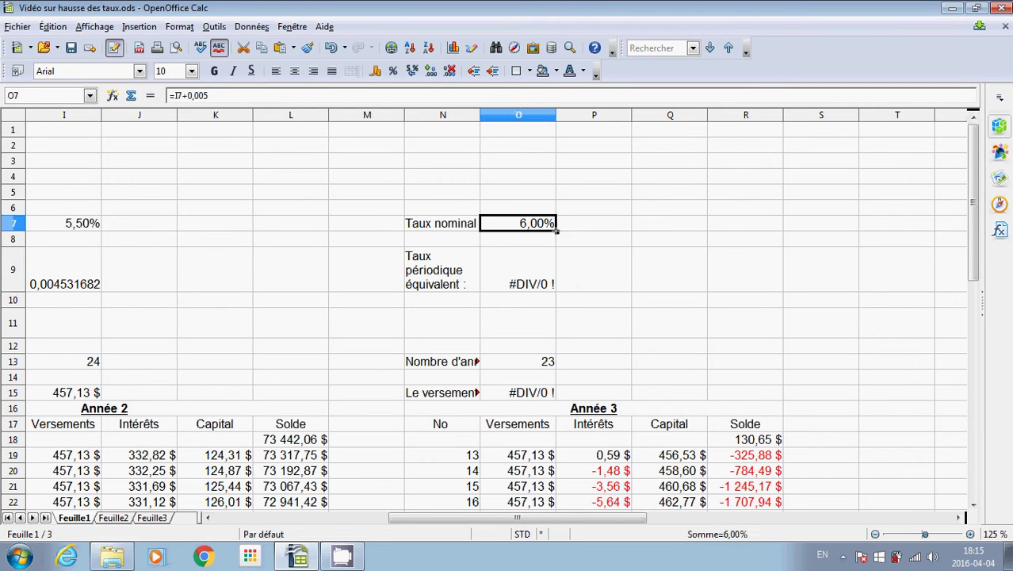
{"action": "left_click", "coordinate": [93, 230]}
{"action": "left_click", "coordinate": [523, 271]}
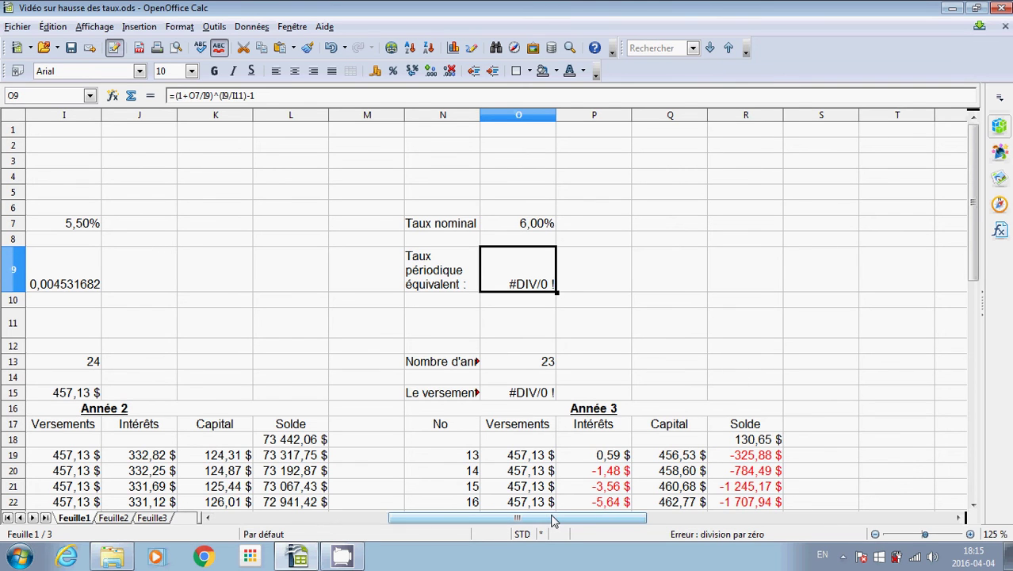
{"action": "left_click_drag", "start_coordinate": [554, 519], "coordinate": [406, 523]}
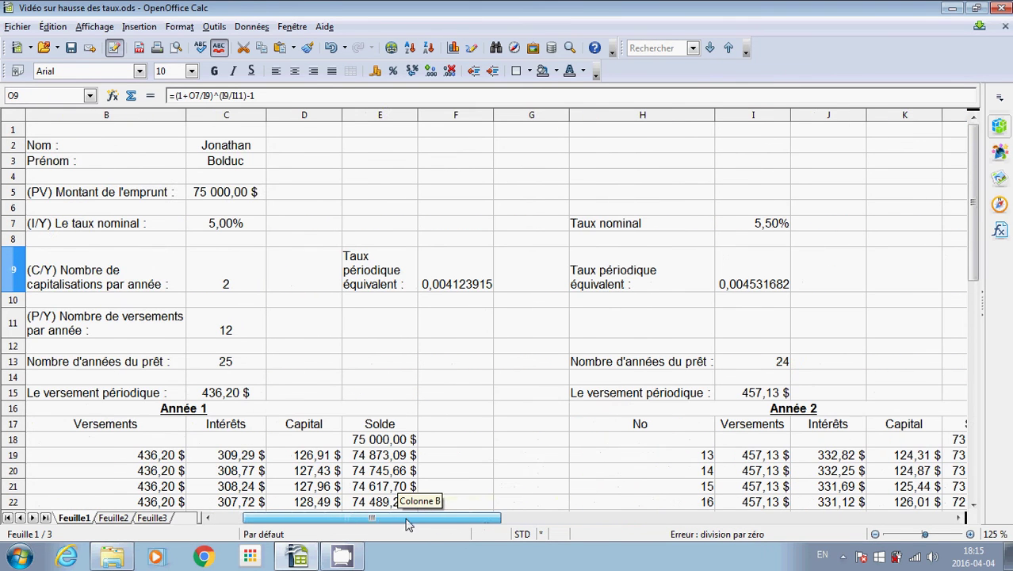
{"action": "left_click", "coordinate": [464, 286]}
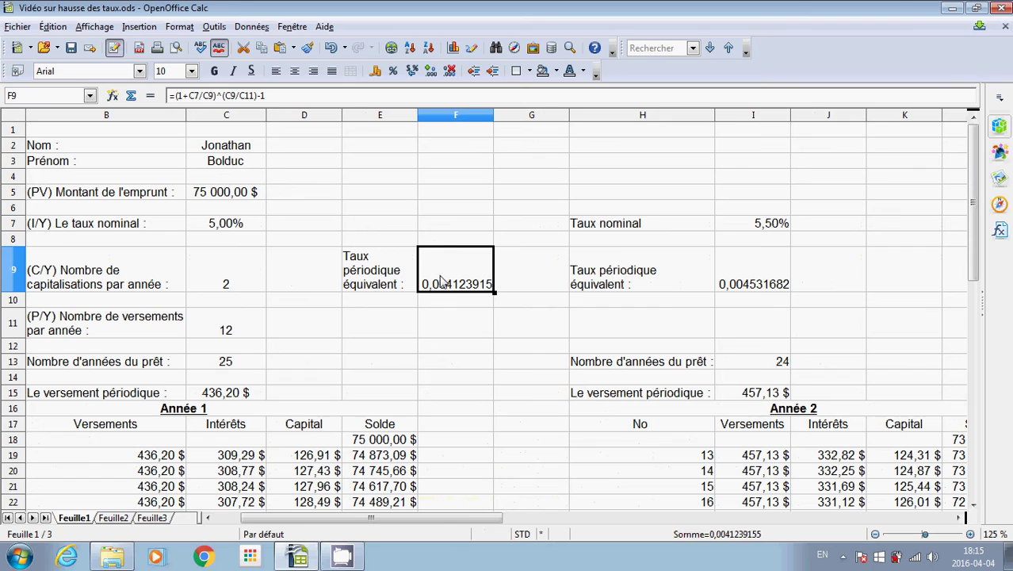
{"action": "triple_click", "coordinate": [280, 91]}
{"action": "key", "text": "ctrl+c"}
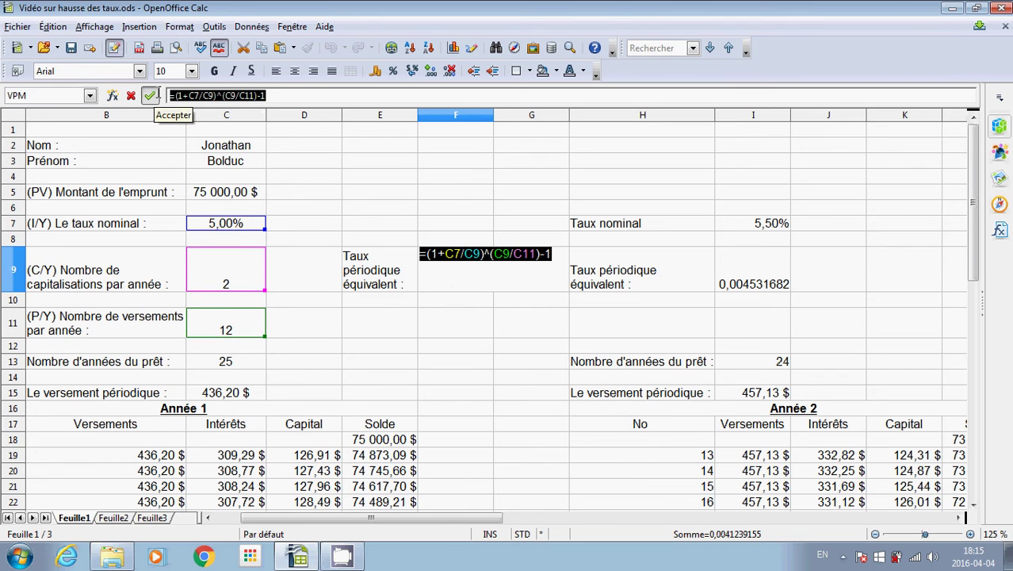
{"action": "left_click", "coordinate": [151, 95]}
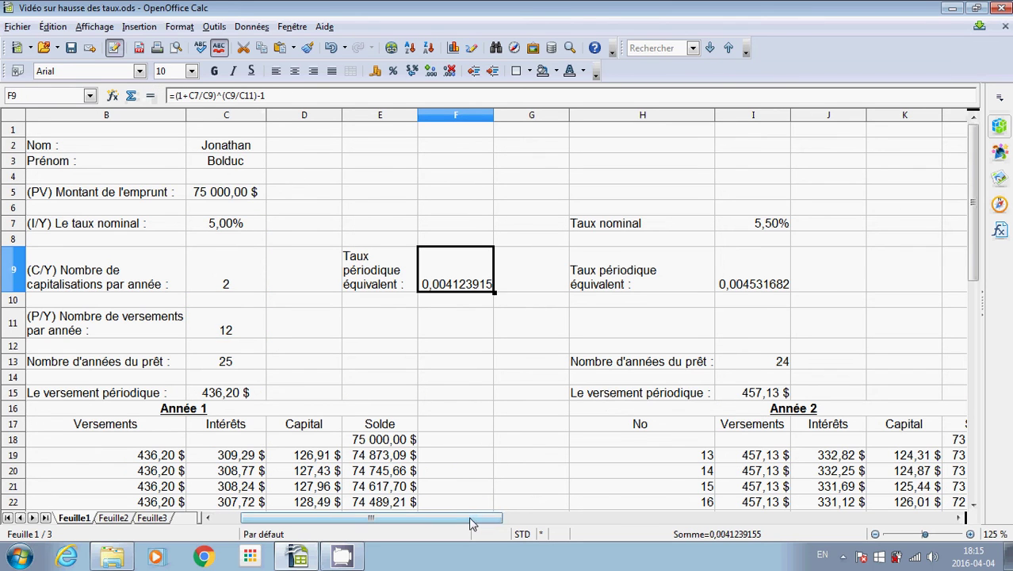
Replace the equivalent periodic rate formula in O9 with the copied =(1+C7/C9)^(C9/C11)-1.
{"action": "left_click_drag", "start_coordinate": [437, 520], "coordinate": [594, 522]}
{"action": "left_click", "coordinate": [722, 269]}
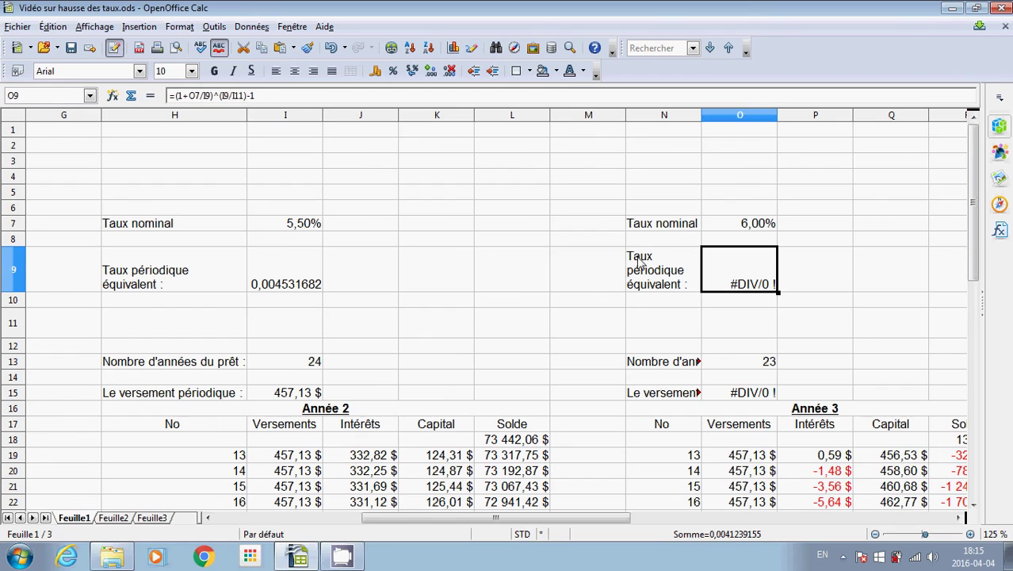
{"action": "left_click", "coordinate": [266, 95]}
{"action": "left_click_drag", "start_coordinate": [266, 95], "coordinate": [165, 95]}
{"action": "key", "text": "ctrl+v"}
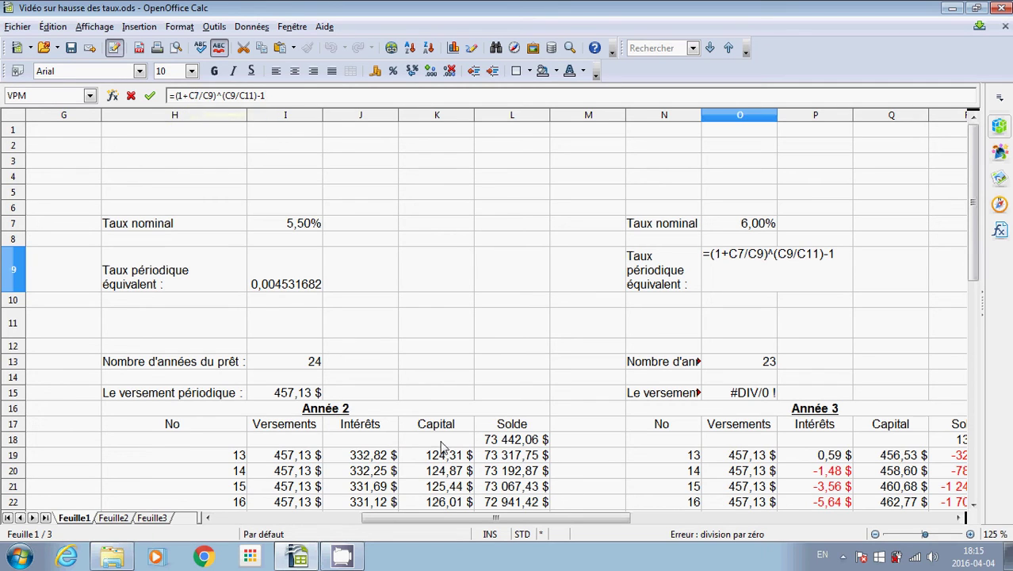
Change the nominal rate reference in O9 to O7, making the formula =(1+O7/C9)^(C9/C11)-1.
{"action": "left_click_drag", "start_coordinate": [444, 520], "coordinate": [291, 521]}
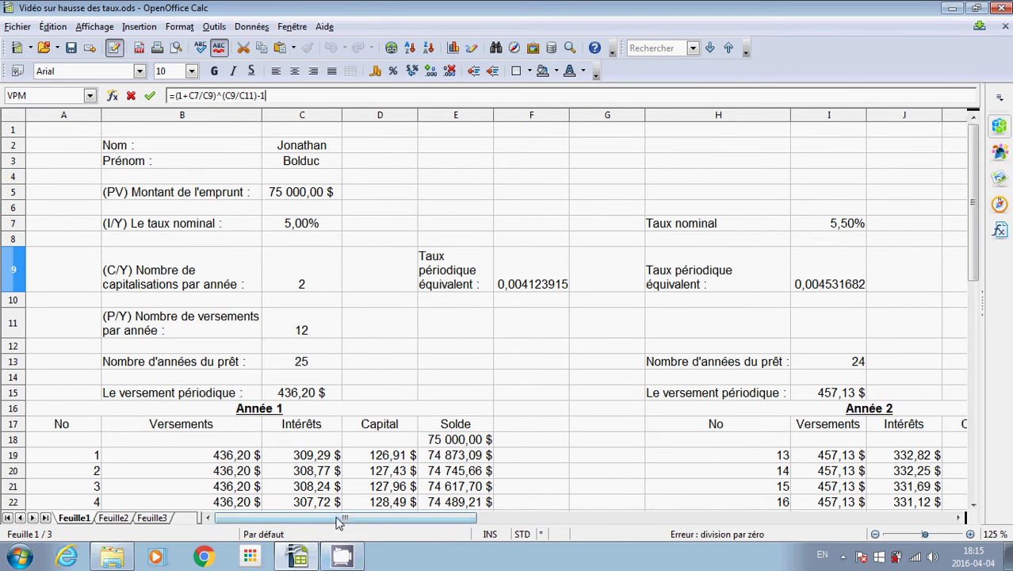
{"action": "mouse_move", "coordinate": [339, 521]}
{"action": "left_mouse_down"}
{"action": "mouse_move", "coordinate": [539, 523]}
{"action": "mouse_move", "coordinate": [345, 522]}
{"action": "left_mouse_up"}
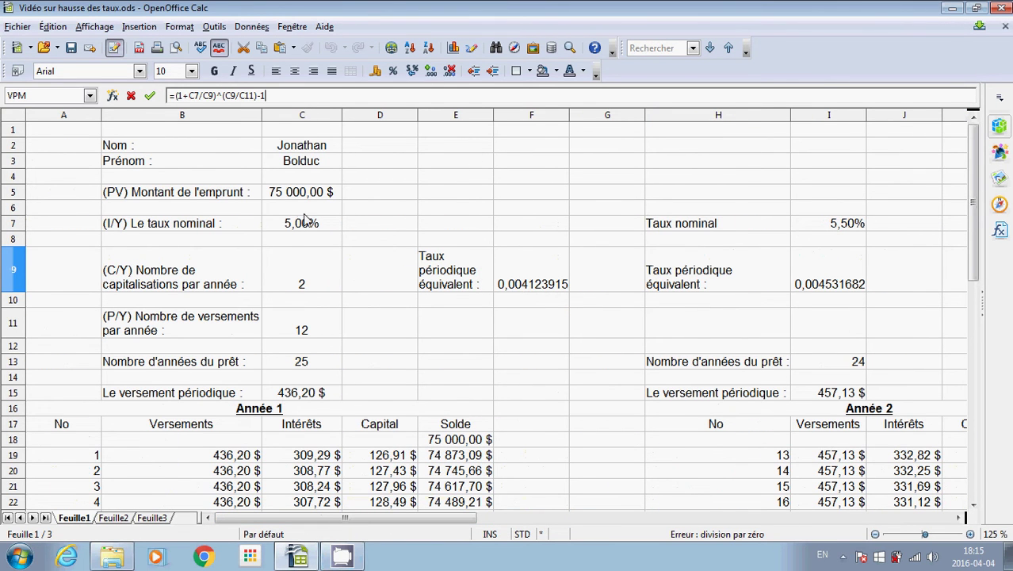
{"action": "left_click_drag", "start_coordinate": [391, 513], "coordinate": [559, 515]}
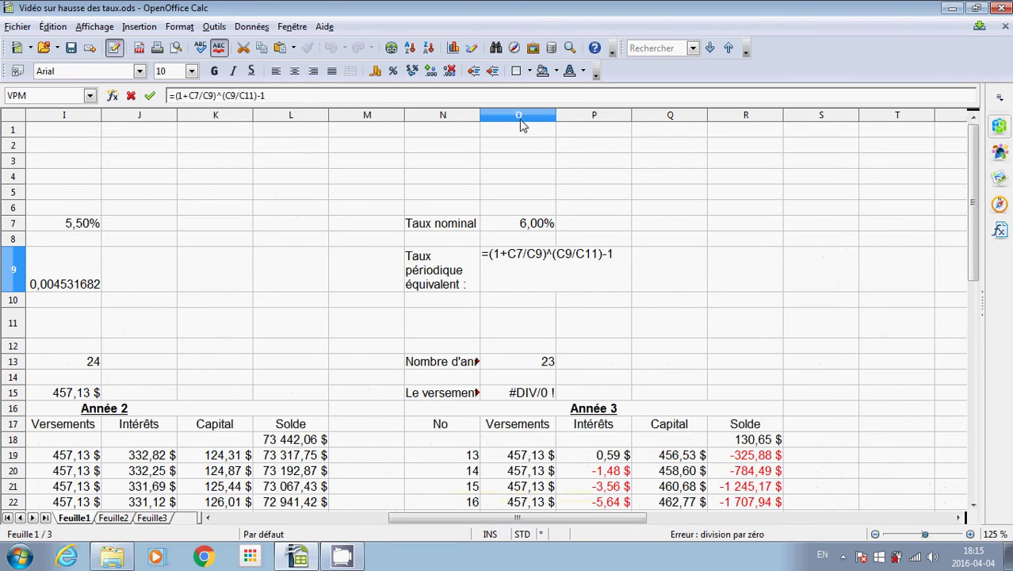
{"action": "double_click", "coordinate": [188, 96]}
{"action": "type", "text": "O7"}
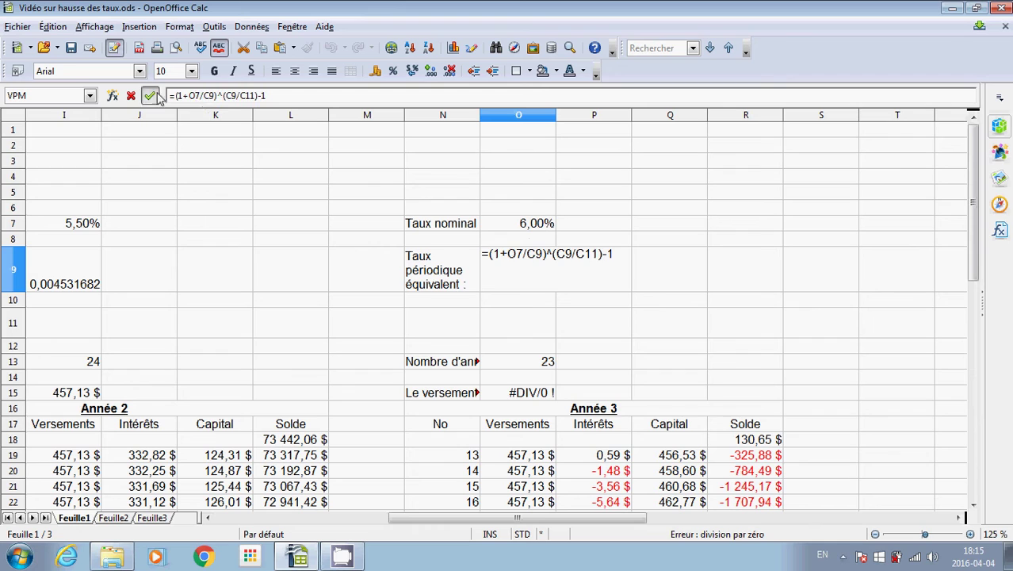
{"action": "left_click", "coordinate": [150, 95]}
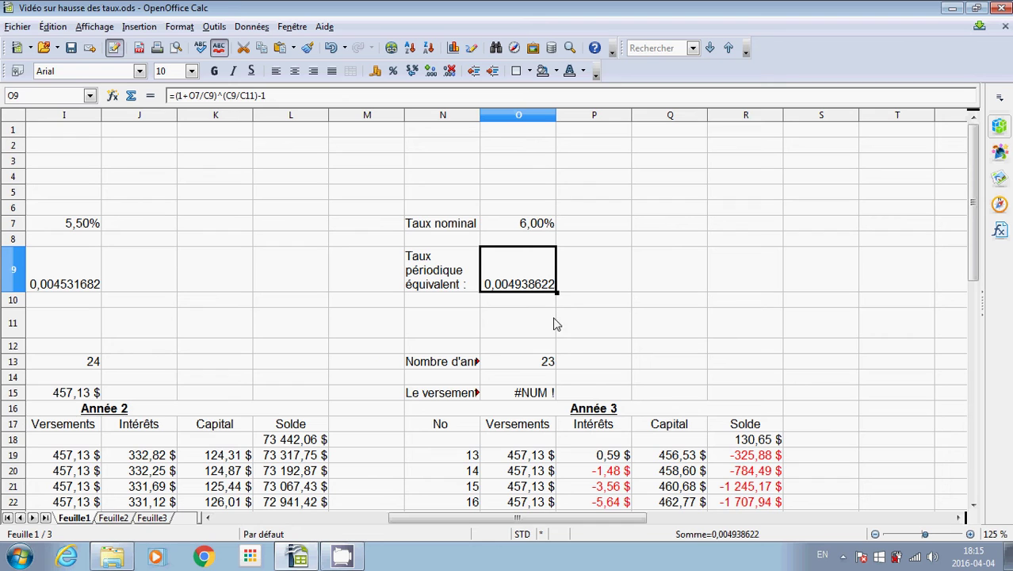
Widen column N to fit its labels and clear the pasted periodic payment formula from O15.
{"action": "left_click", "coordinate": [553, 364]}
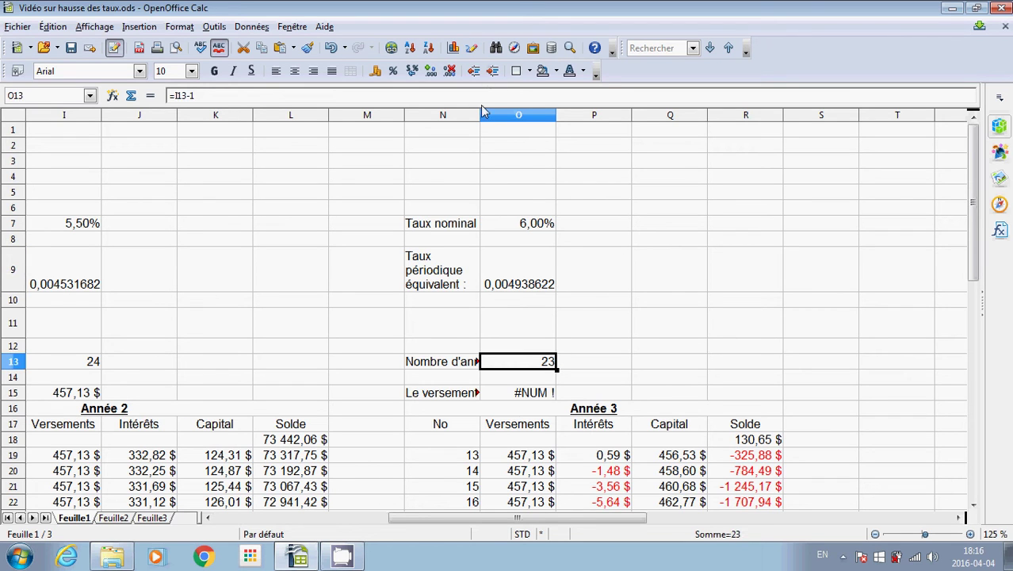
{"action": "left_click_drag", "start_coordinate": [480, 115], "coordinate": [557, 117]}
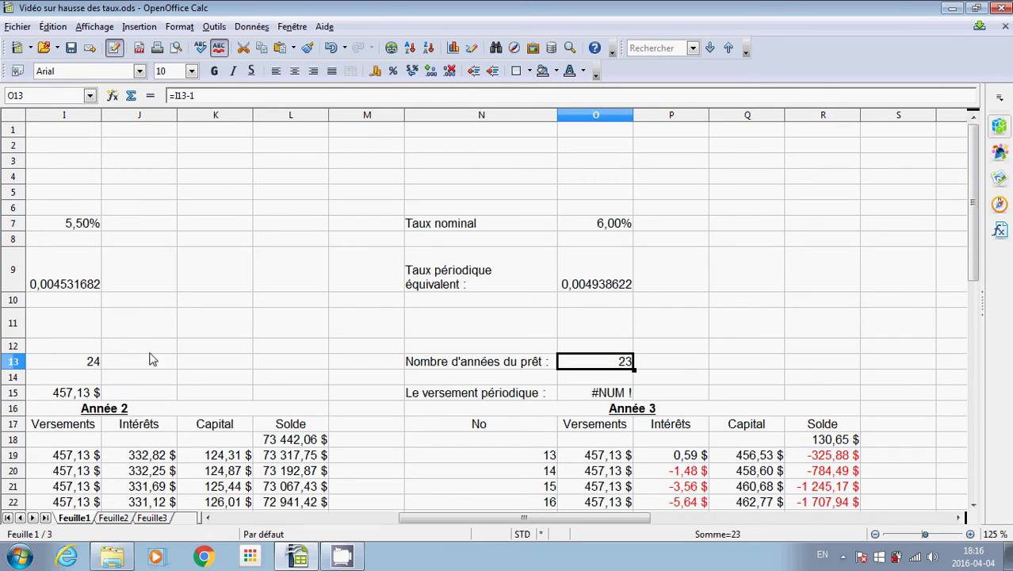
{"action": "left_click", "coordinate": [597, 394]}
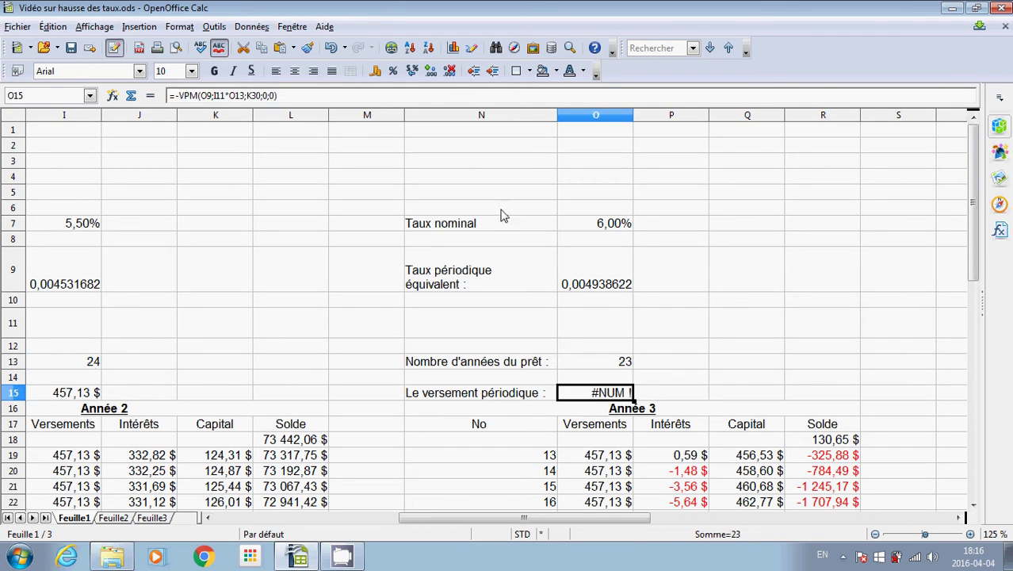
{"action": "left_click", "coordinate": [291, 97]}
{"action": "left_click_drag", "start_coordinate": [291, 96], "coordinate": [112, 96]}
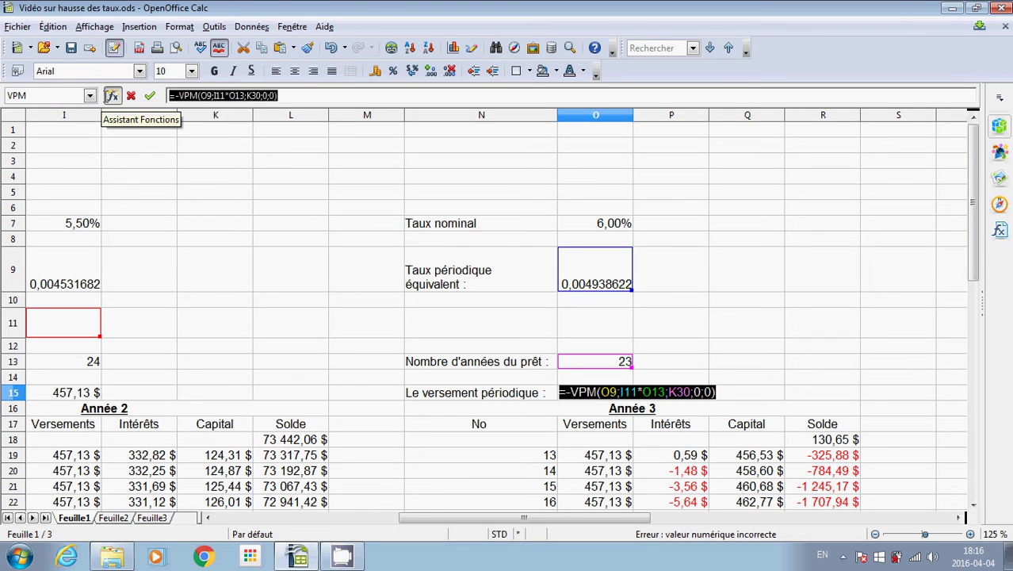
{"action": "key", "text": "BackSpace"}
{"action": "left_click", "coordinate": [151, 96]}
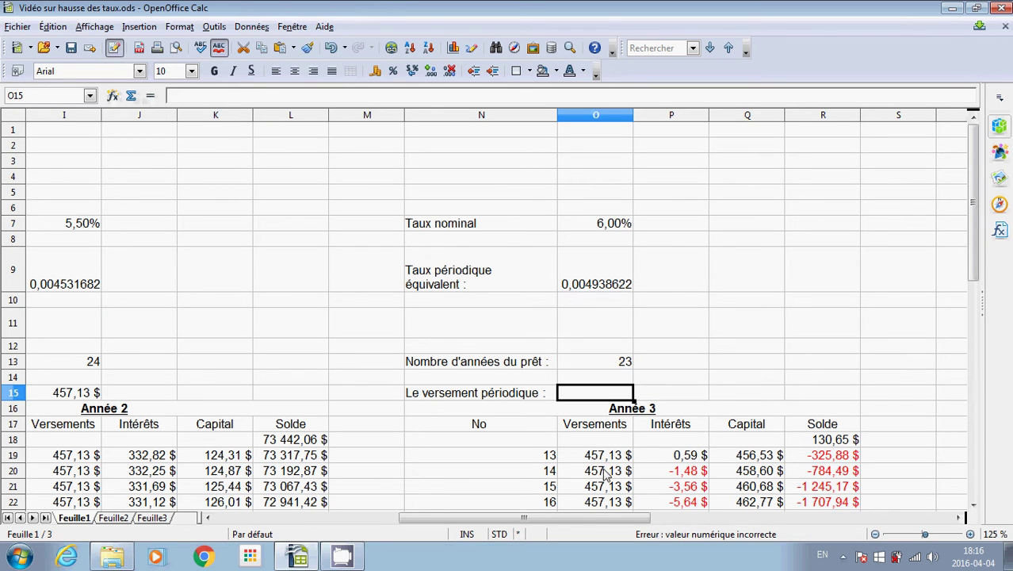
Copy the first-year payment formula =-VPM(F9;C11*C13;C5;0;0) from C15 and paste its text unchanged into O15.
{"action": "left_click_drag", "start_coordinate": [583, 523], "coordinate": [377, 524]}
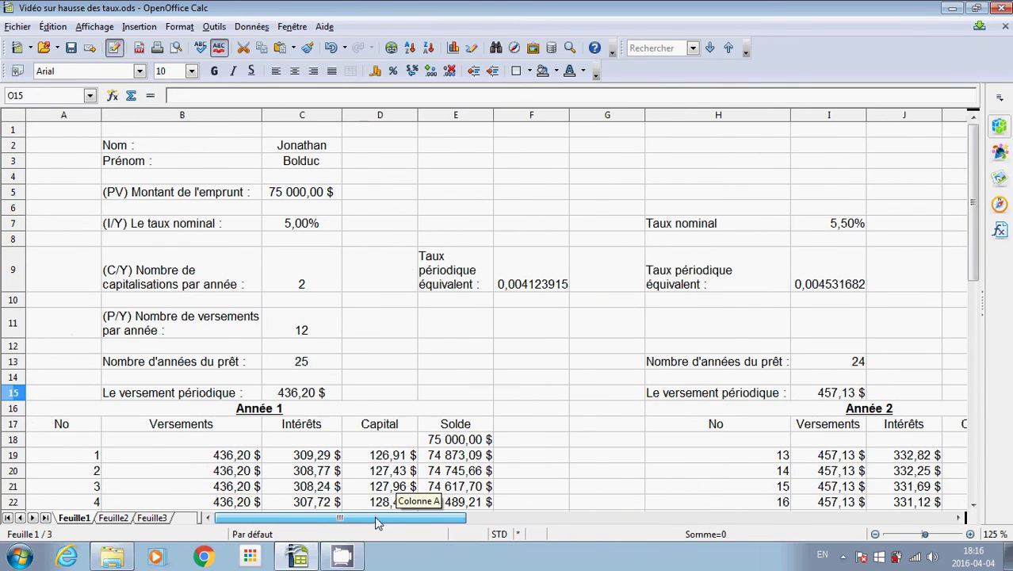
{"action": "left_click", "coordinate": [294, 401]}
{"action": "left_click_drag", "start_coordinate": [284, 95], "coordinate": [159, 95]}
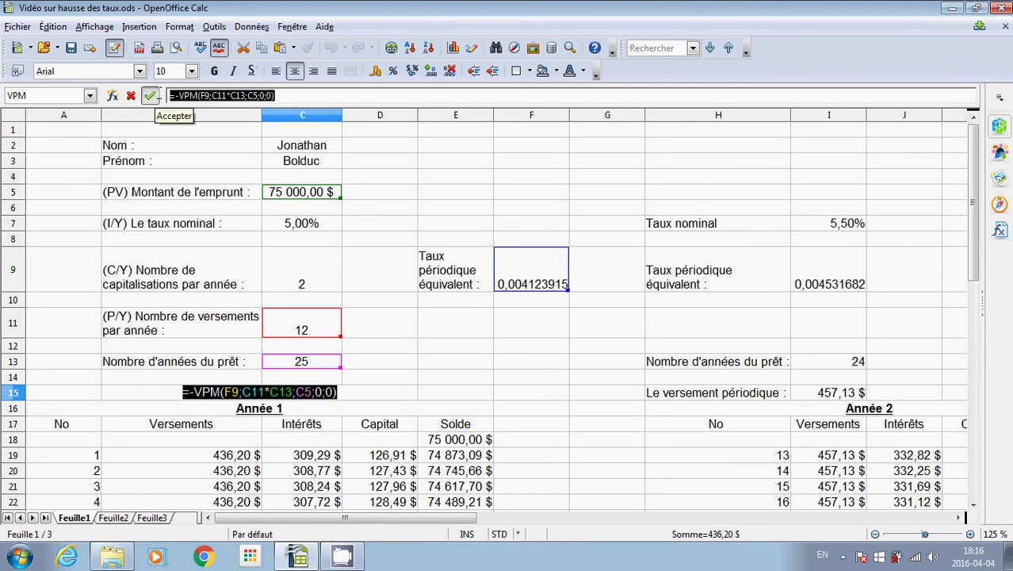
{"action": "left_click", "coordinate": [150, 96]}
{"action": "left_click_drag", "start_coordinate": [479, 525], "coordinate": [660, 525]}
{"action": "left_click", "coordinate": [600, 393]}
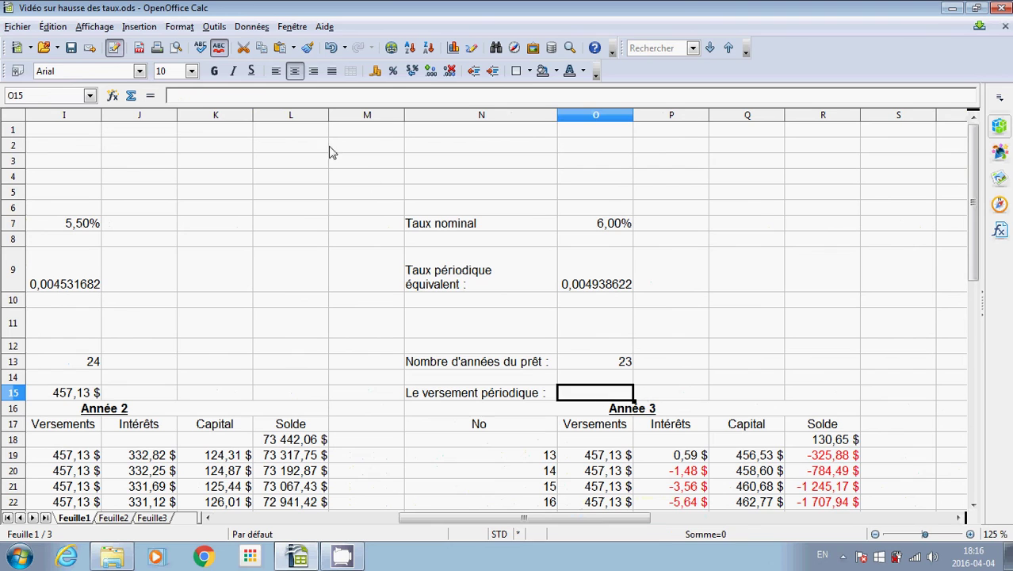
{"action": "left_click", "coordinate": [199, 96]}
{"action": "type", "text": "=-VPM(F9;C11*C13;C5;0;0)"}
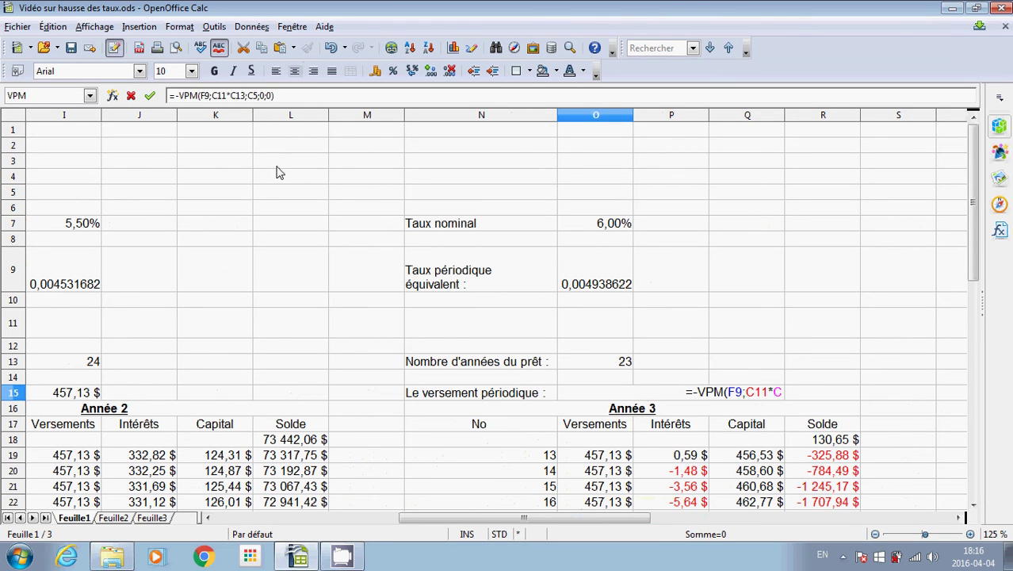
In the O15 payment formula, change the rate reference to O9 and the loan-years reference to O13.
{"action": "left_click_drag", "start_coordinate": [541, 517], "coordinate": [610, 517]}
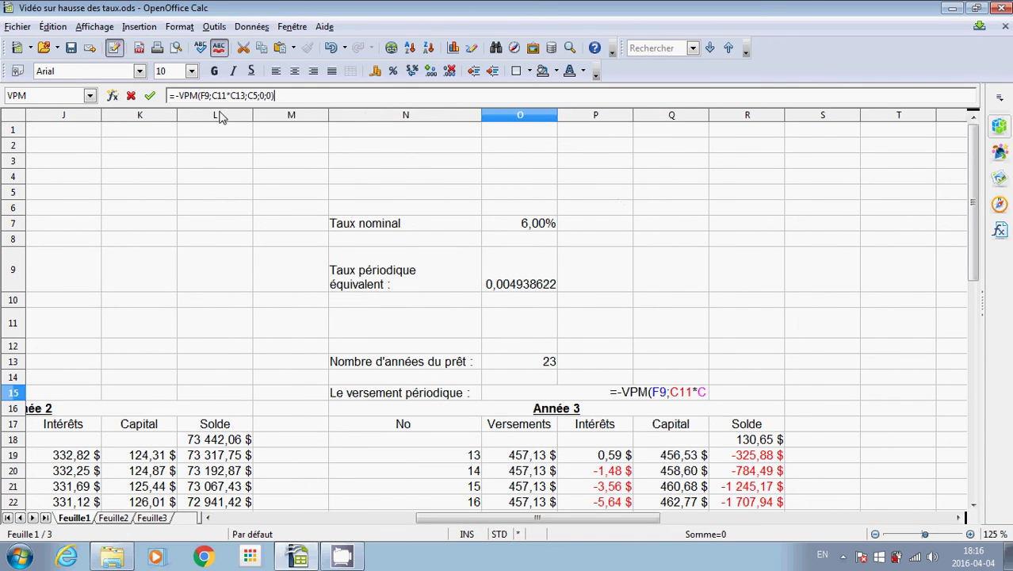
{"action": "type", "text": "O9"}
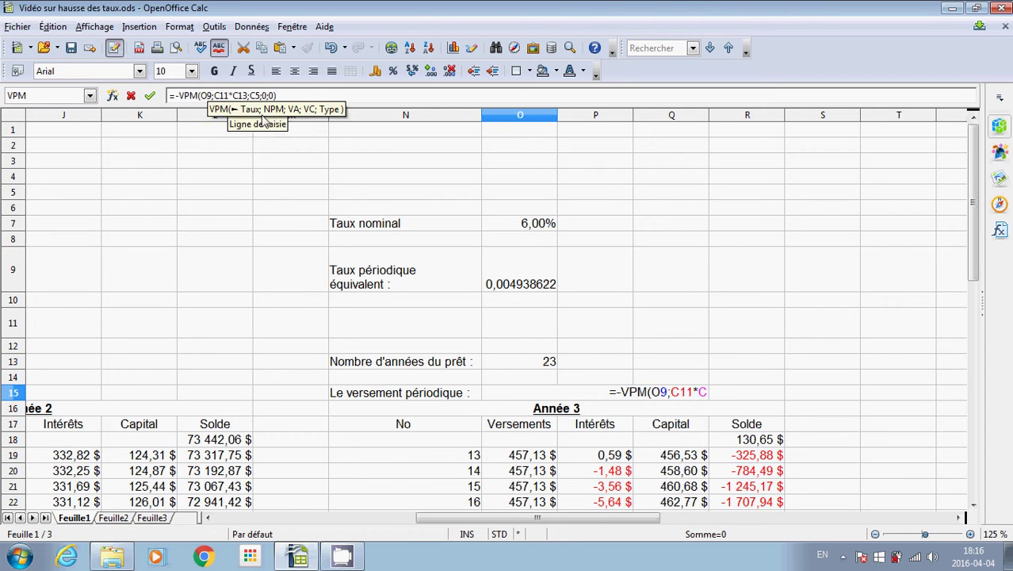
{"action": "left_click_drag", "start_coordinate": [587, 518], "coordinate": [397, 476]}
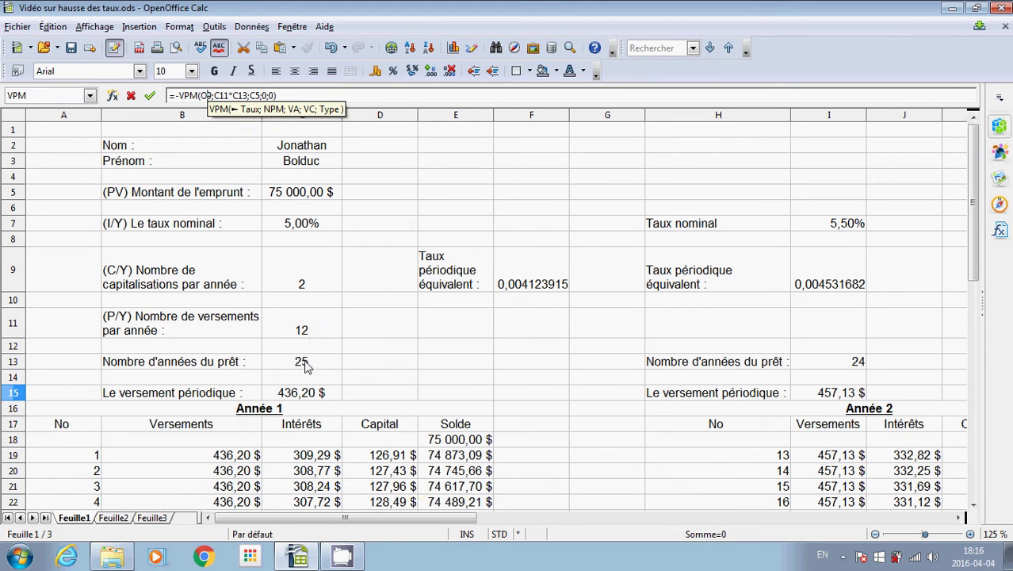
{"action": "left_click_drag", "start_coordinate": [378, 515], "coordinate": [596, 520]}
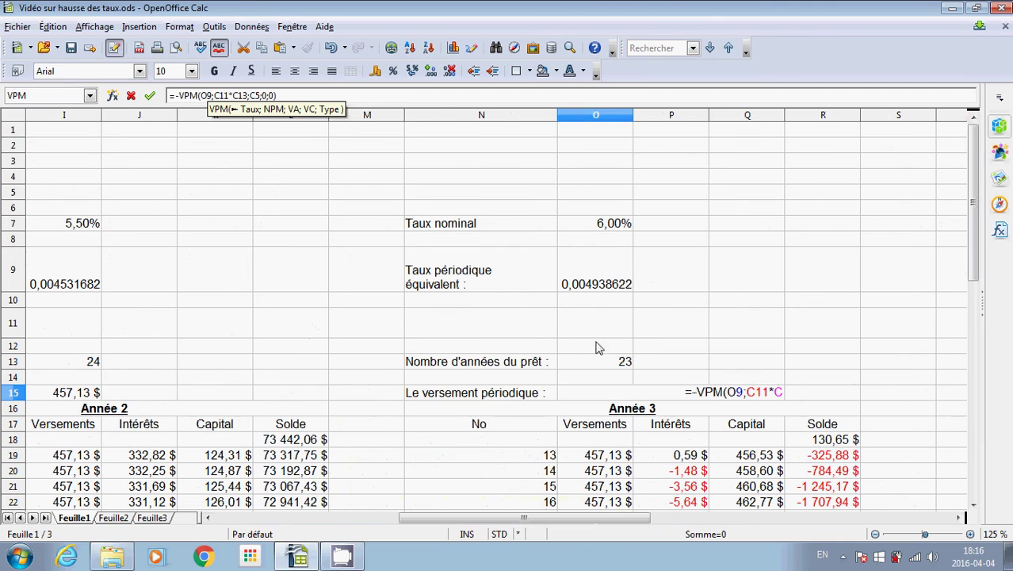
{"action": "left_click", "coordinate": [240, 95]}
{"action": "key", "text": "BackSpace"}
{"action": "type", "text": "O"}
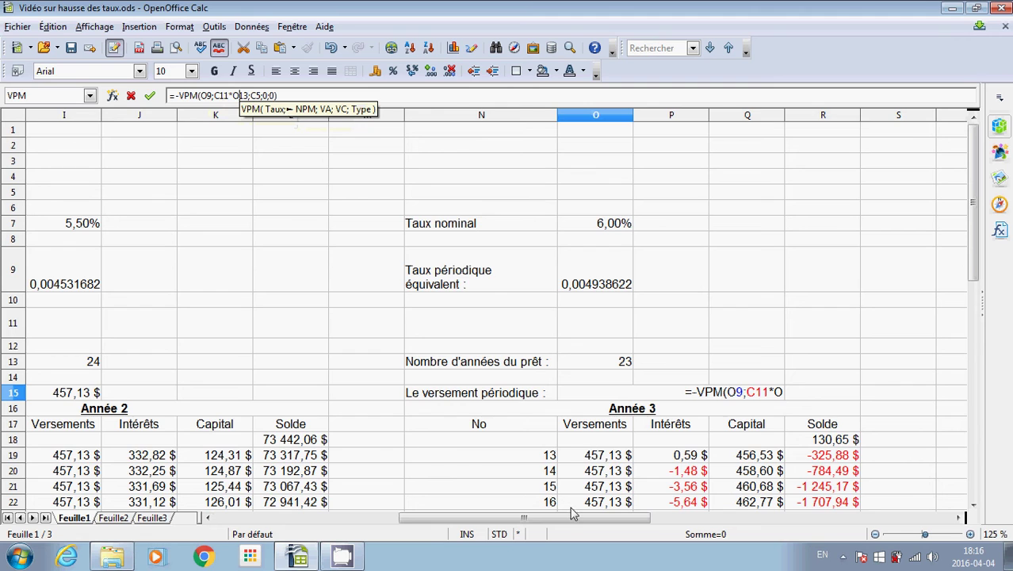
Replace the loan amount reference C5 in O15 with the second-year closing balance L30, making it =-VPM(O9;C11*O13;L30;0;0).
{"action": "left_click_drag", "start_coordinate": [574, 517], "coordinate": [319, 524]}
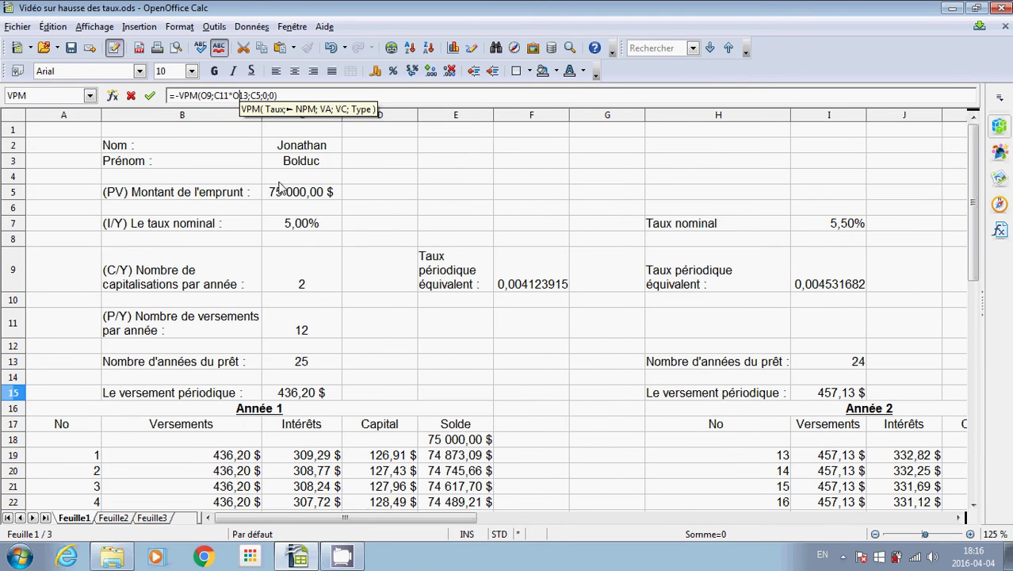
{"action": "left_click_drag", "start_coordinate": [457, 520], "coordinate": [626, 517]}
{"action": "scroll", "coordinate": [520, 387], "scroll_direction": "down", "scroll_amount": 5}
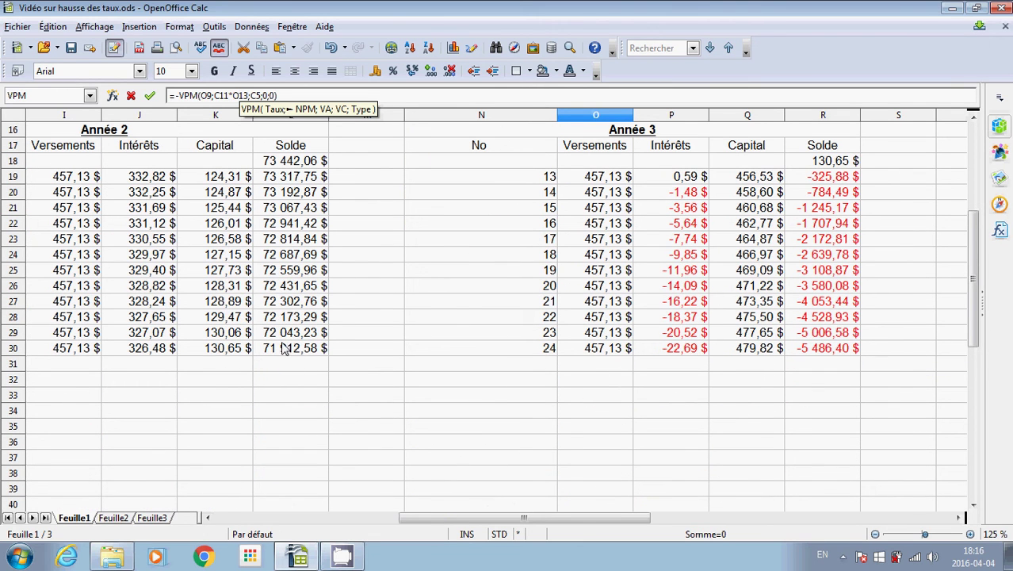
{"action": "left_click", "coordinate": [253, 95]}
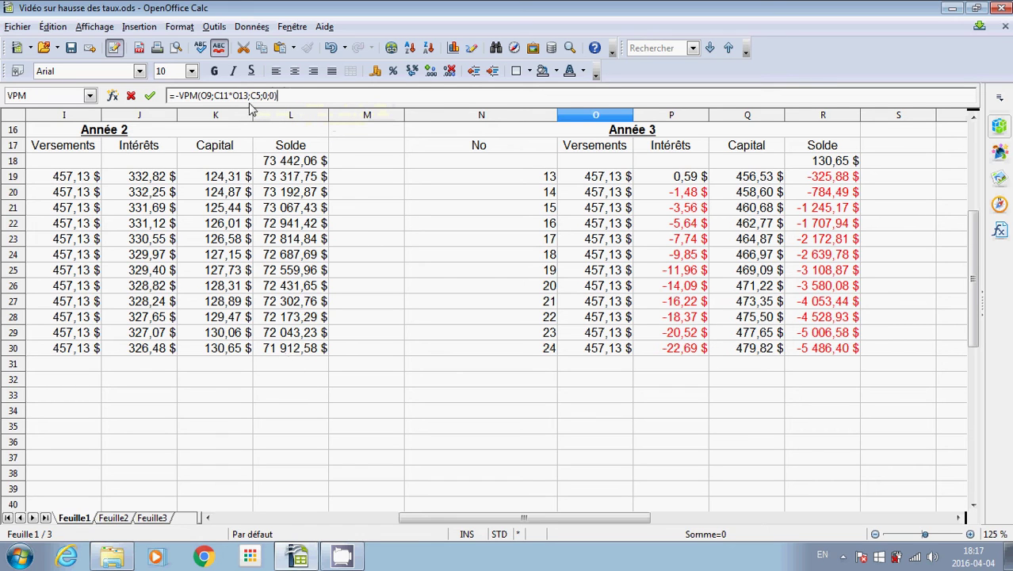
{"action": "key", "text": "Delete"}
{"action": "key", "text": "Delete"}
{"action": "key", "text": "Delete"}
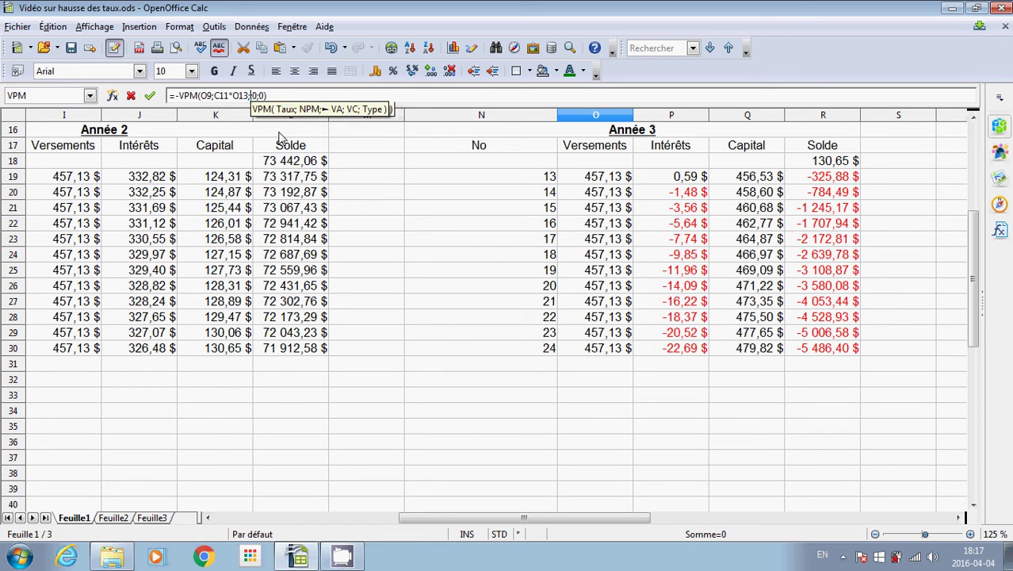
{"action": "type", "text": "L3"}
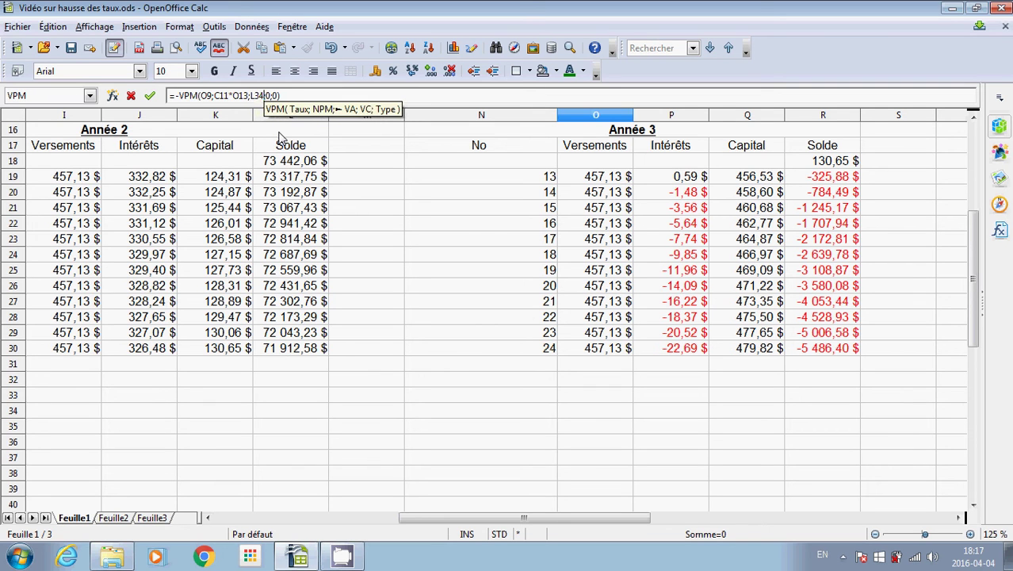
{"action": "type", "text": "0"}
{"action": "left_click", "coordinate": [150, 95]}
{"action": "scroll", "coordinate": [575, 241], "scroll_direction": "up", "scroll_amount": 2}
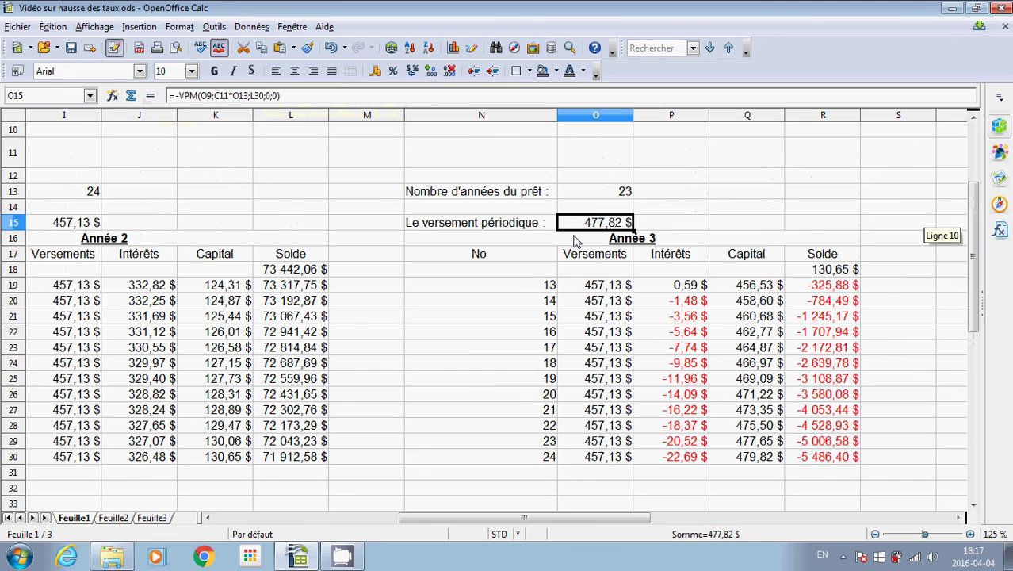
{"action": "scroll", "coordinate": [710, 236], "scroll_direction": "up", "scroll_amount": 1}
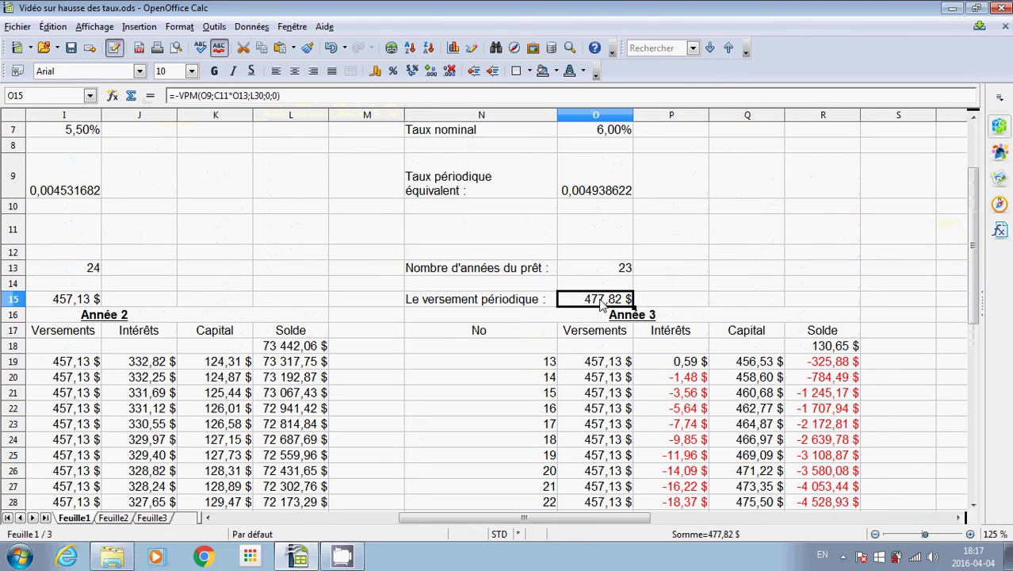
Change the first Année 3 payment in O19 to =$O$15 and fill the formula down through O30.
{"action": "left_click", "coordinate": [619, 365]}
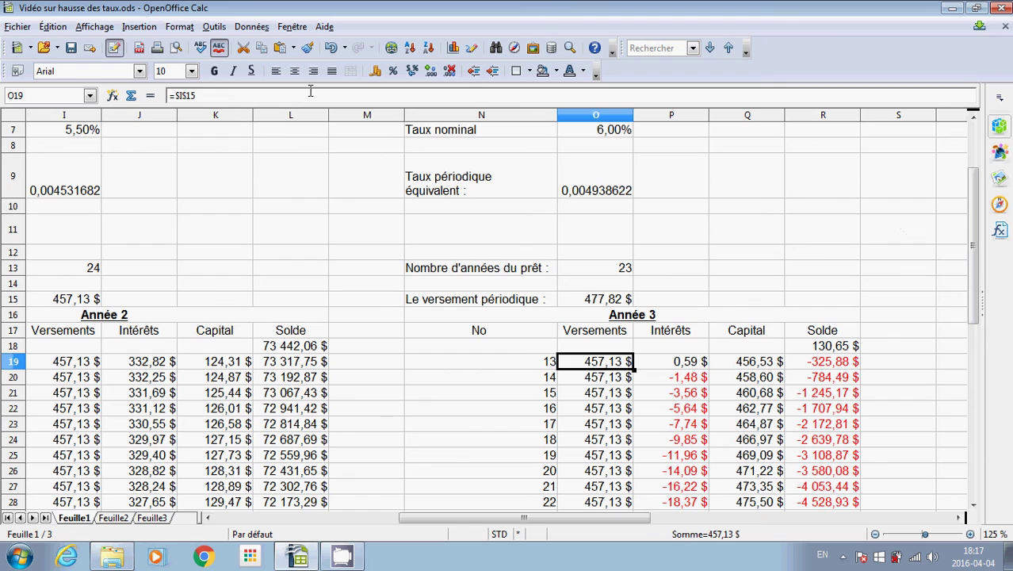
{"action": "left_click", "coordinate": [214, 96]}
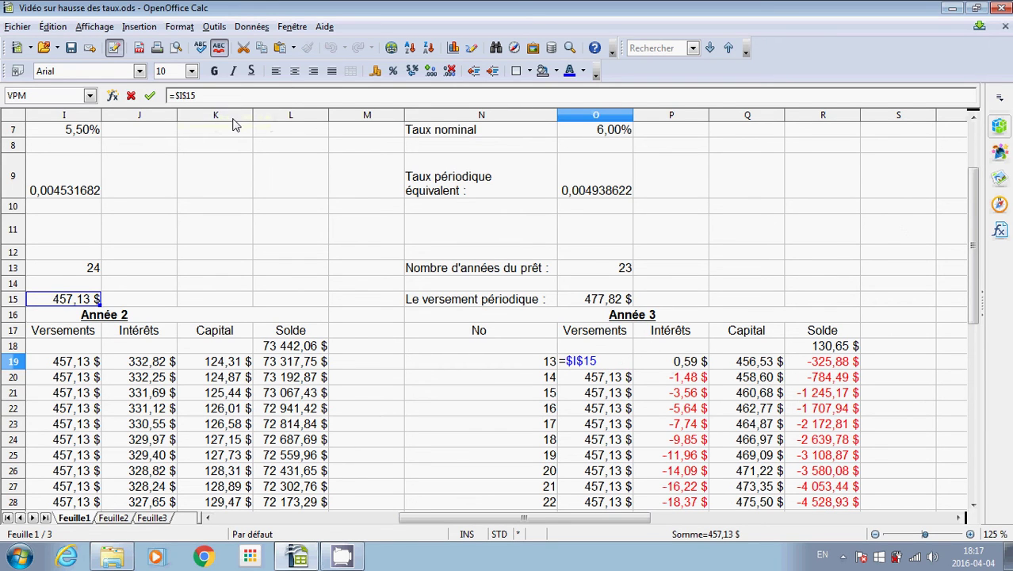
{"action": "key", "text": "BackSpace"}
{"action": "type", "text": "O"}
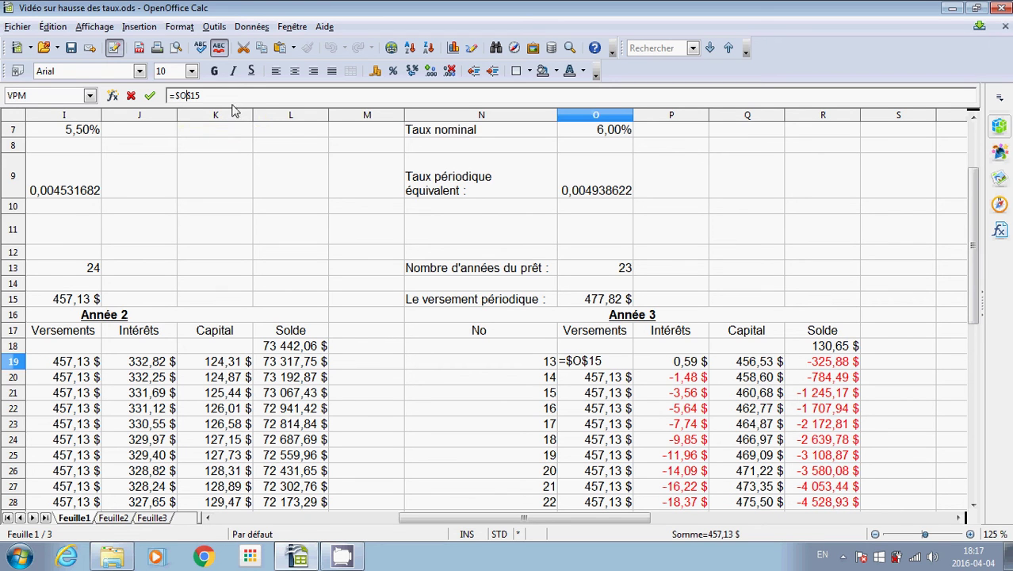
{"action": "left_click", "coordinate": [150, 95]}
{"action": "scroll", "coordinate": [444, 337], "scroll_direction": "down", "scroll_amount": 1}
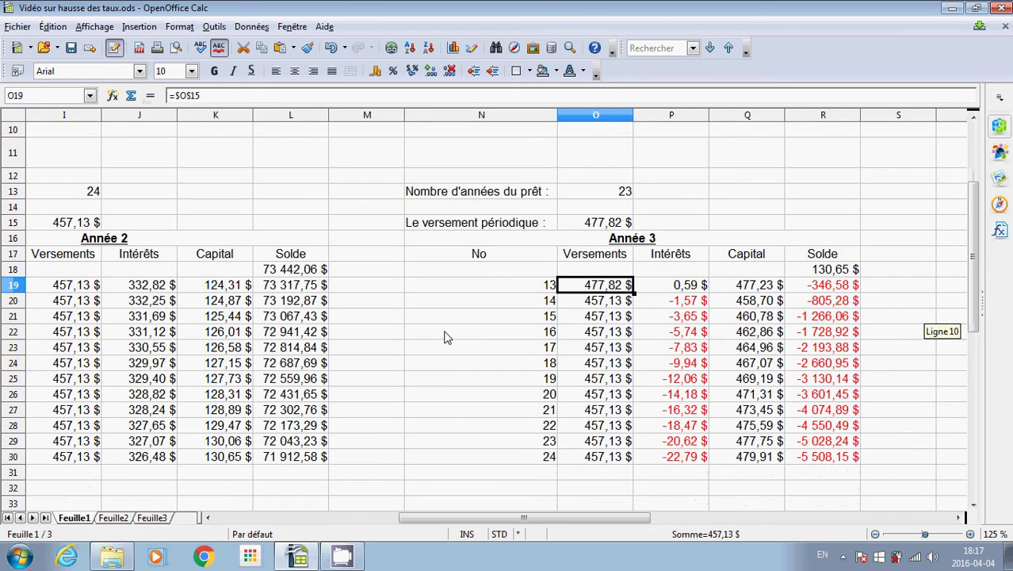
{"action": "left_click_drag", "start_coordinate": [635, 292], "coordinate": [635, 463]}
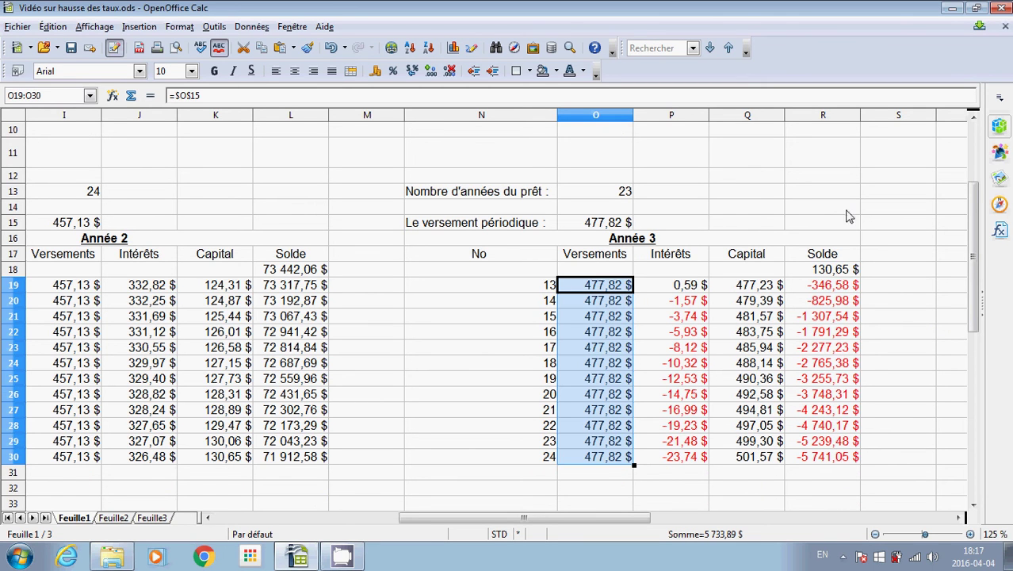
{"action": "left_click", "coordinate": [735, 208]}
Change the rate reference in the first Année 3 interest cell P19, making the formula =$O$9*R18.
{"action": "scroll", "coordinate": [735, 208], "scroll_direction": "up", "scroll_amount": 1}
{"action": "left_click", "coordinate": [701, 366]}
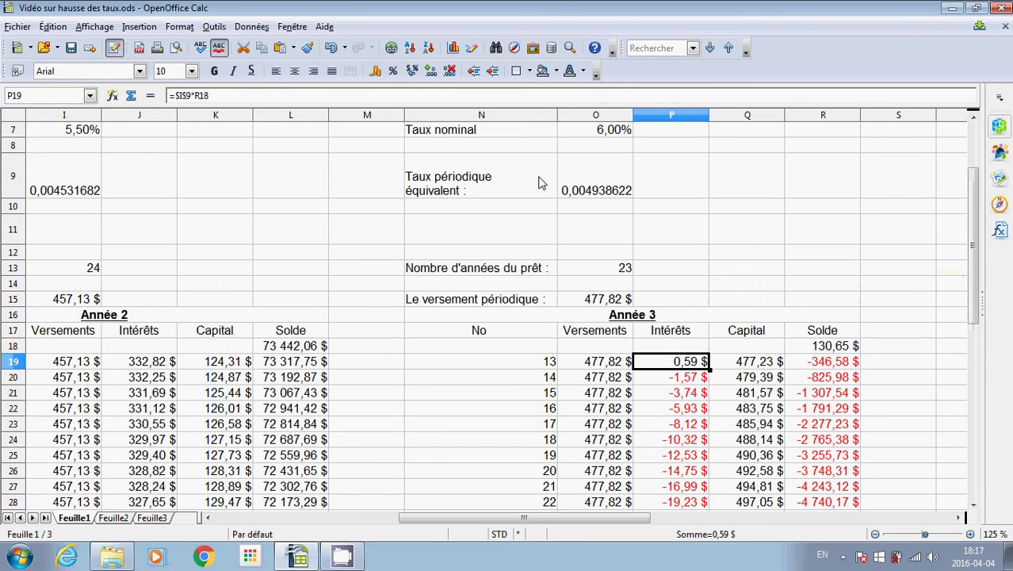
{"action": "scroll", "coordinate": [655, 246], "scroll_direction": "up", "scroll_amount": 1}
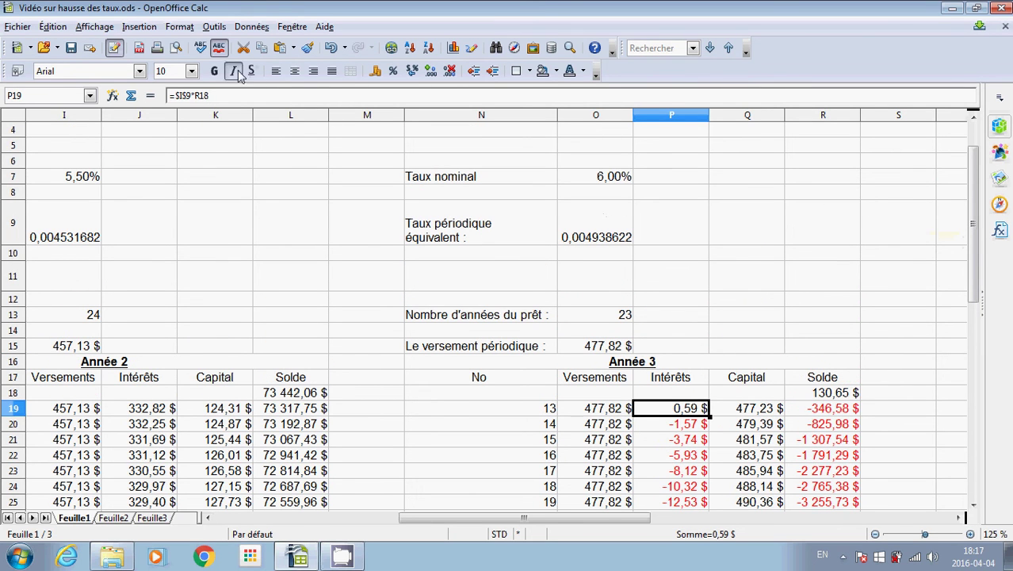
{"action": "left_click", "coordinate": [174, 96]}
{"action": "key", "text": "Delete"}
{"action": "type", "text": "O"}
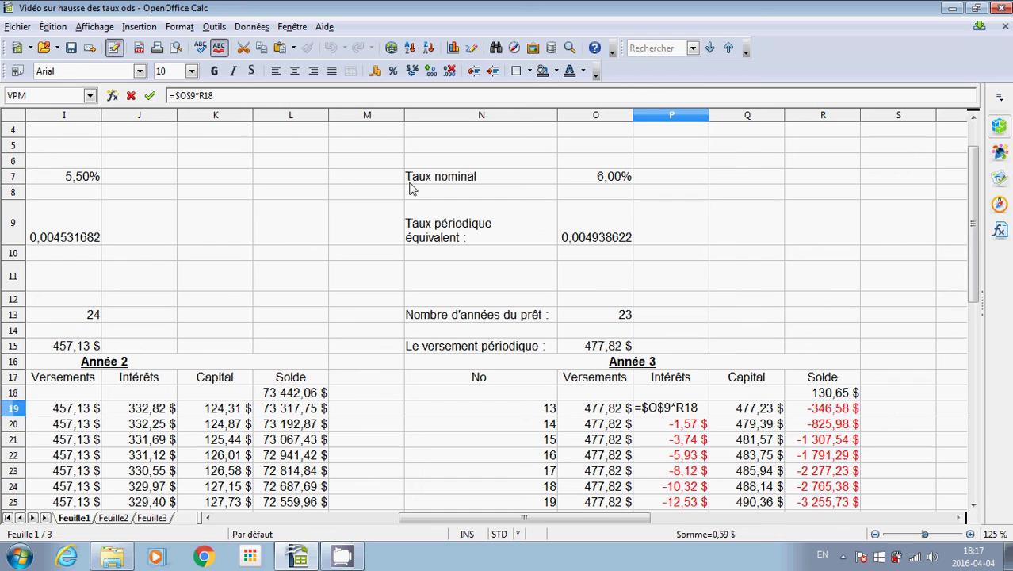
{"action": "left_click", "coordinate": [149, 96]}
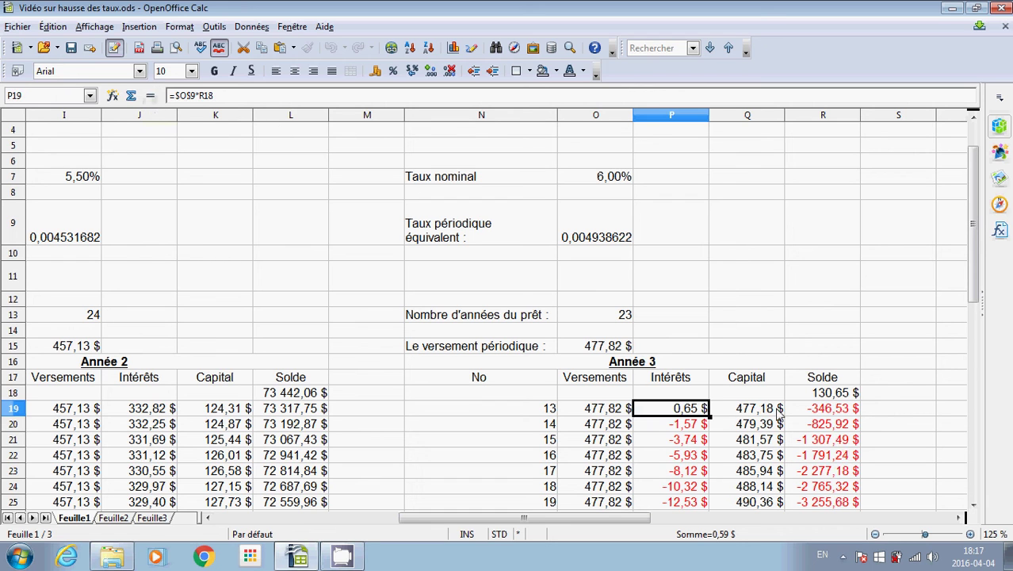
Set the Année 3 opening balance in R18 to =L30, the final balance of Année 2.
{"action": "left_click", "coordinate": [824, 394]}
{"action": "scroll", "coordinate": [745, 219], "scroll_direction": "down", "scroll_amount": 2}
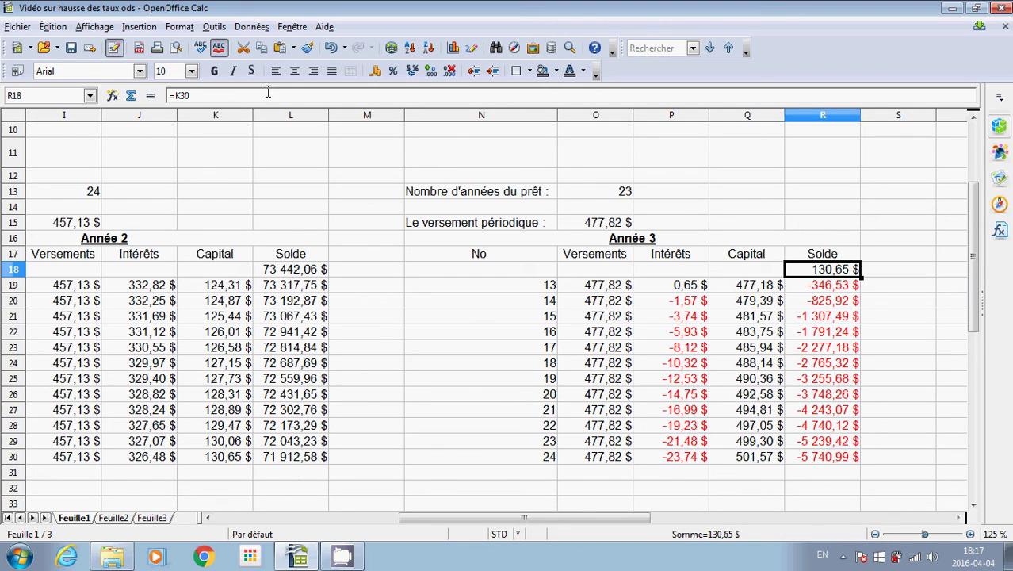
{"action": "left_click", "coordinate": [245, 92]}
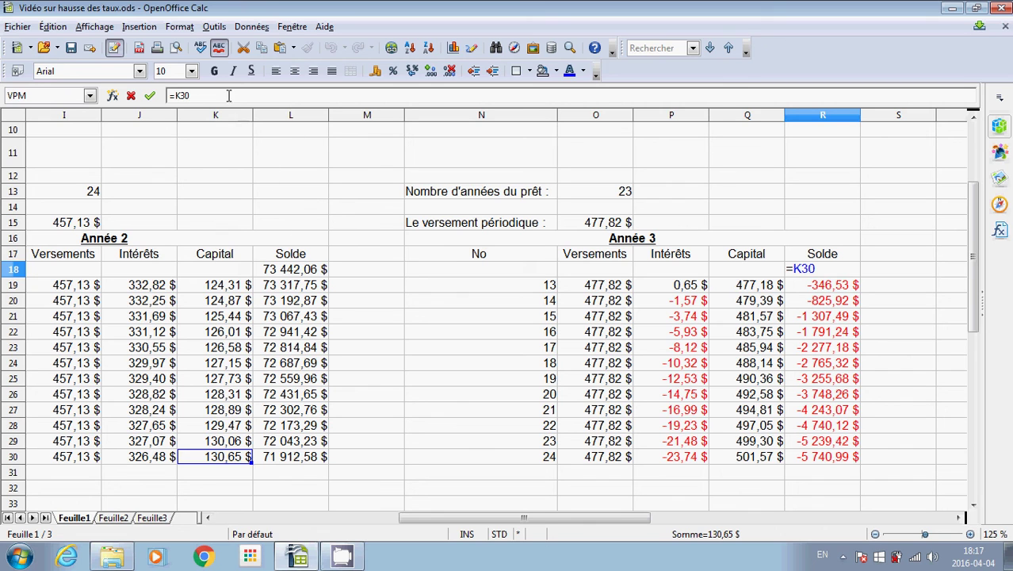
{"action": "double_click", "coordinate": [187, 96]}
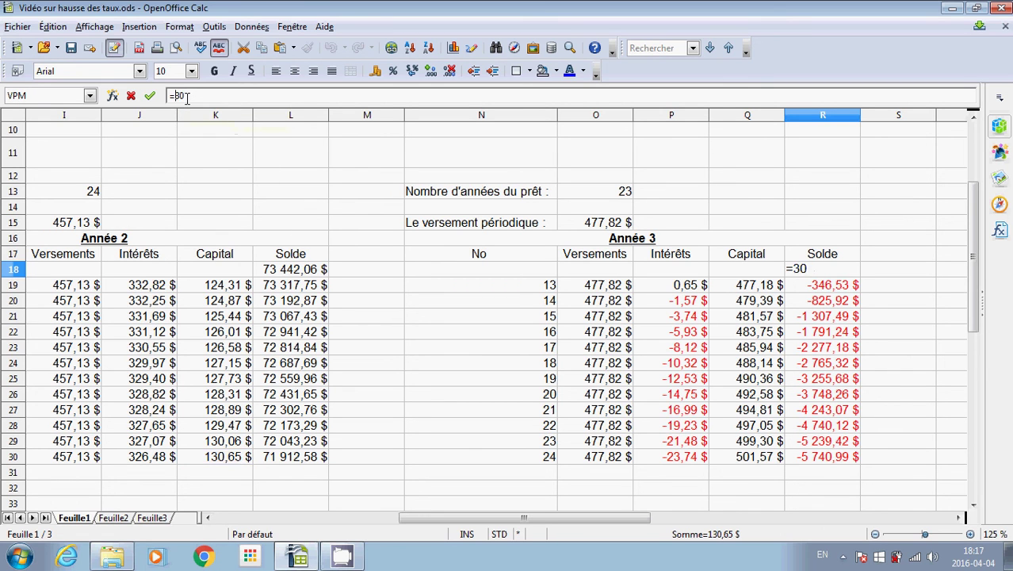
{"action": "type", "text": "L30"}
{"action": "key", "text": "Return"}
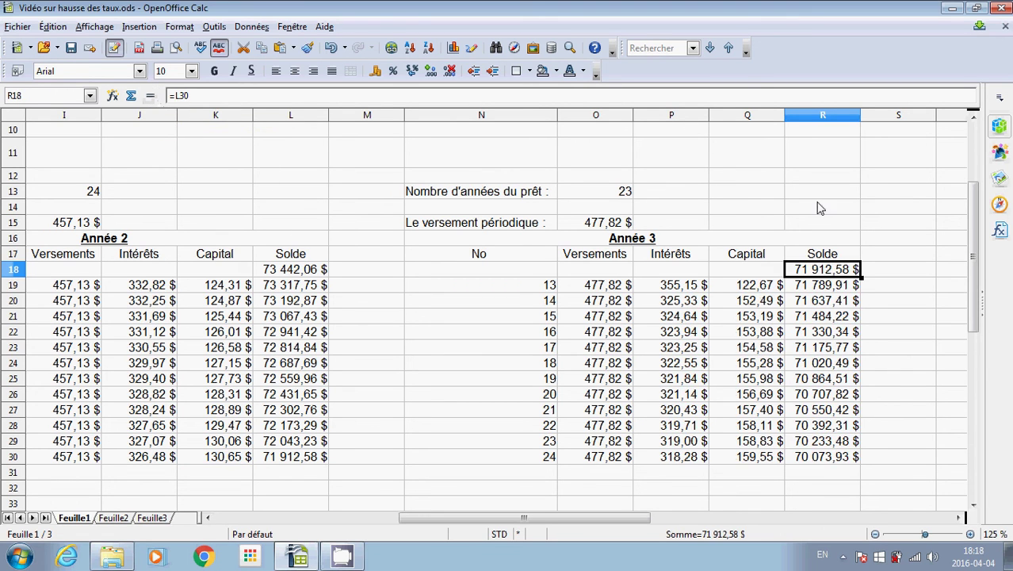
Examine the opening balance link between R18 and L30 and the interest, capital and balance formulas in row 19 of Année 3.
{"action": "left_click", "coordinate": [881, 224]}
{"action": "left_click", "coordinate": [831, 273]}
{"action": "left_click", "coordinate": [294, 462]}
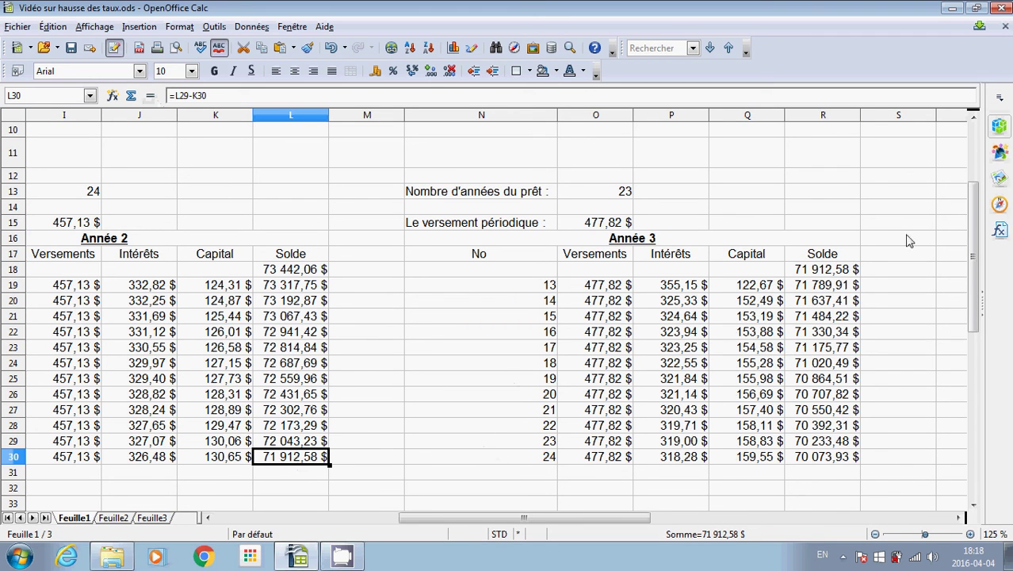
{"action": "left_click", "coordinate": [823, 275]}
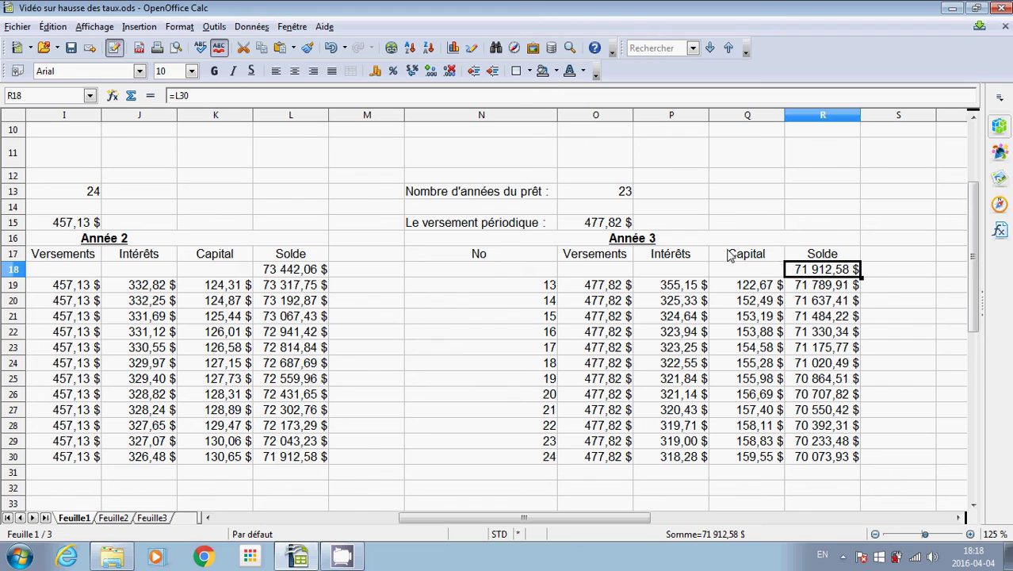
{"action": "left_click", "coordinate": [691, 288]}
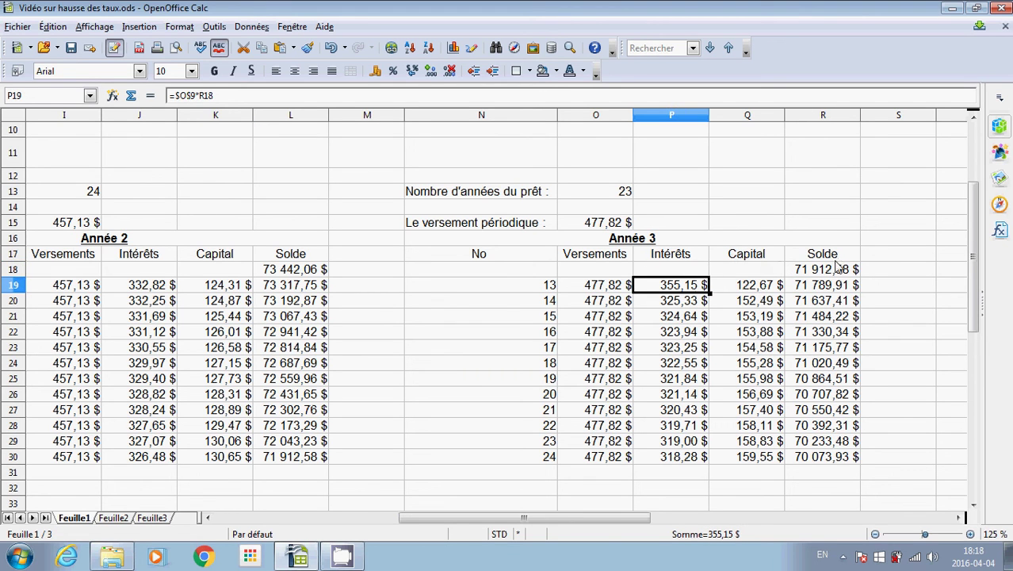
{"action": "scroll", "coordinate": [614, 186], "scroll_direction": "up", "scroll_amount": 1}
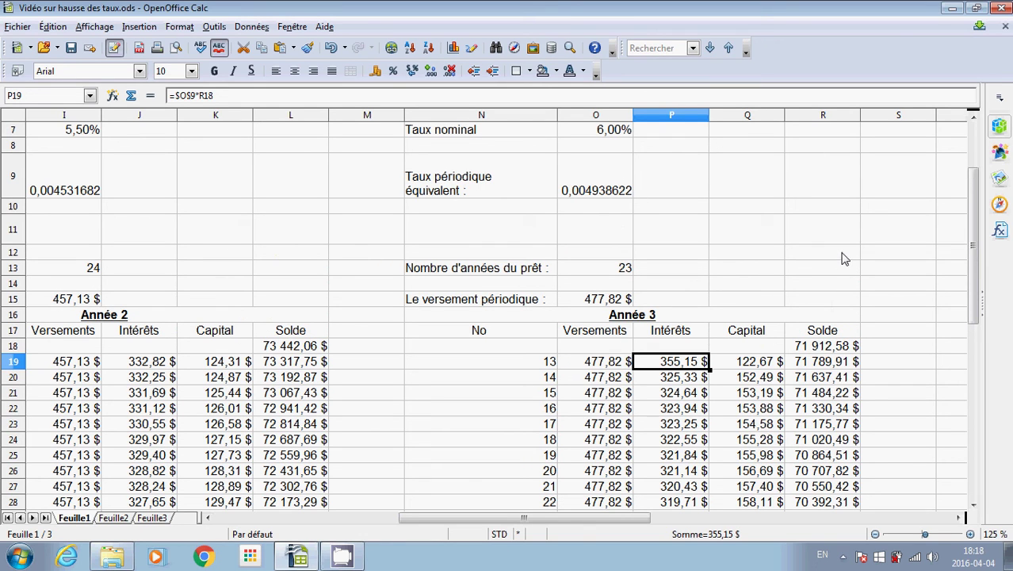
{"action": "left_click", "coordinate": [749, 365]}
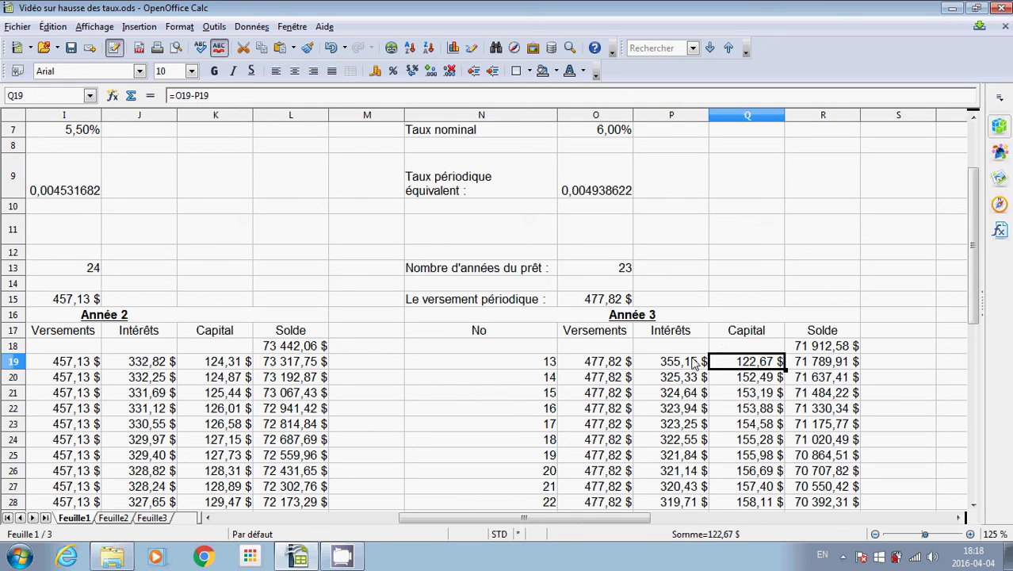
{"action": "left_click", "coordinate": [689, 363]}
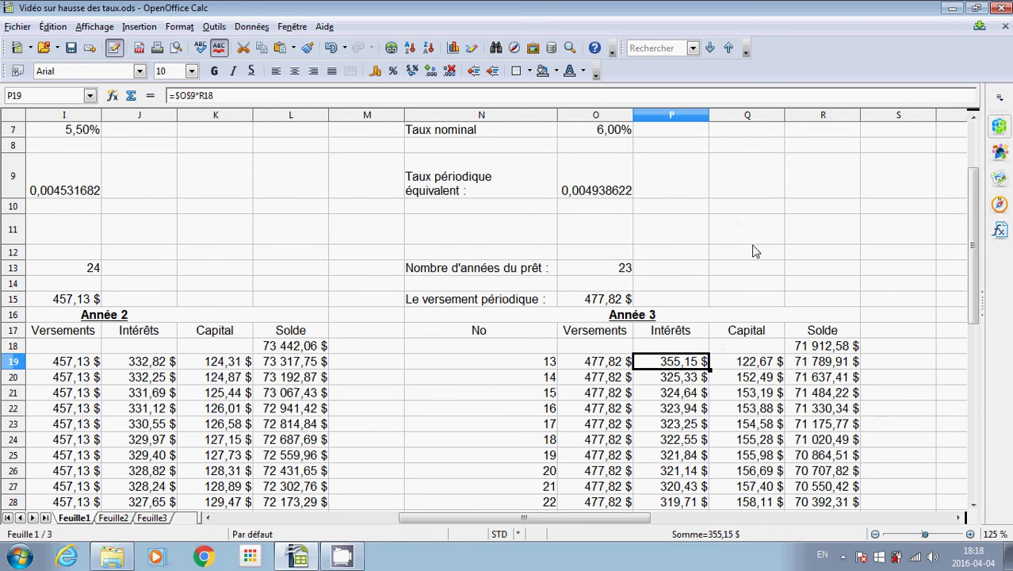
{"action": "left_click", "coordinate": [775, 363]}
{"action": "left_click", "coordinate": [822, 364]}
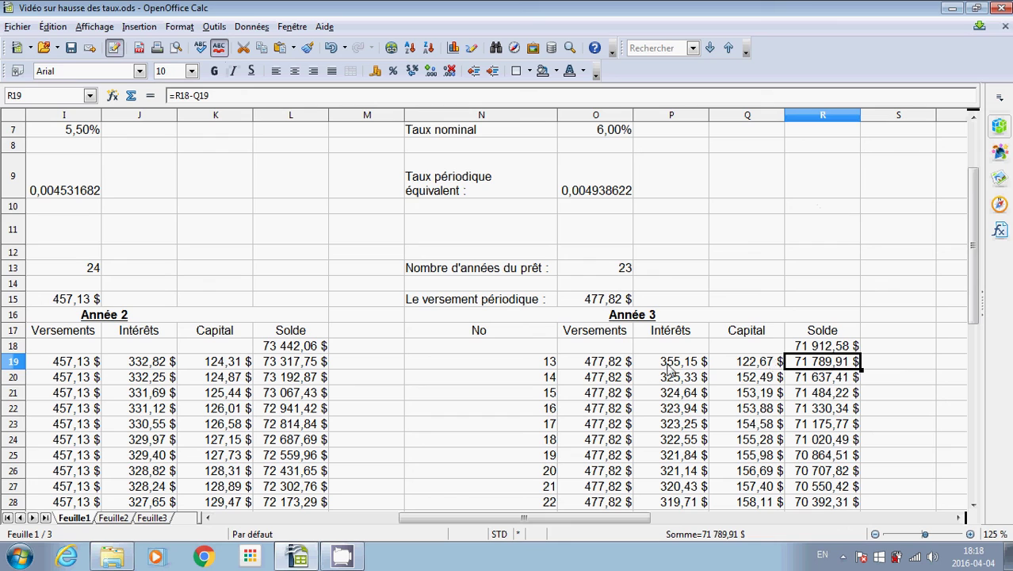
{"action": "left_click", "coordinate": [814, 349]}
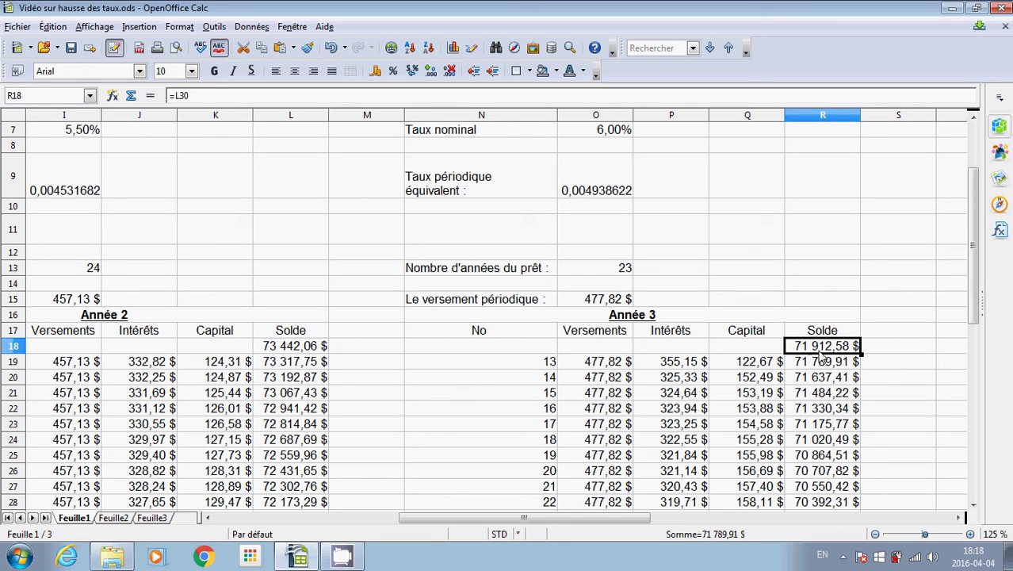
{"action": "left_click", "coordinate": [827, 363]}
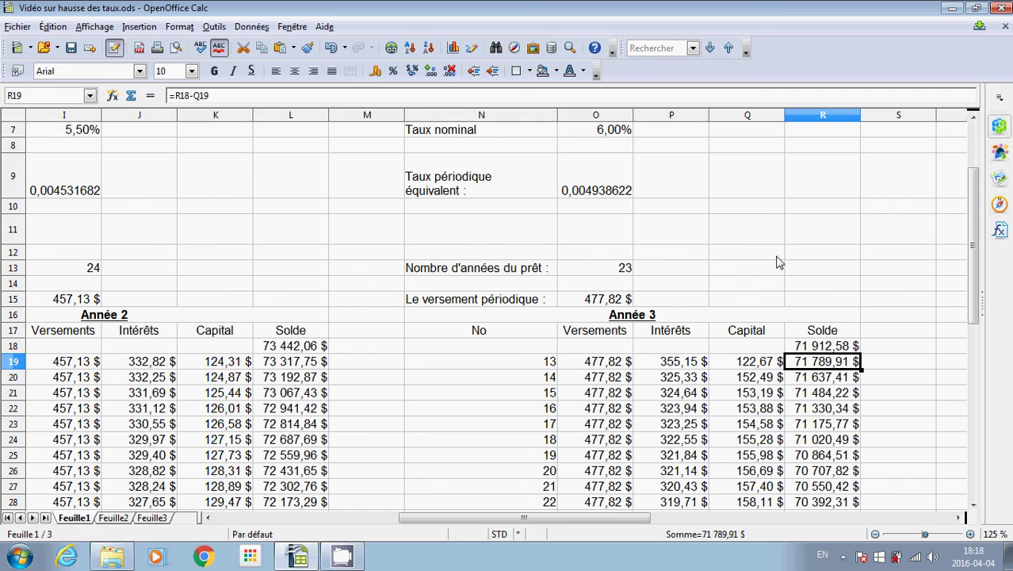
{"action": "left_click", "coordinate": [763, 365]}
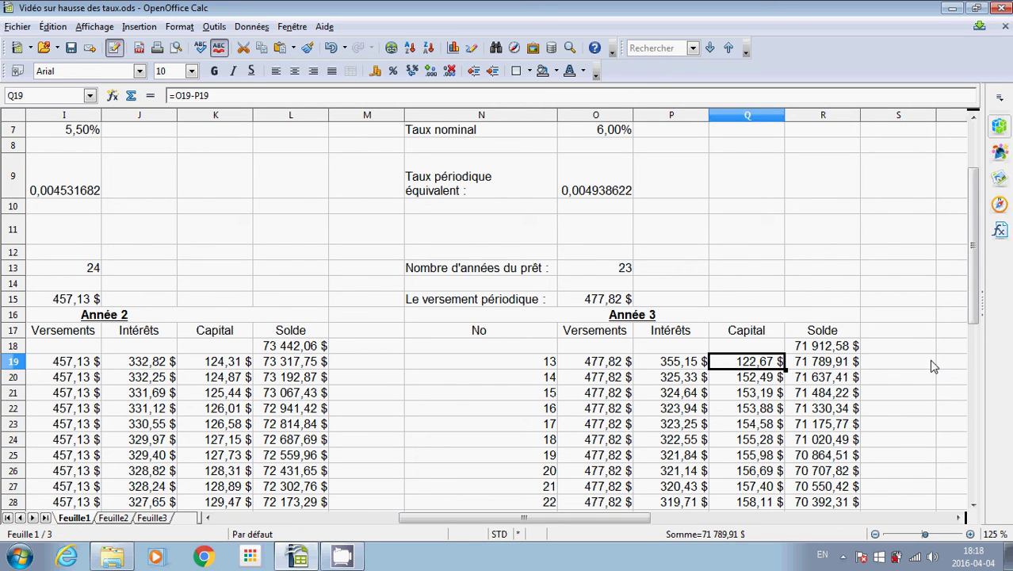
Fill the first-row interest, capital and balance formulas of Année 3 from P19:R19 down through row 30.
{"action": "scroll", "coordinate": [934, 366], "scroll_direction": "down", "scroll_amount": 2}
{"action": "left_click_drag", "start_coordinate": [682, 227], "coordinate": [861, 400]}
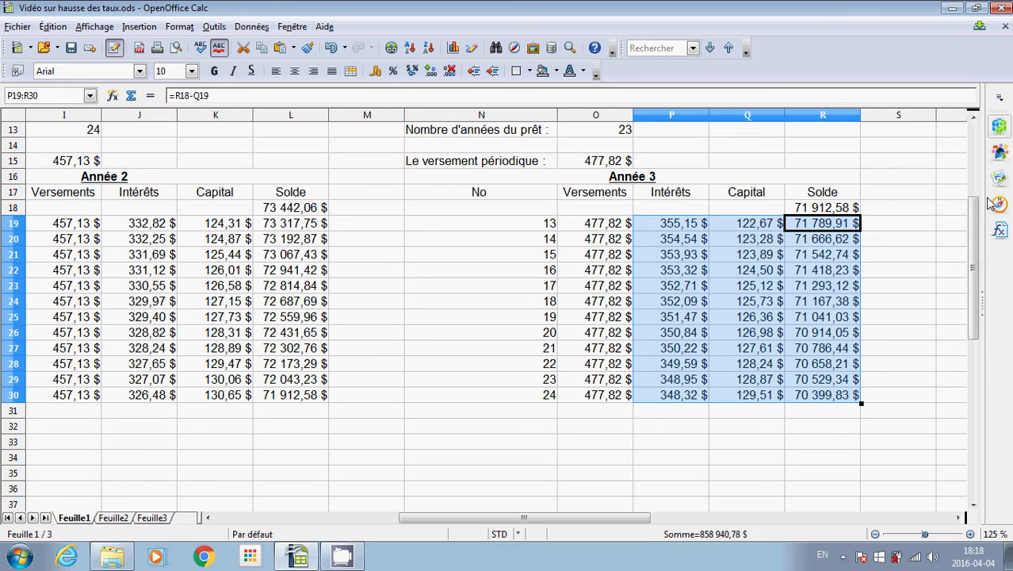
{"action": "left_click", "coordinate": [935, 211]}
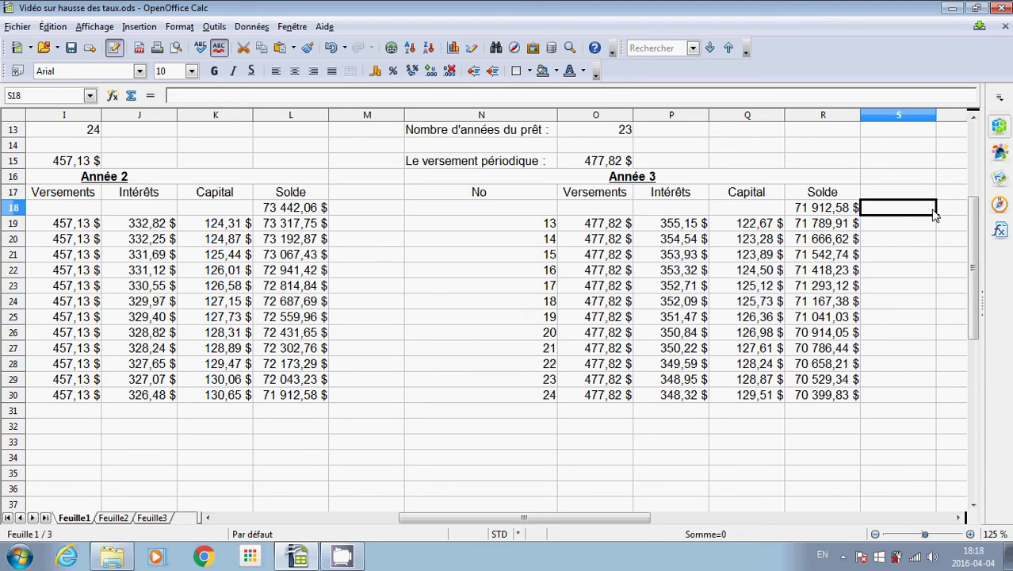
Examine how the Année 3 interest, capital, payment and balance formulas in row 19 refer to one another and extend down the table.
{"action": "scroll", "coordinate": [934, 214], "scroll_direction": "up", "scroll_amount": 1}
{"action": "left_click", "coordinate": [664, 287]}
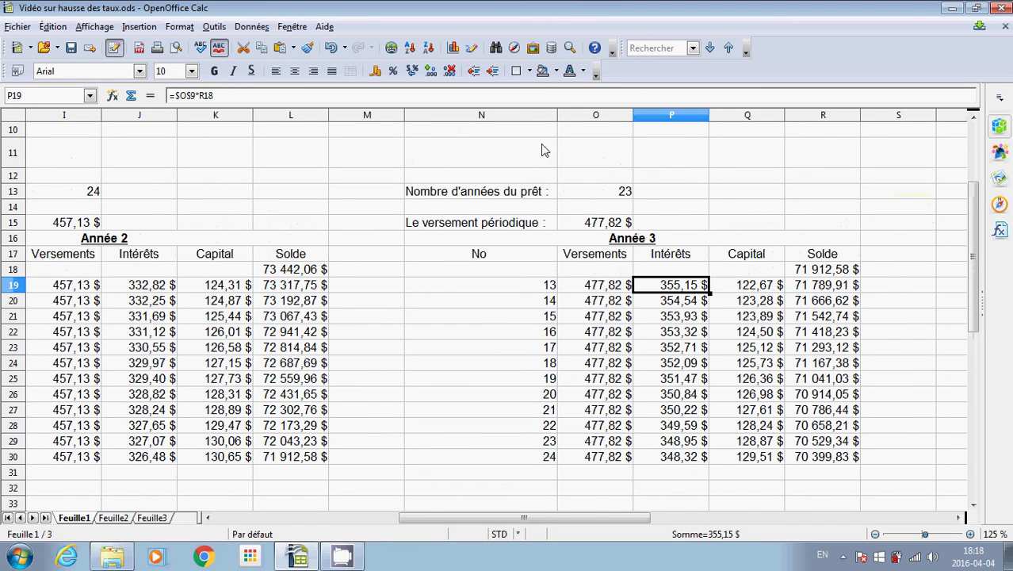
{"action": "scroll", "coordinate": [552, 162], "scroll_direction": "up", "scroll_amount": 1}
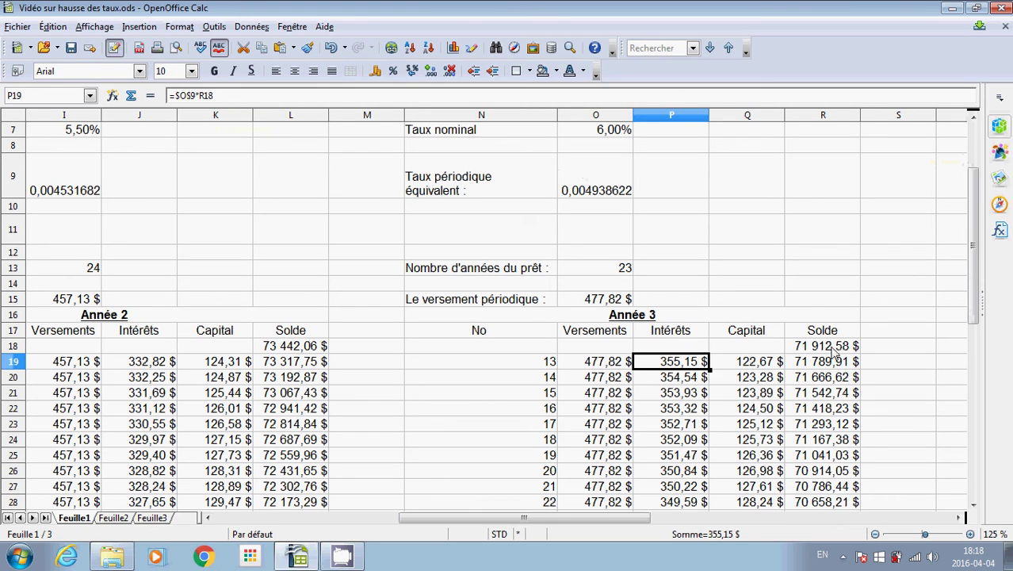
{"action": "left_click", "coordinate": [739, 363]}
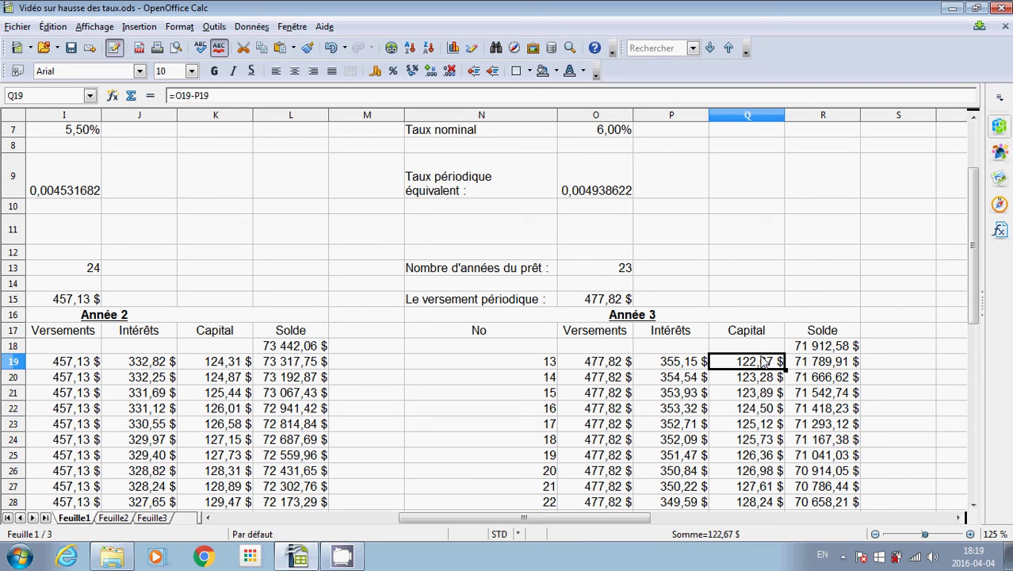
{"action": "left_click", "coordinate": [600, 365]}
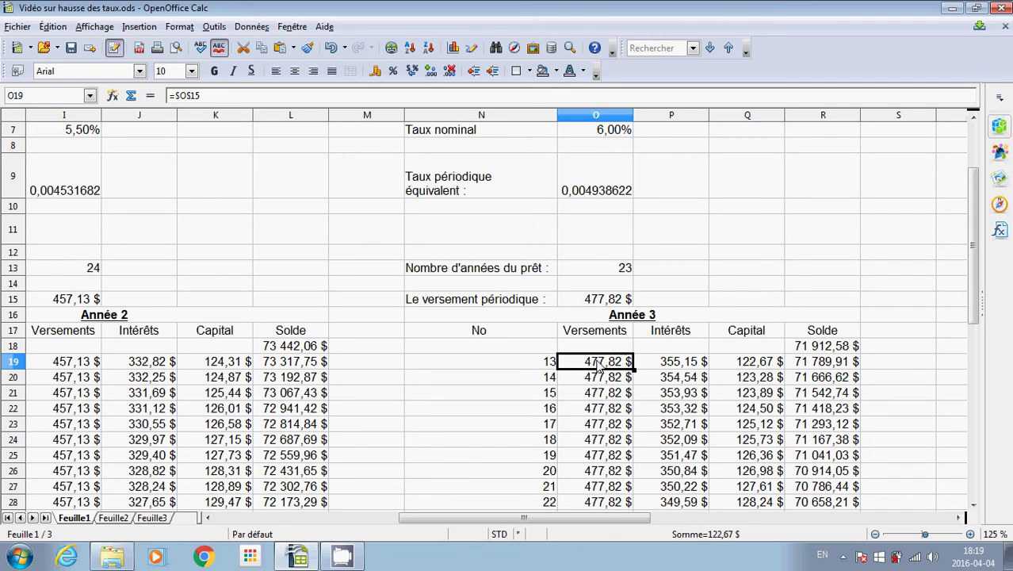
{"action": "left_click", "coordinate": [776, 366]}
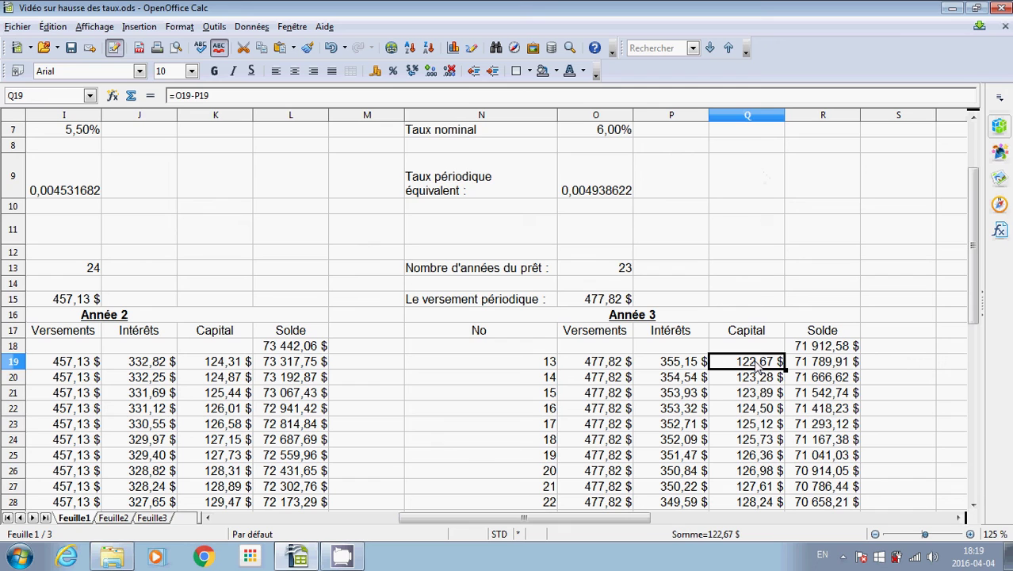
{"action": "left_click", "coordinate": [692, 362]}
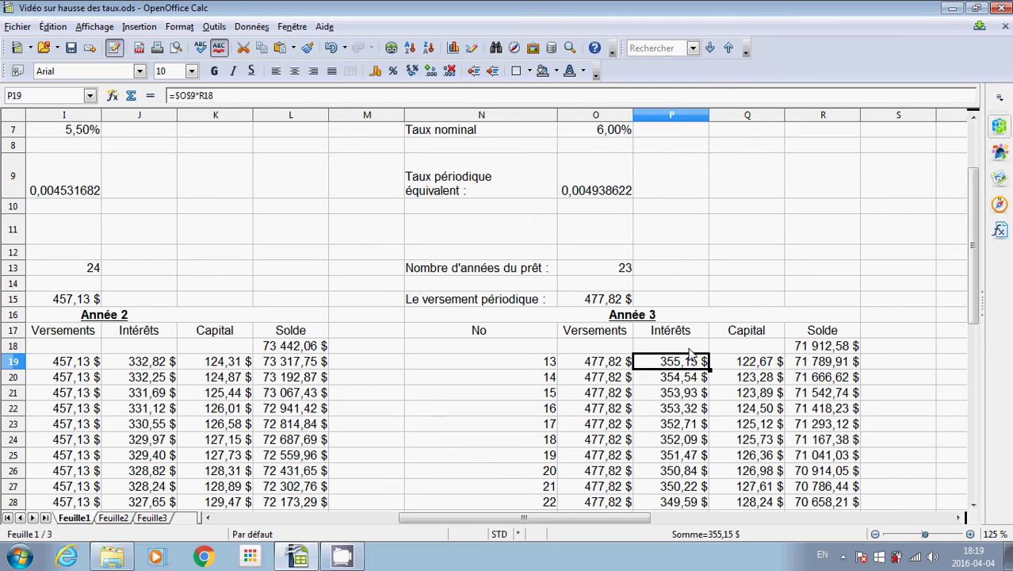
{"action": "left_click", "coordinate": [762, 368]}
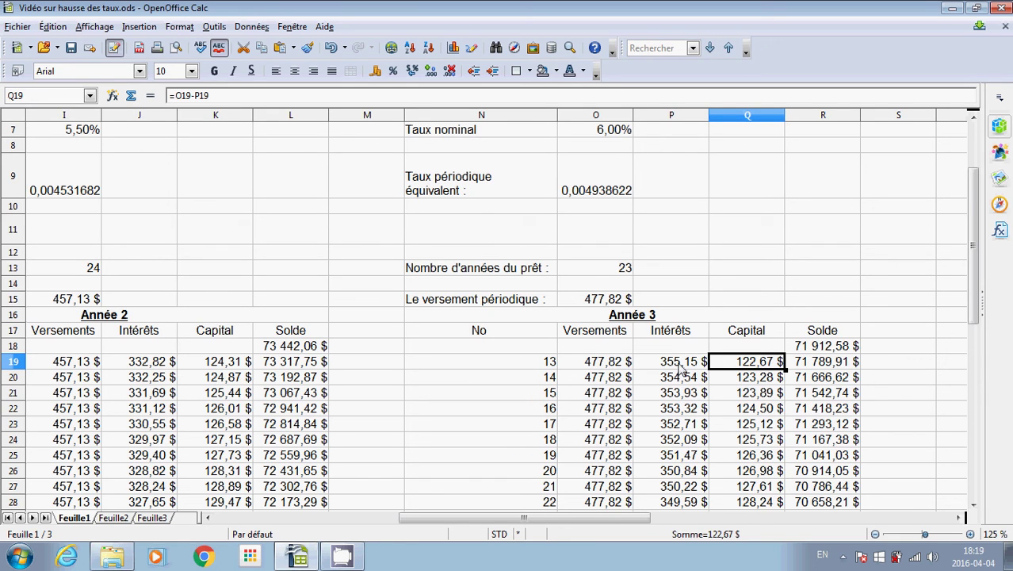
{"action": "left_click", "coordinate": [821, 361]}
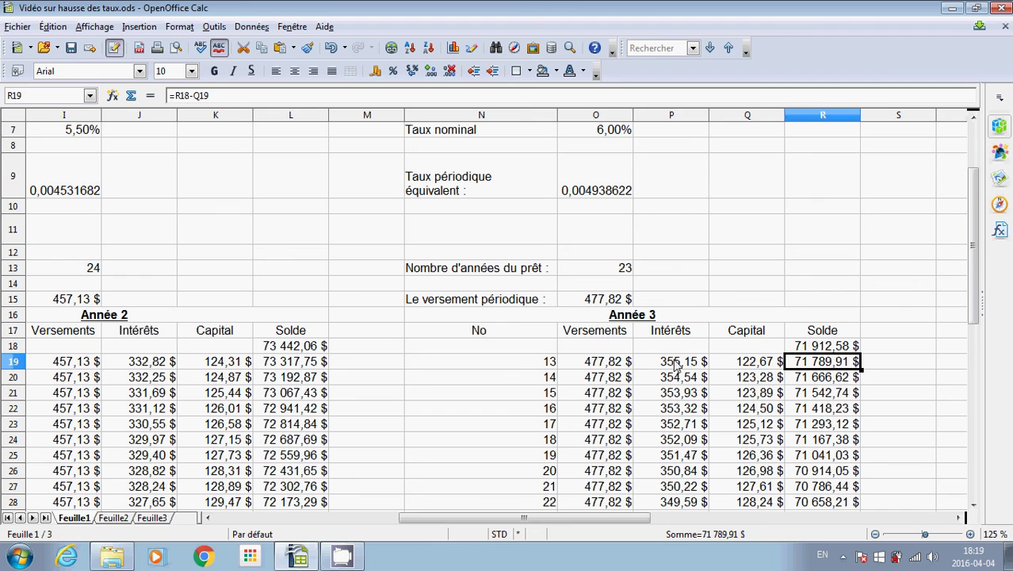
{"action": "left_click_drag", "start_coordinate": [673, 361], "coordinate": [863, 414]}
{"action": "left_click", "coordinate": [892, 352]}
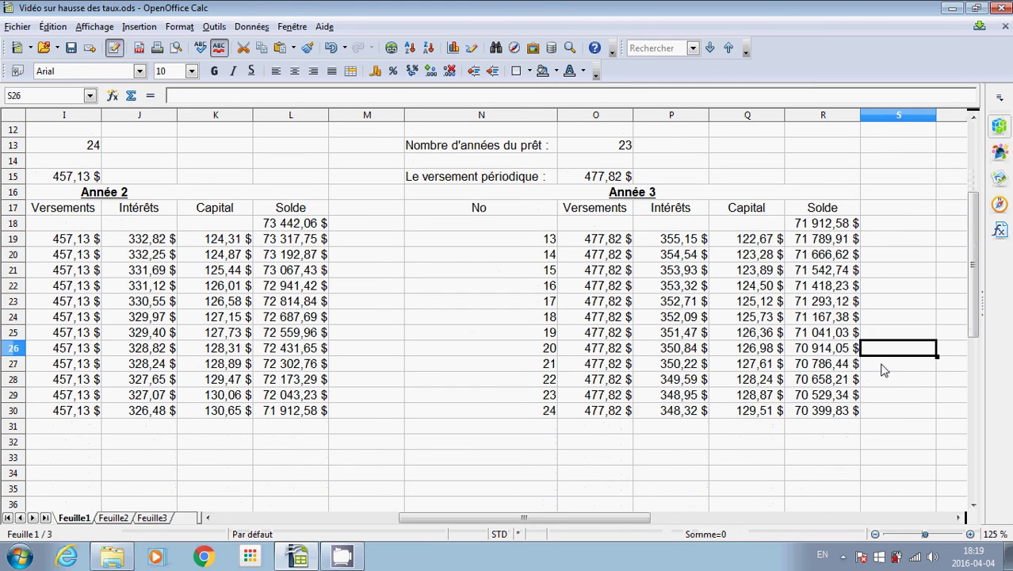
{"action": "scroll", "coordinate": [896, 357], "scroll_direction": "up", "scroll_amount": 4}
{"action": "scroll", "coordinate": [900, 350], "scroll_direction": "down", "scroll_amount": 3}
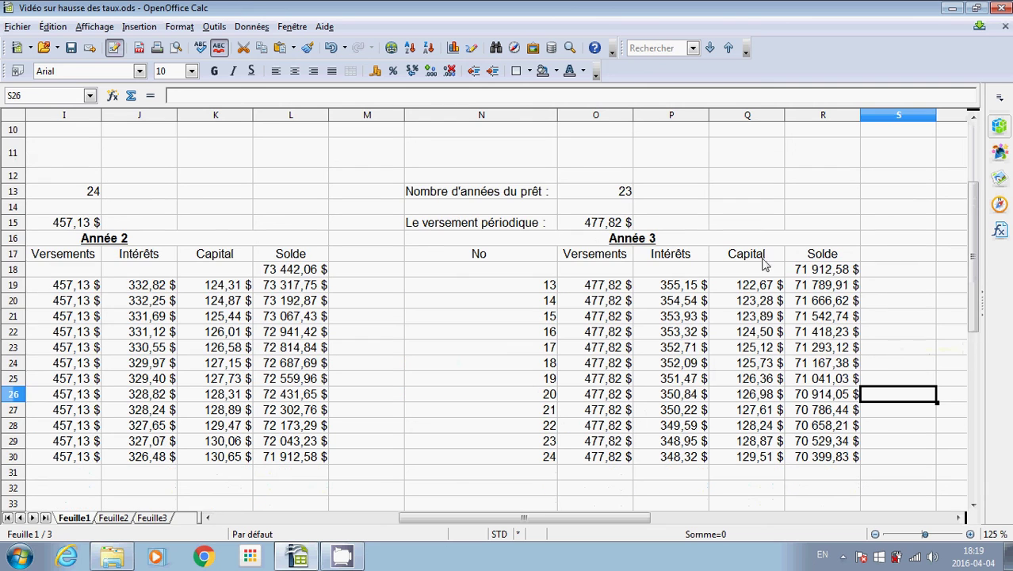
Compare the first payment formulas in B19 of Année 1 and O19 of Année 3, and review the loan parameters above the tables.
{"action": "left_click_drag", "start_coordinate": [554, 521], "coordinate": [406, 526]}
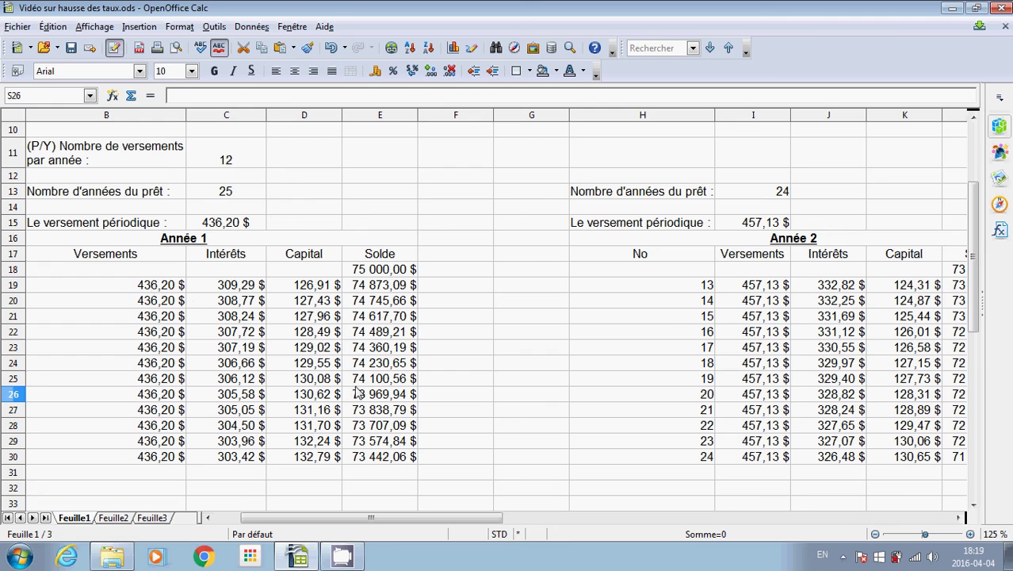
{"action": "left_click", "coordinate": [143, 290]}
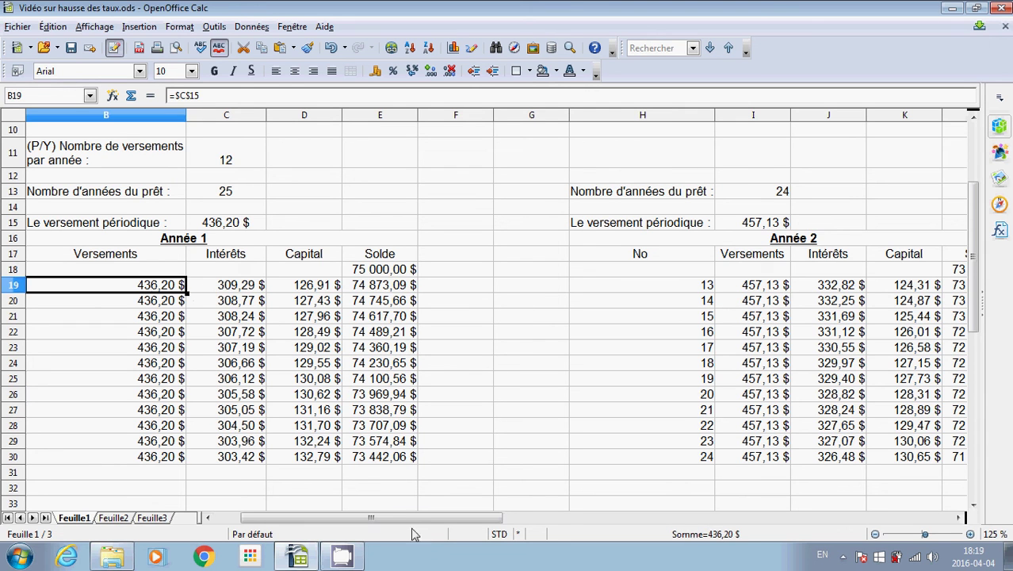
{"action": "left_click_drag", "start_coordinate": [403, 522], "coordinate": [668, 525]}
{"action": "left_click", "coordinate": [361, 287]}
{"action": "left_click", "coordinate": [381, 287]}
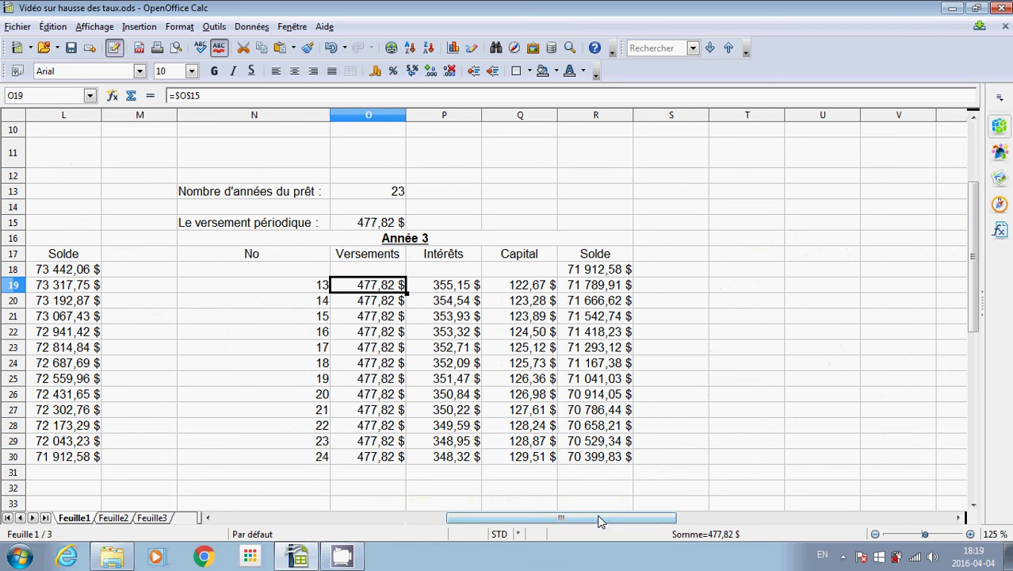
{"action": "left_click_drag", "start_coordinate": [600, 522], "coordinate": [598, 522]}
{"action": "left_click_drag", "start_coordinate": [584, 522], "coordinate": [392, 511]}
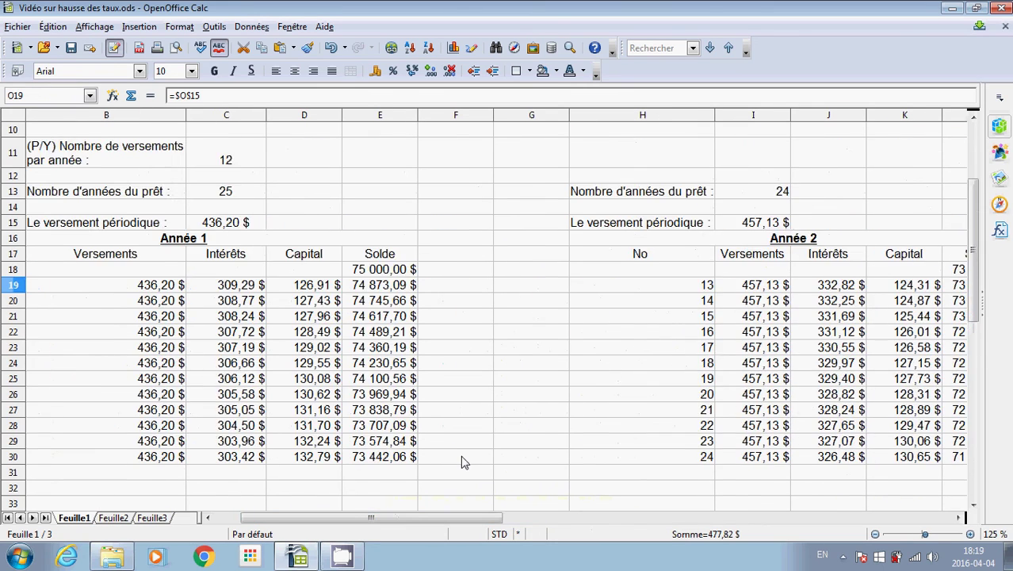
{"action": "scroll", "coordinate": [464, 463], "scroll_direction": "up", "scroll_amount": 3}
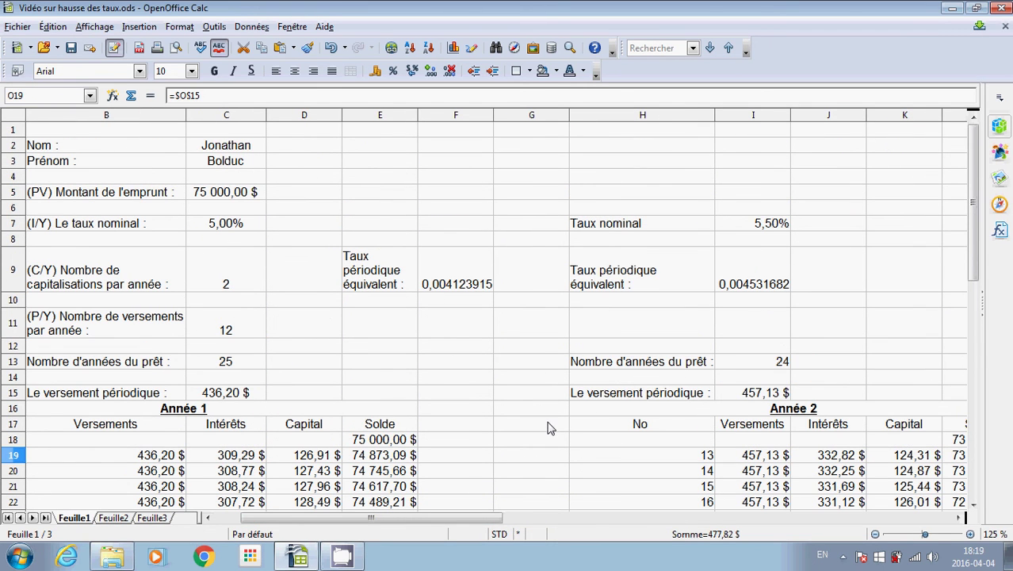